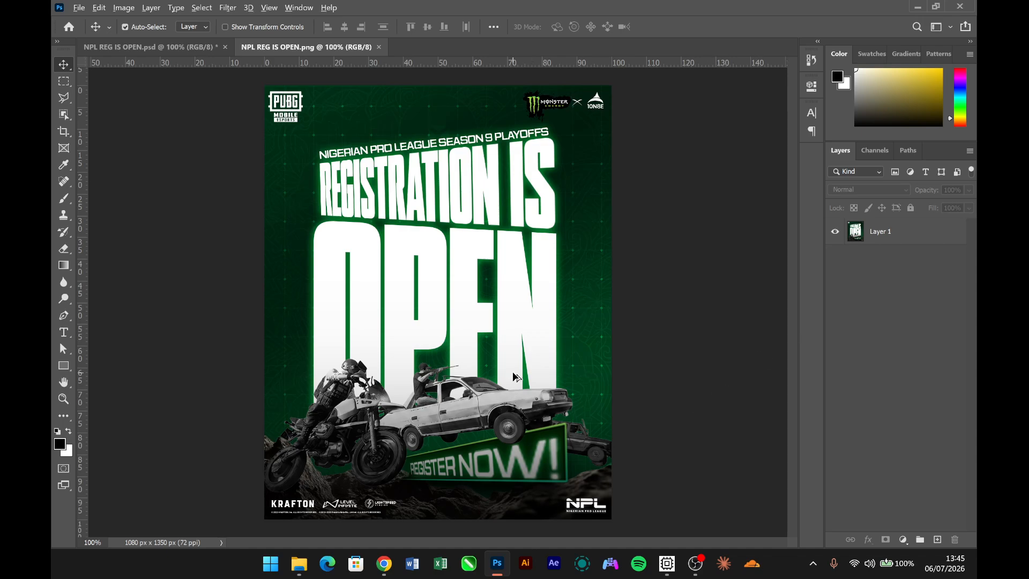
# - Create a new document from the recent custom 1080 x 1350 px preset at 300 ppi
pyautogui.scroll(3, 514, 376)
pyautogui.scroll(-3, 514, 376)
pyautogui.hotkey('ctrl', 'n')
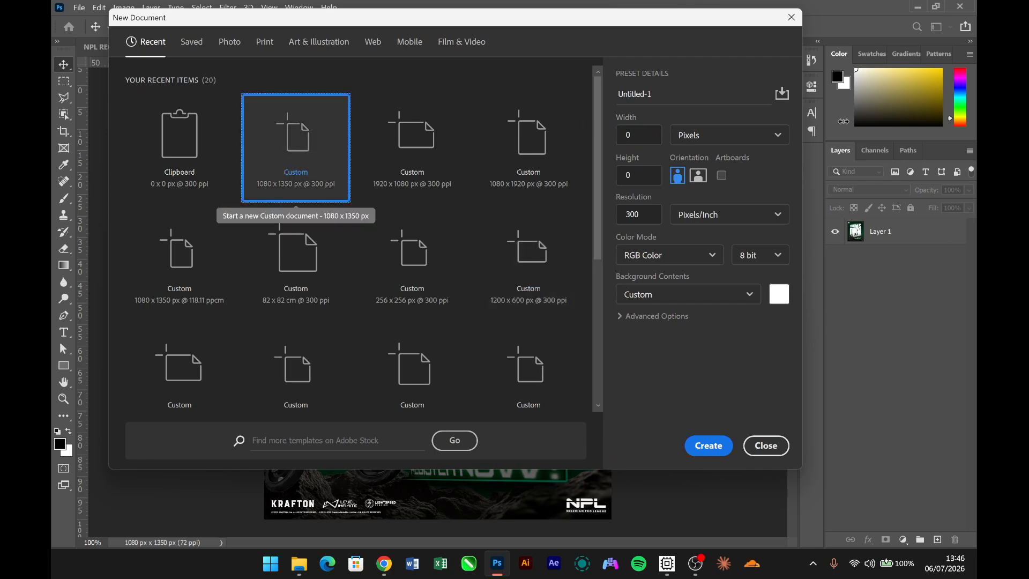
pyautogui.click(293, 138)
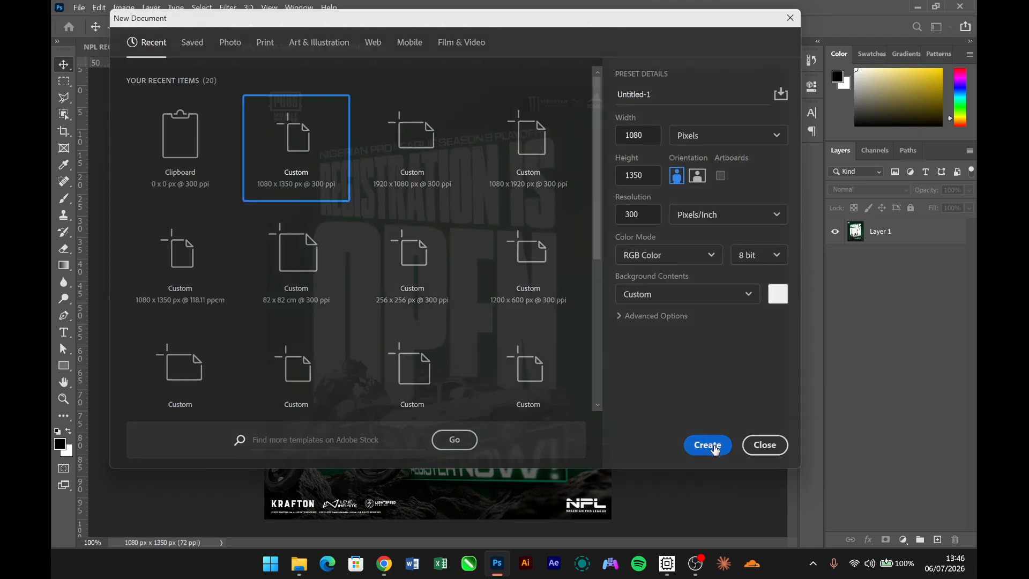
pyautogui.click(712, 446)
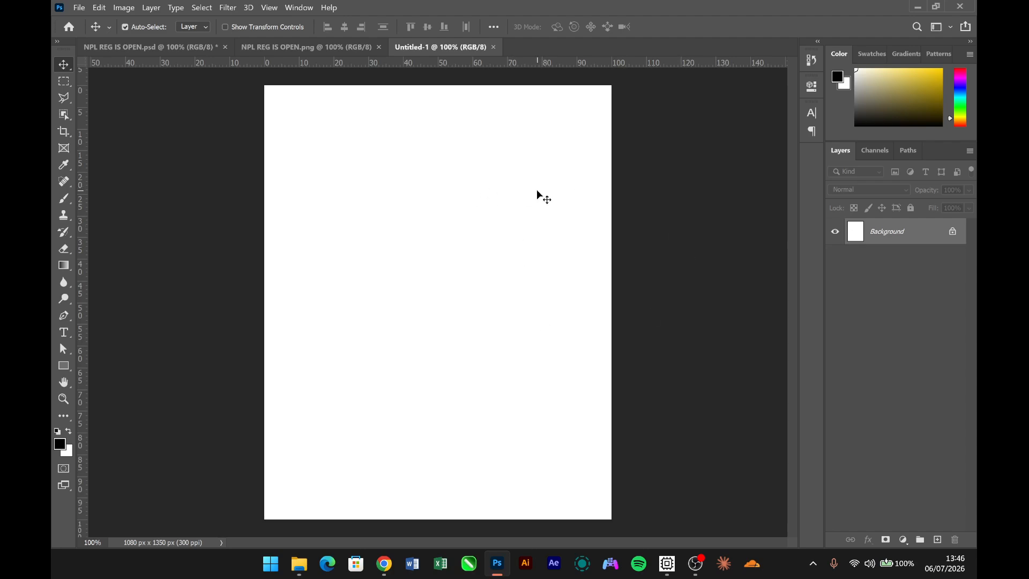
# - Add a guide layout with margins of 1.481% top and bottom and 1.852% left and right
pyautogui.click(293, 7)
pyautogui.moveTo(273, 8)
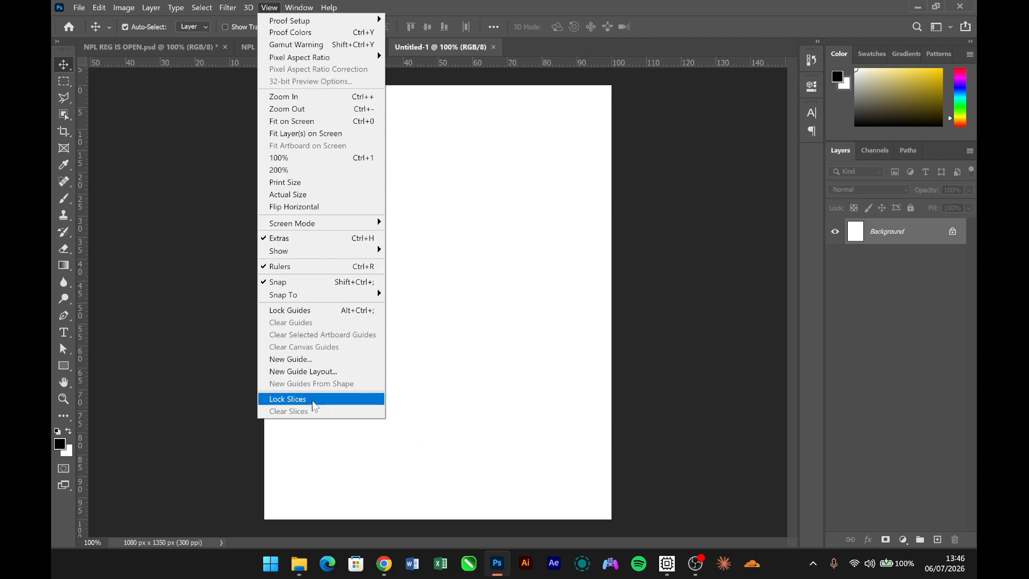
pyautogui.click(311, 372)
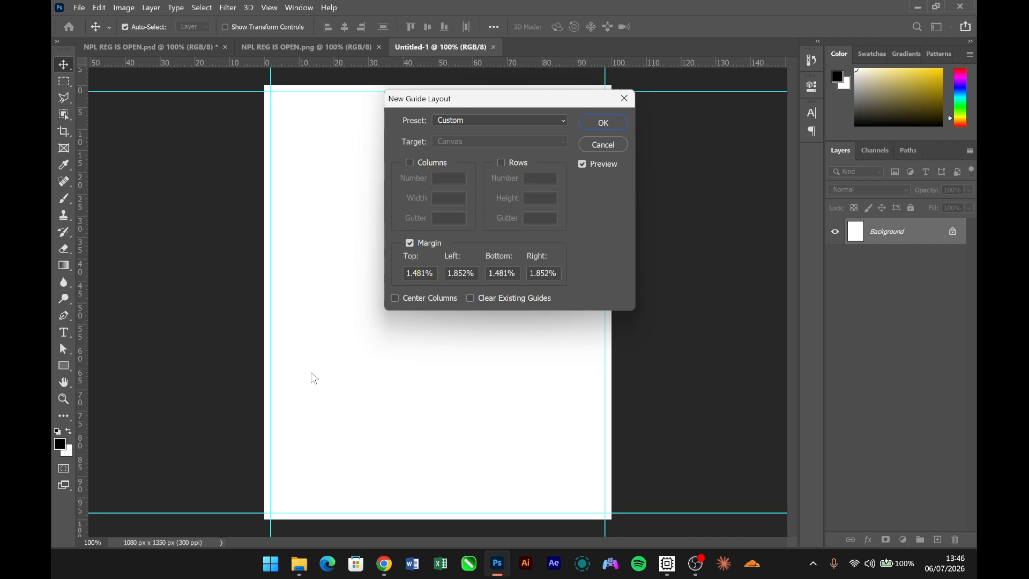
pyautogui.click(602, 122)
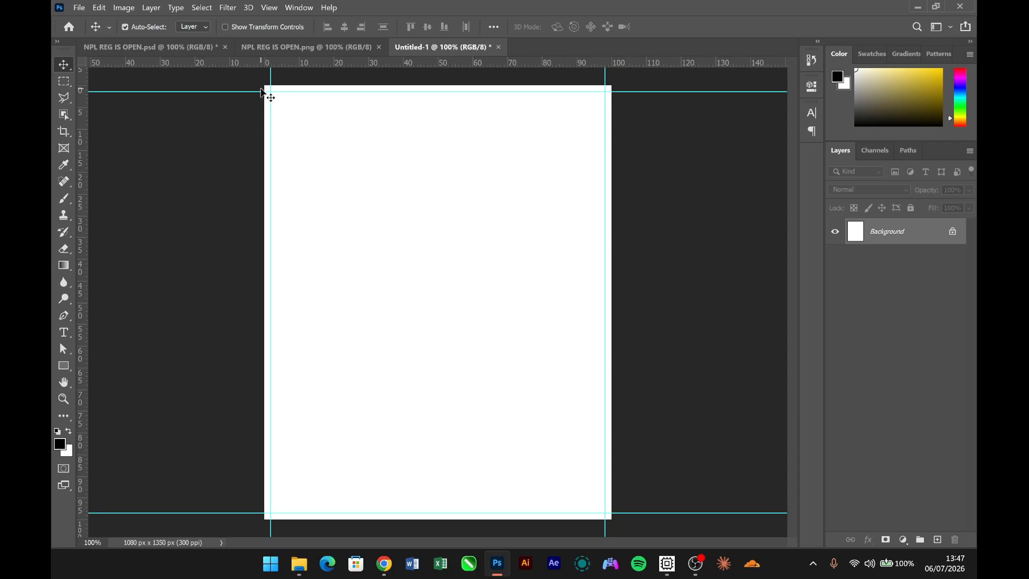
pyautogui.moveTo(269, 94); pyautogui.dragTo(343, 180)
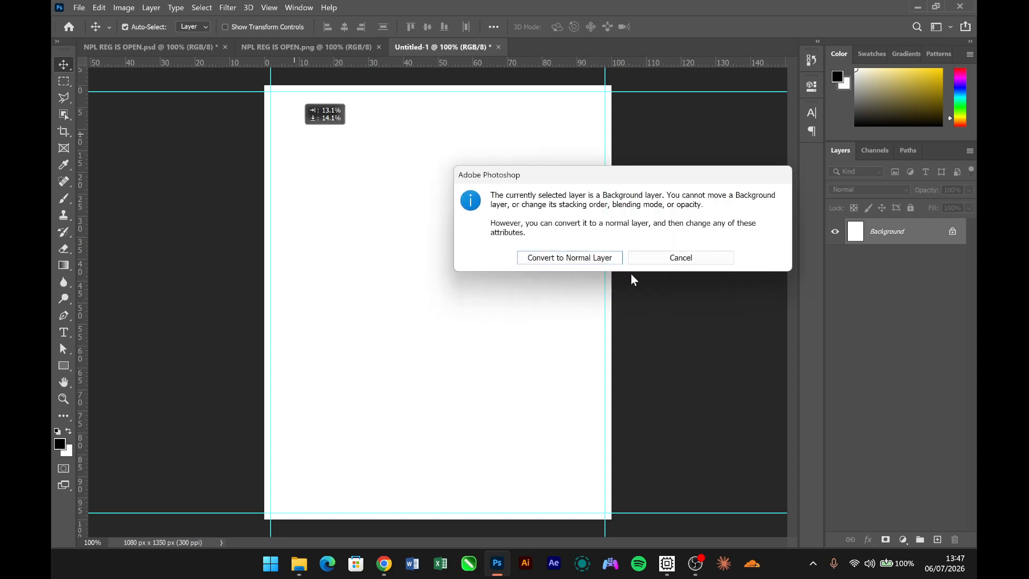
pyautogui.click(680, 258)
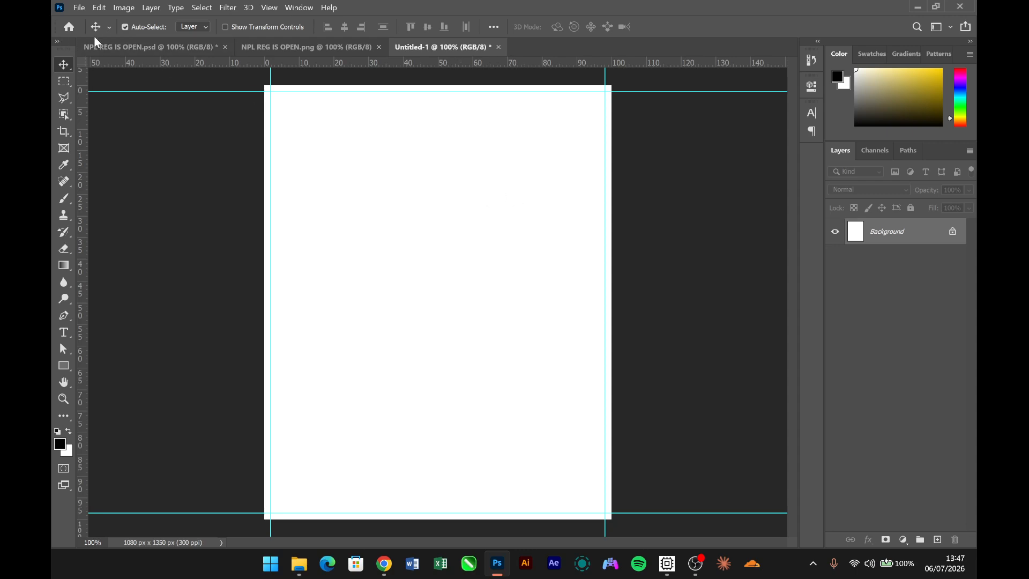
# - Add a very dark grey Solid Color fill layer above the background
pyautogui.click(904, 540)
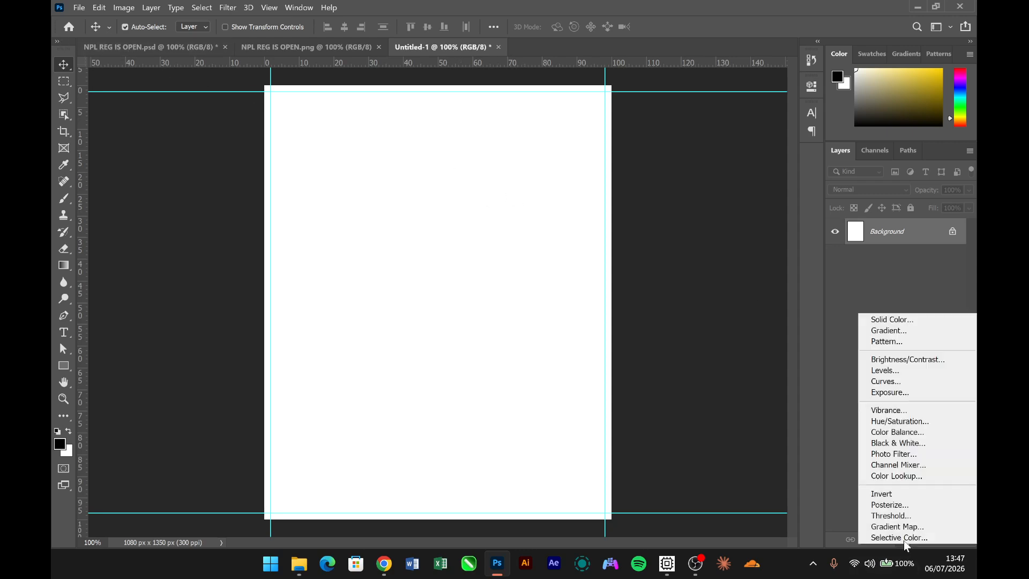
pyautogui.click(892, 320)
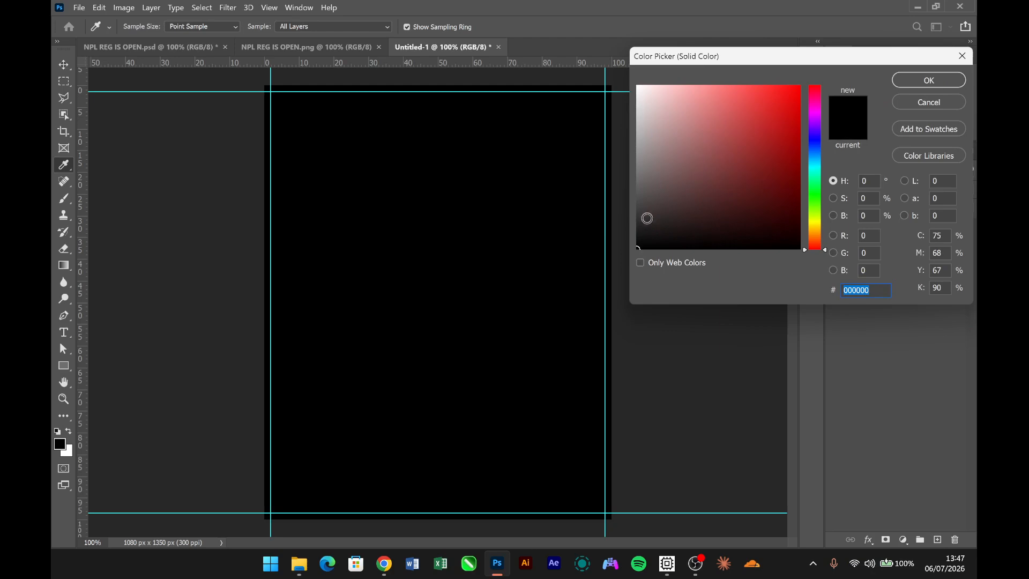
pyautogui.click(637, 227)
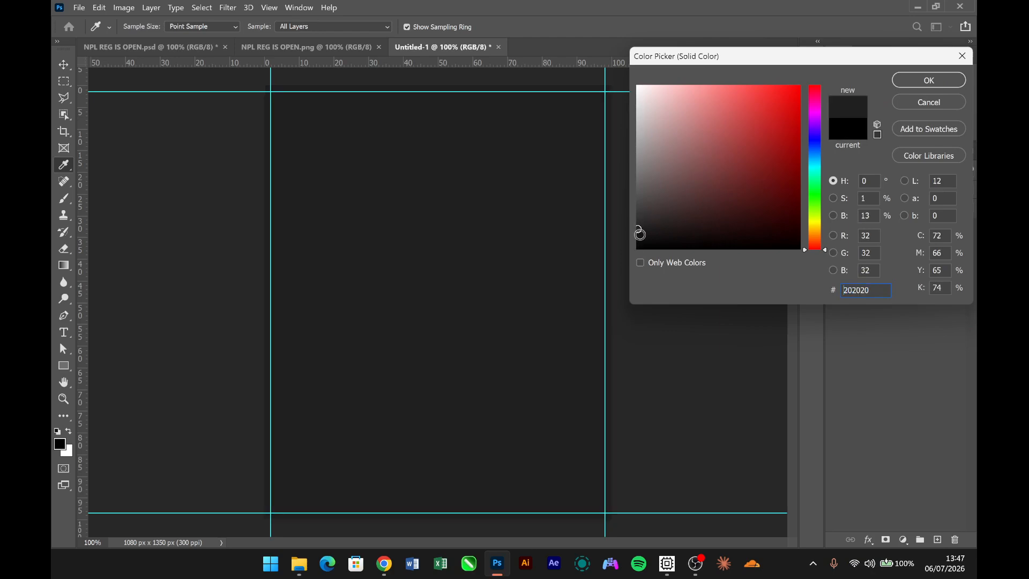
pyautogui.click(639, 231)
pyautogui.moveTo(875, 288); pyautogui.dragTo(819, 278)
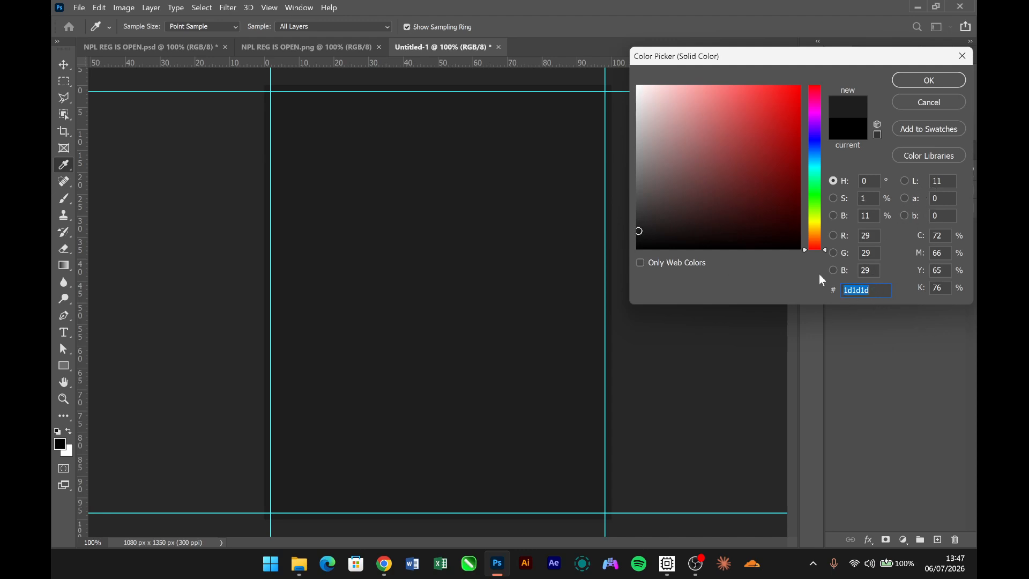
pyautogui.click(923, 85)
# - Convert the color fill to a smart object and apply Add Noise at 5.35% with Uniform distribution
pyautogui.click(229, 8)
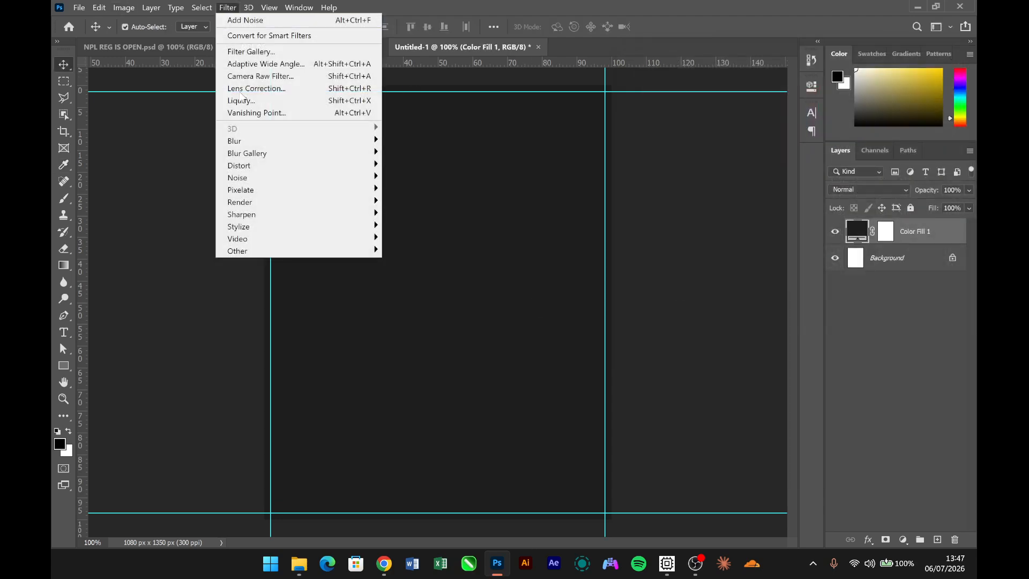
pyautogui.moveTo(344, 182)
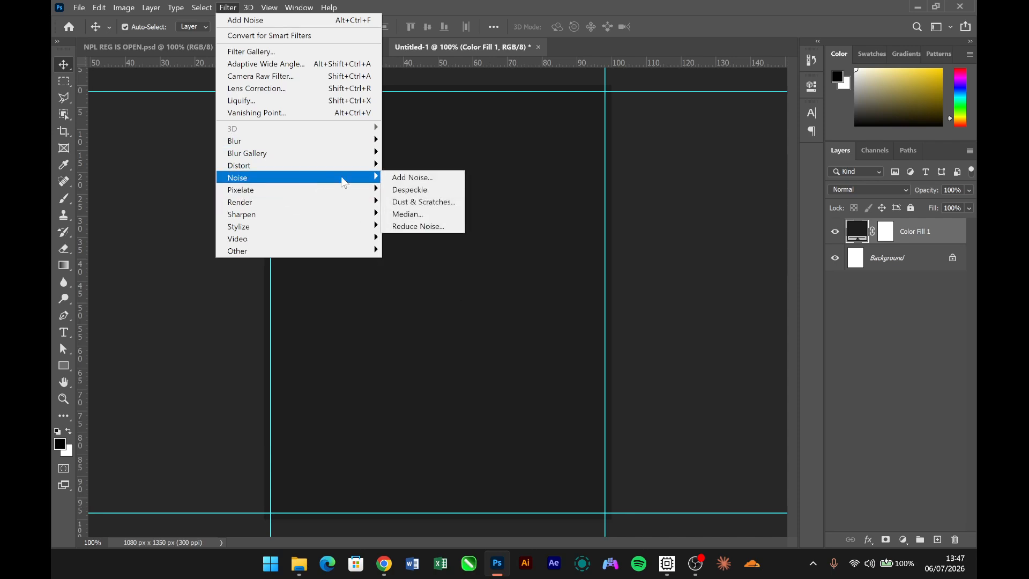
pyautogui.click(397, 177)
pyautogui.click(539, 228)
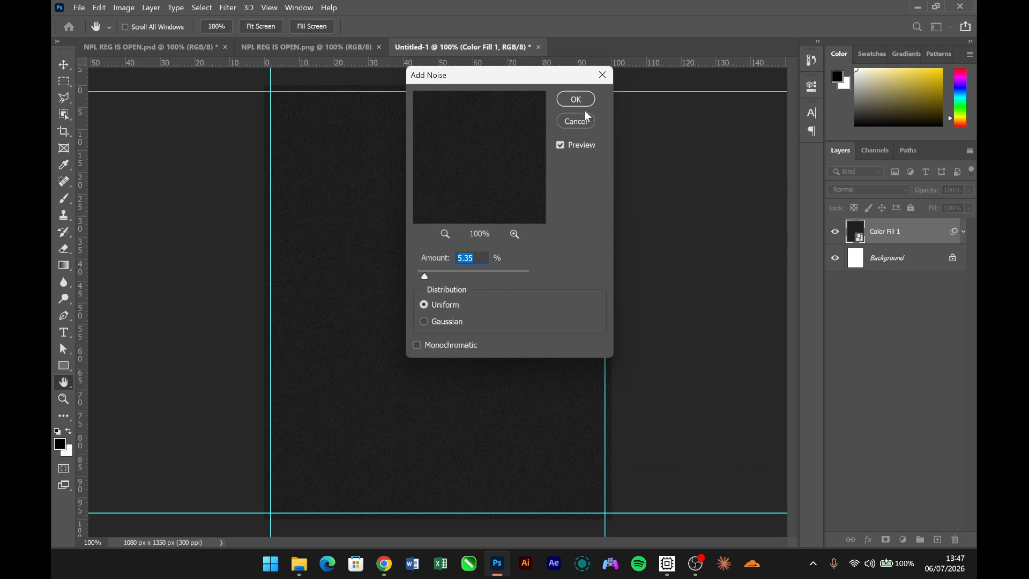
pyautogui.click(574, 99)
pyautogui.click(725, 403)
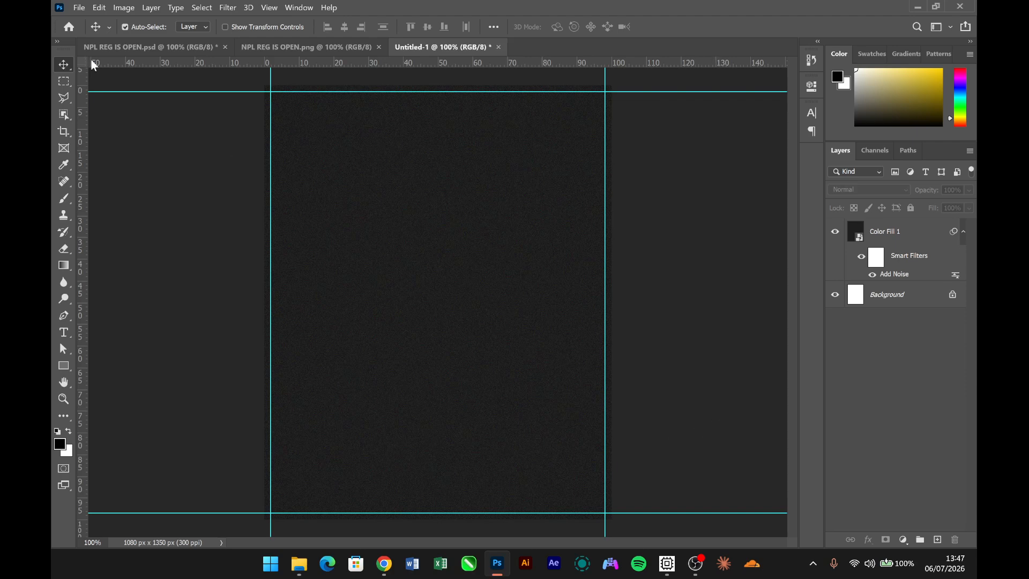
# - Copy the green gradient layer Group 2 from NPL REG IS OPEN.psd into the Untitled-1 document
pyautogui.click(170, 47)
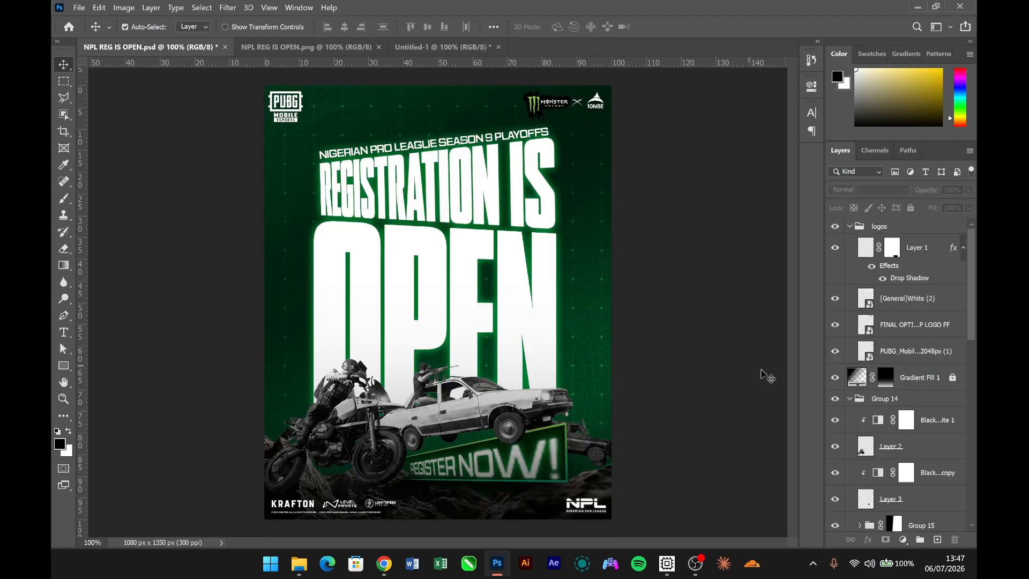
pyautogui.scroll(-3, 895, 428)
pyautogui.scroll(-5, 905, 480)
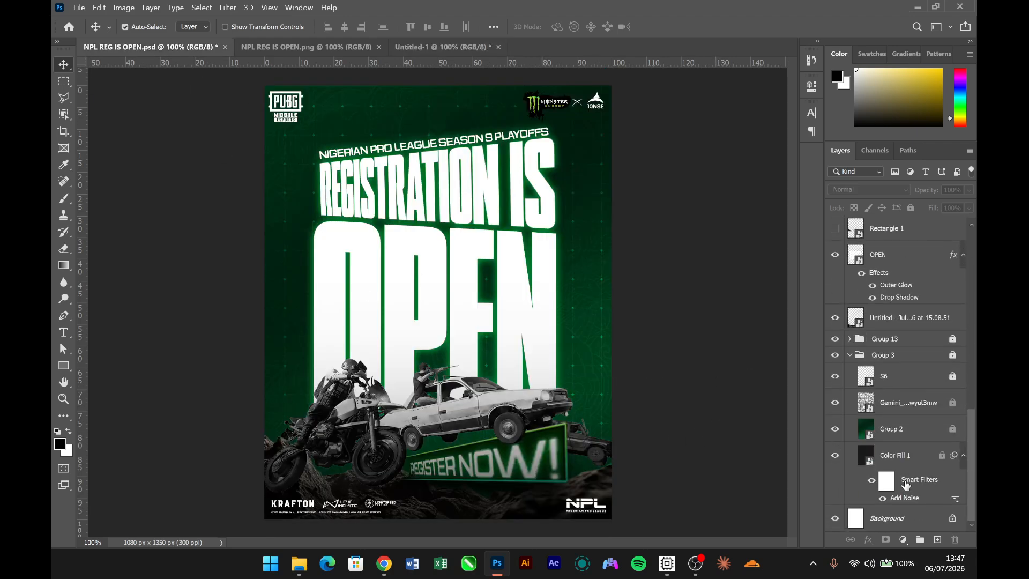
pyautogui.click(917, 428)
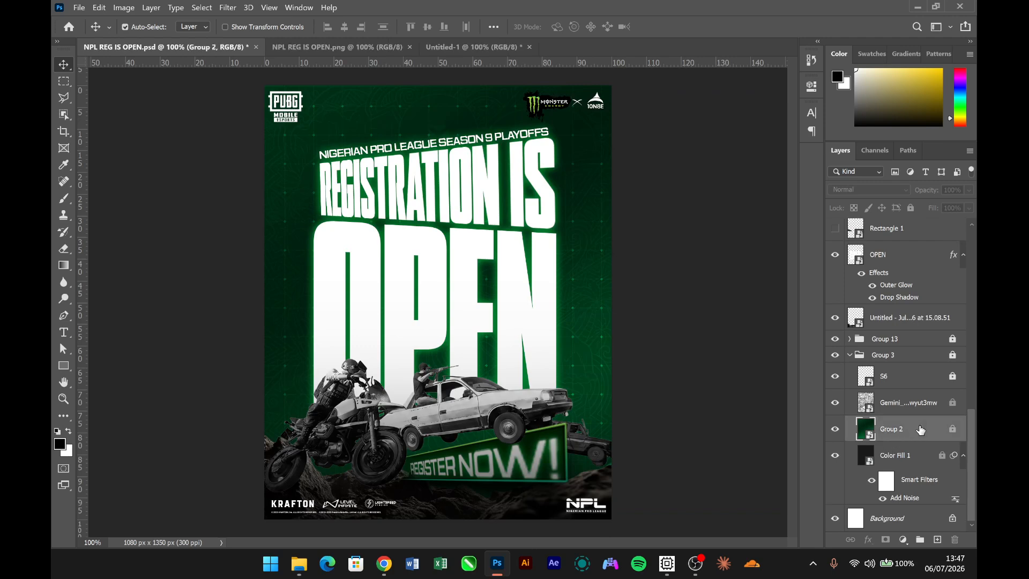
pyautogui.moveTo(920, 429); pyautogui.dragTo(471, 307)
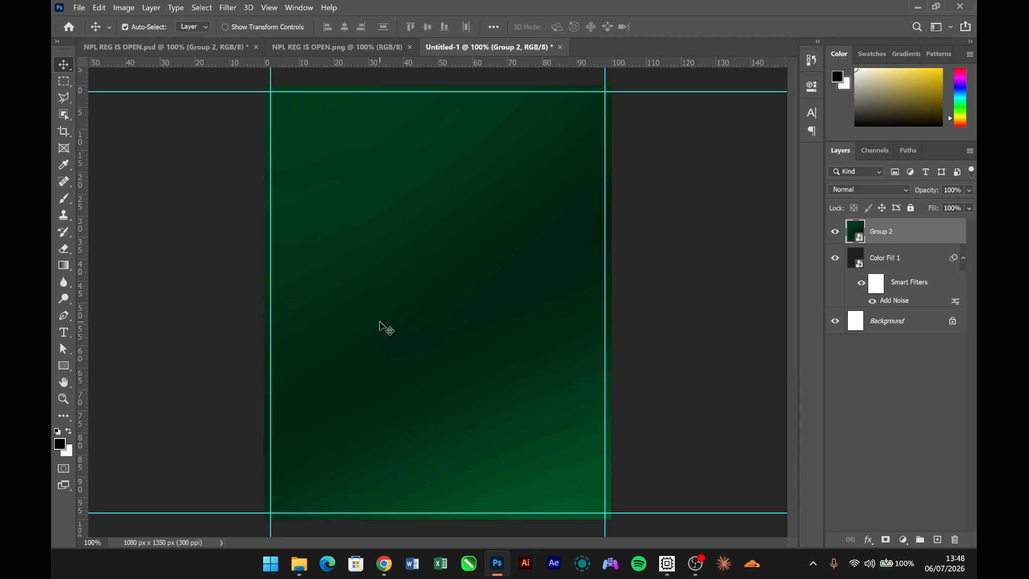
# - Move the green gradient layer to cover the whole canvas, checking the placement with the guides temporarily hidden
pyautogui.moveTo(380, 324)
pyautogui.mouseDown()
pyautogui.moveTo(404, 322)
pyautogui.moveTo(393, 326)
pyautogui.mouseUp()
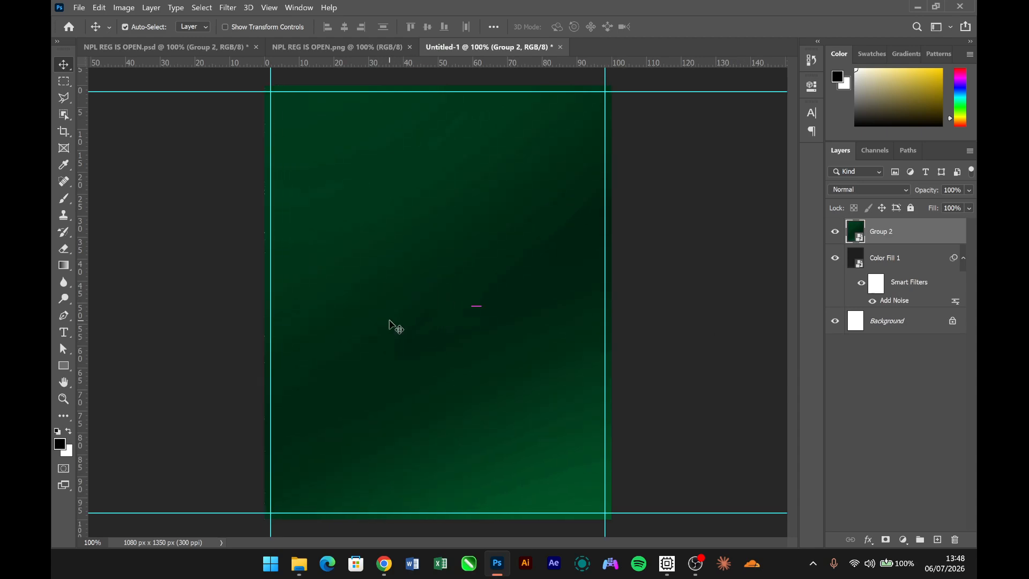
pyautogui.click(688, 352)
pyautogui.hotkey('ctrl', ';')
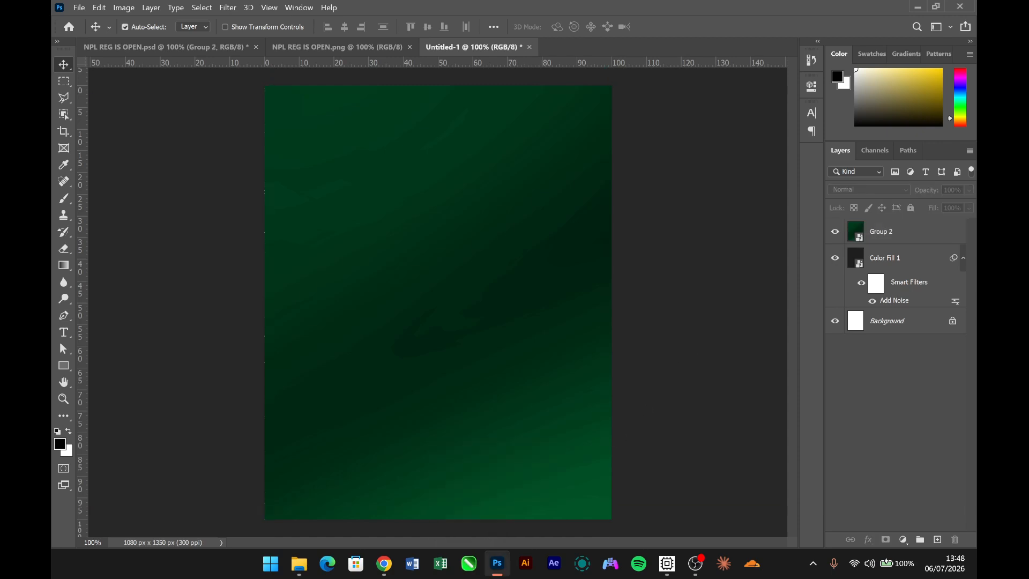
pyautogui.click(451, 460)
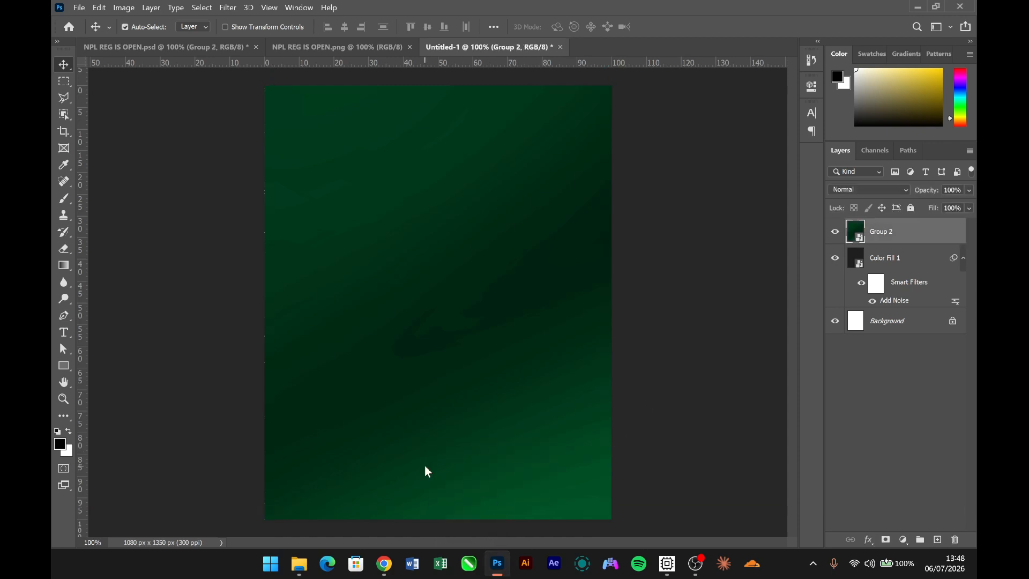
pyautogui.hotkey('ctrl', ';')
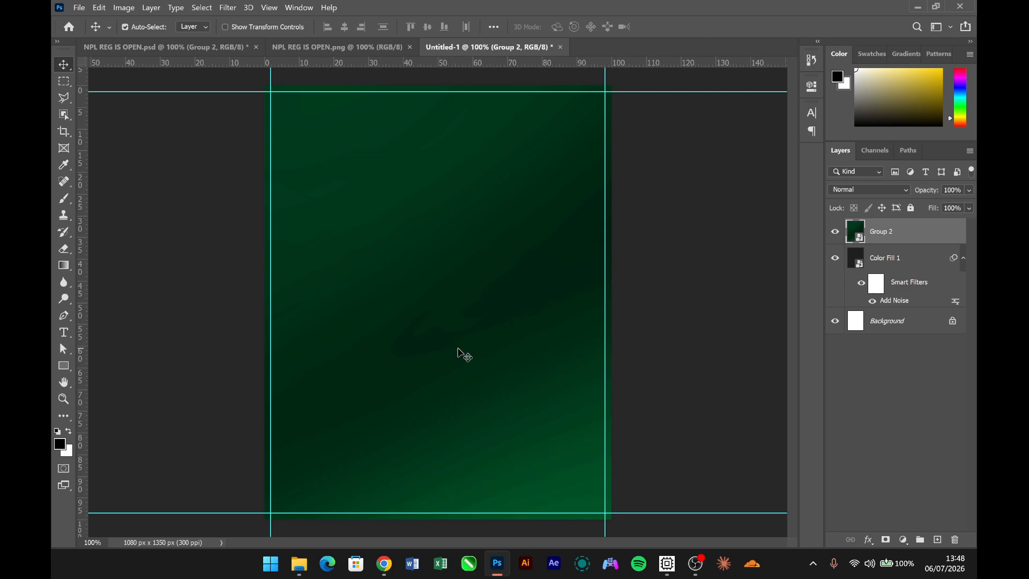
# - Switch to Chrome and examine the Gemini prompt and the generated line art of Nigerian landmarks
pyautogui.click(384, 563)
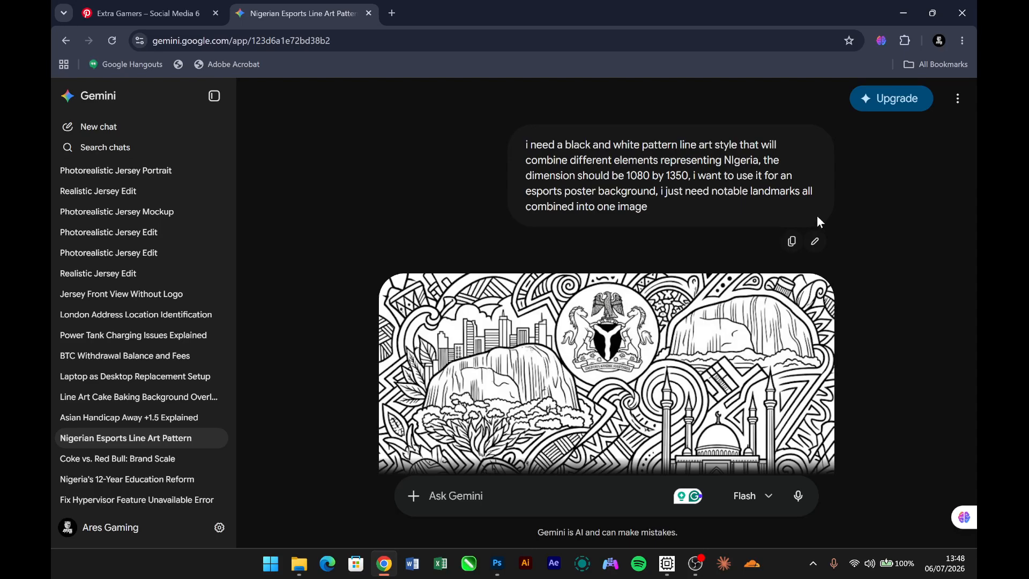
pyautogui.scroll(-5, 817, 216)
pyautogui.scroll(10, 814, 231)
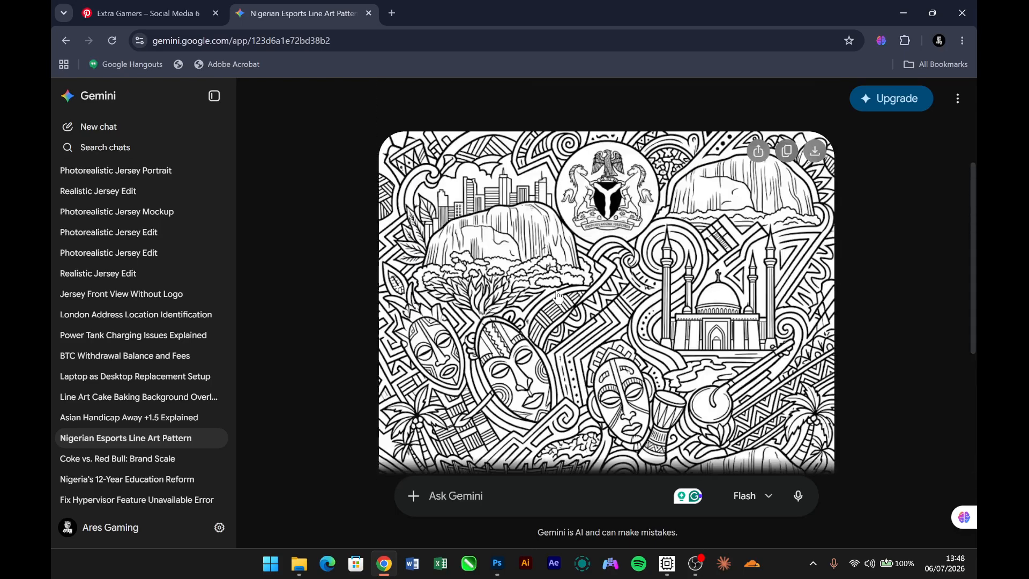
pyautogui.scroll(-1, 558, 298)
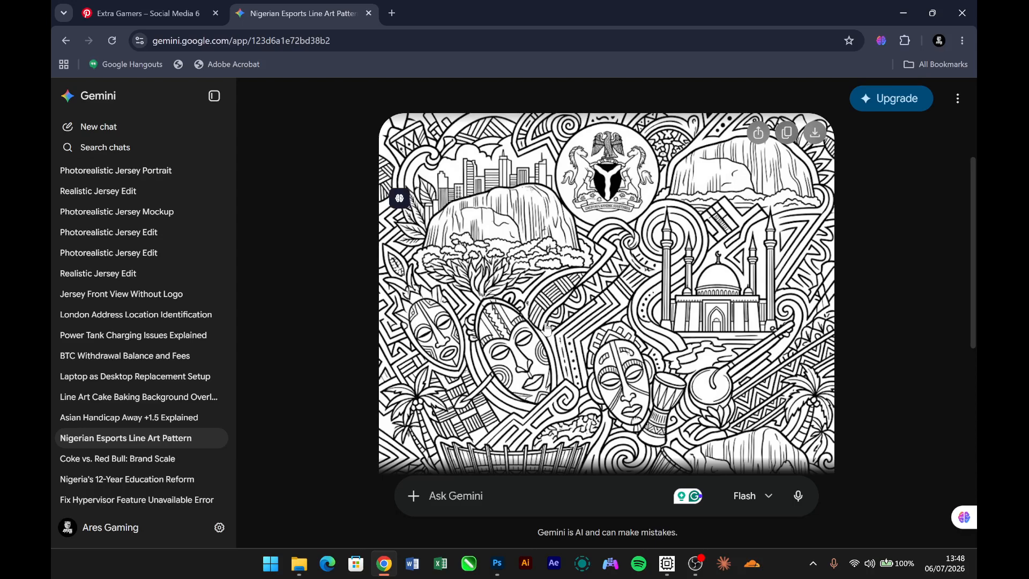
pyautogui.scroll(-4, 547, 329)
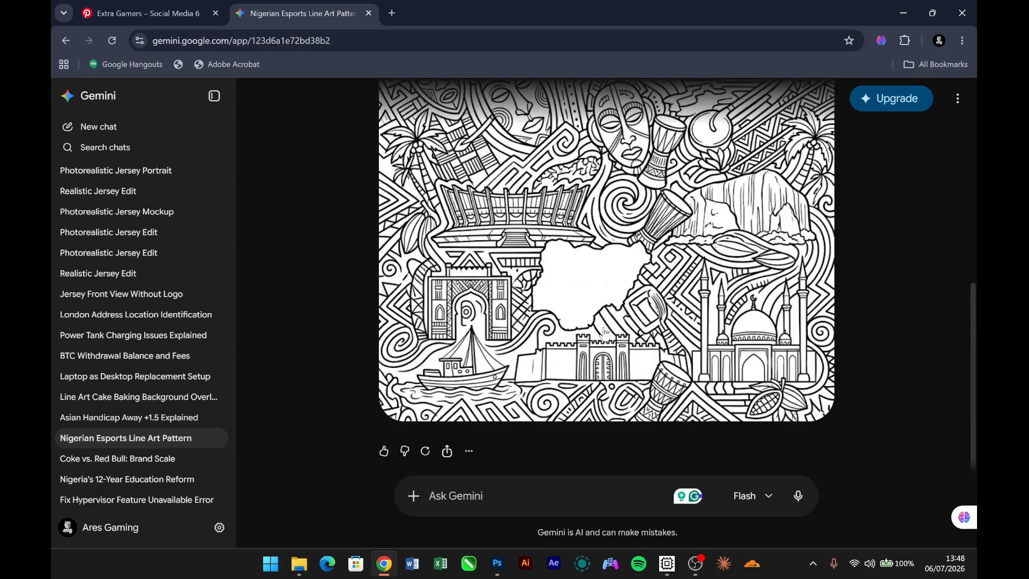
pyautogui.scroll(1, 604, 333)
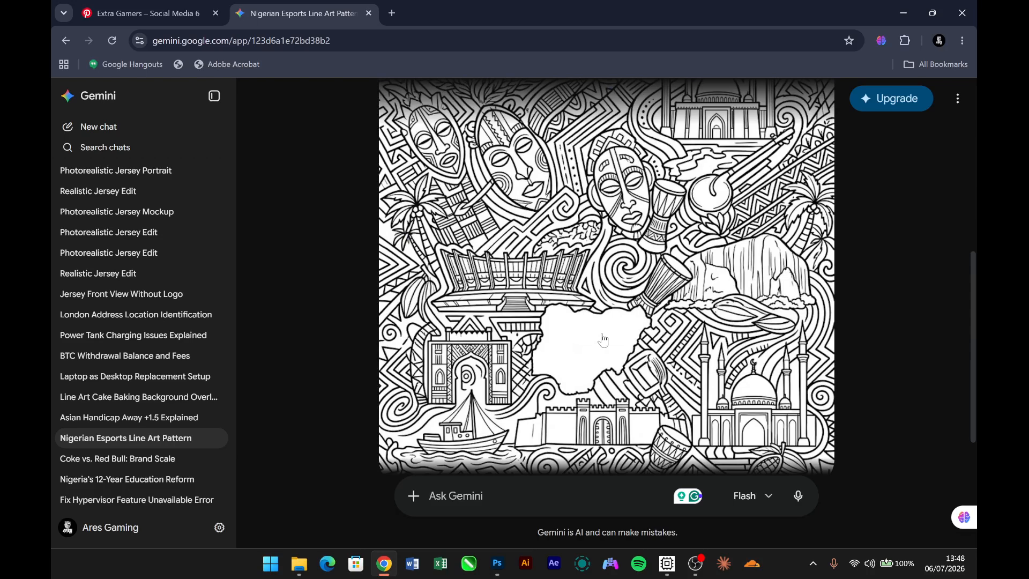
# - Place the line art Gemini_Generated_Image_t3mwyut3mwyut3mw from the Downloads folder into the Photoshop poster, at its default fitted size above Group 2
pyautogui.click(488, 566)
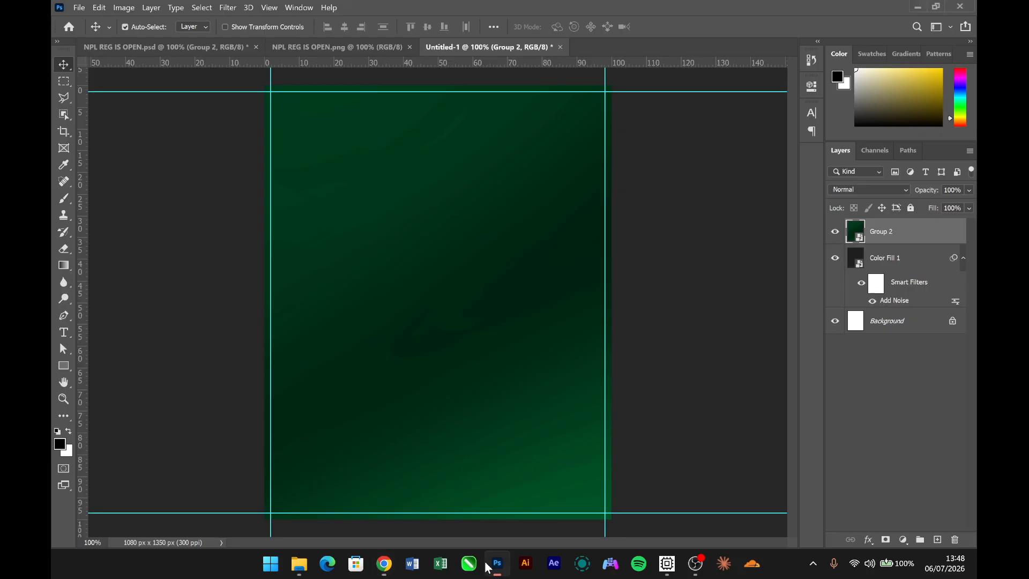
pyautogui.moveTo(310, 567)
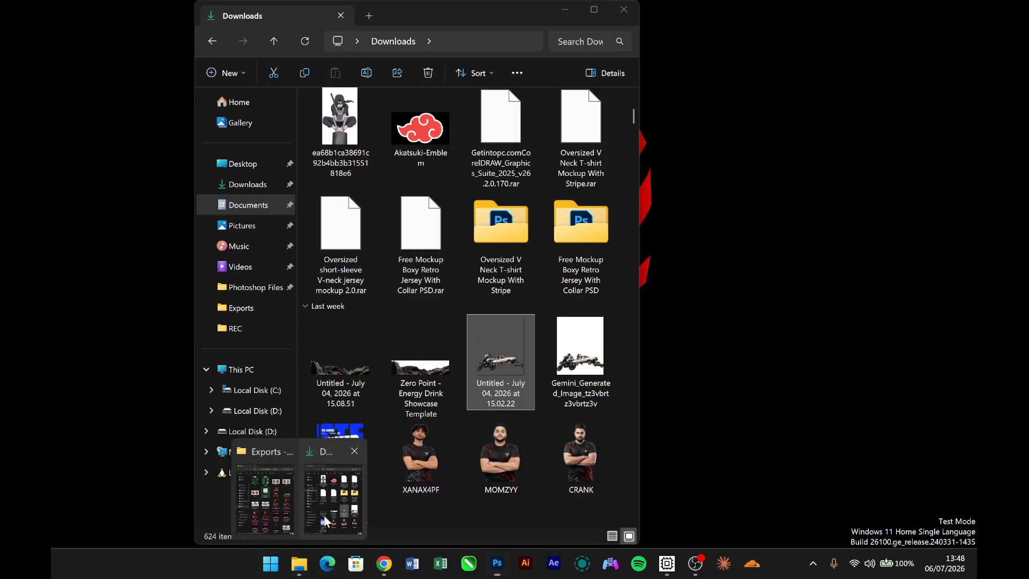
pyautogui.click(325, 521)
pyautogui.scroll(-5, 554, 387)
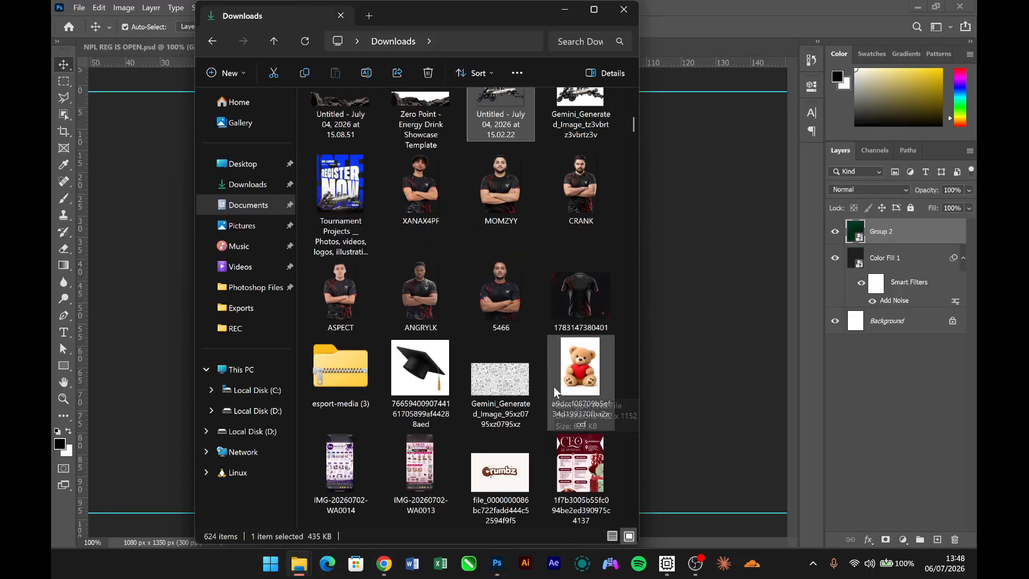
pyautogui.scroll(-5, 554, 387)
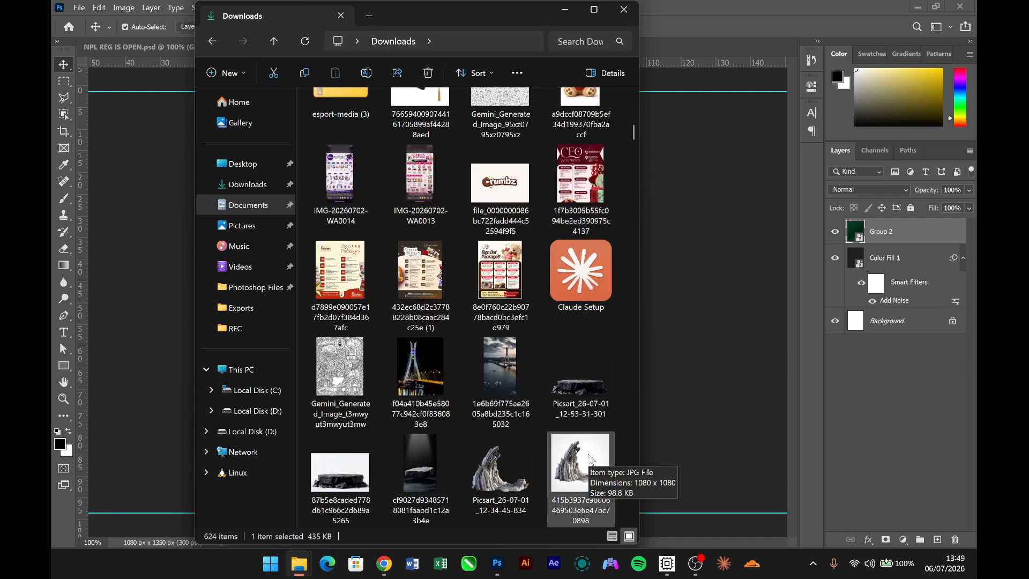
pyautogui.moveTo(335, 400); pyautogui.dragTo(657, 415)
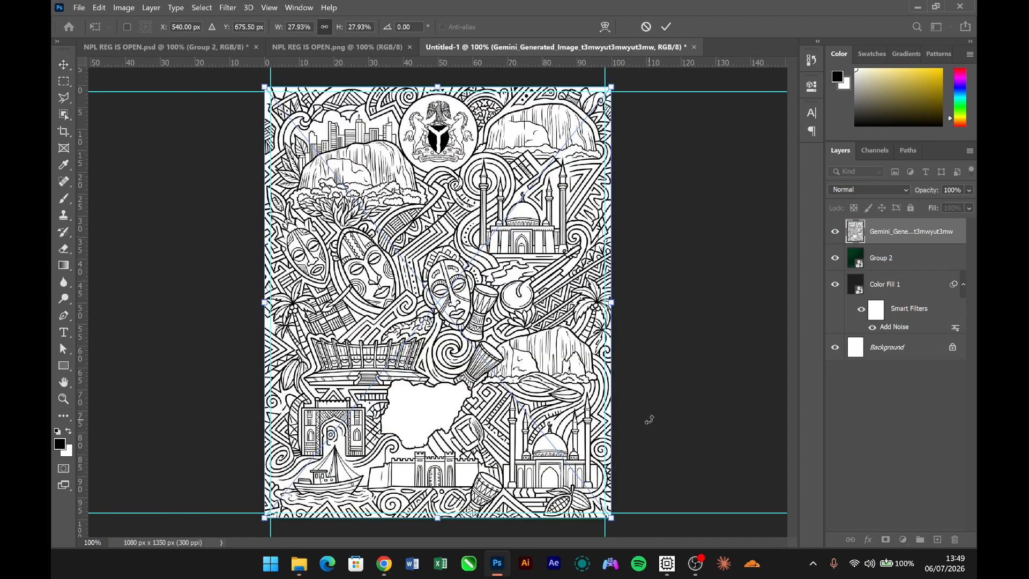
pyautogui.press('Return')
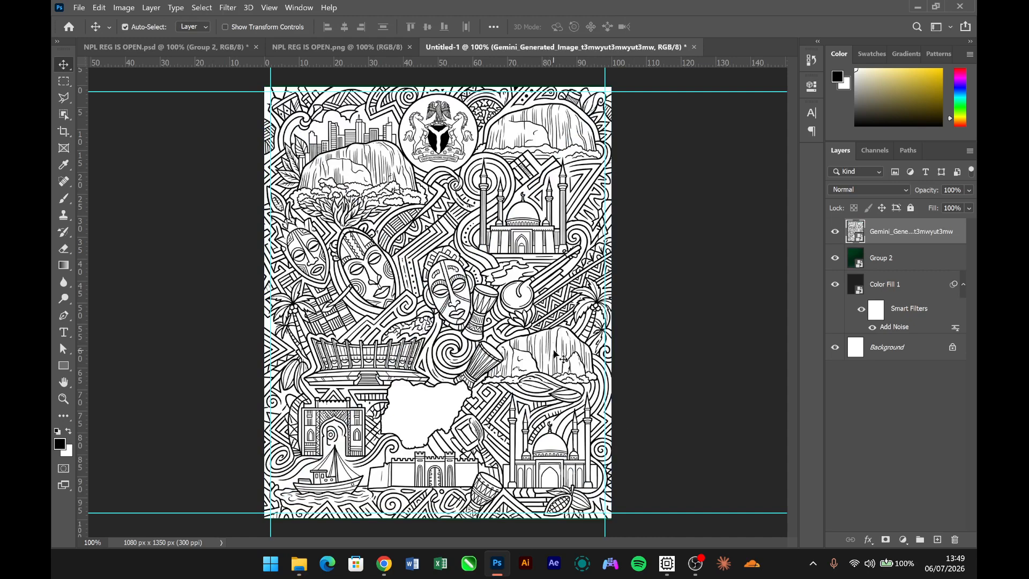
# - Set the line art layer's blend mode to Subtract and deselect the layer
pyautogui.click(870, 190)
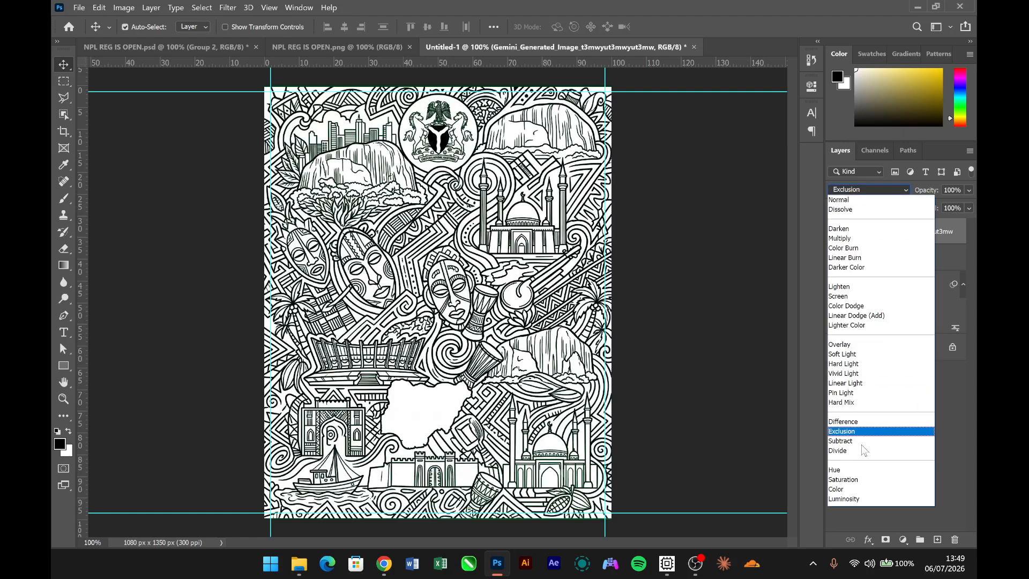
pyautogui.click(860, 441)
pyautogui.click(673, 359)
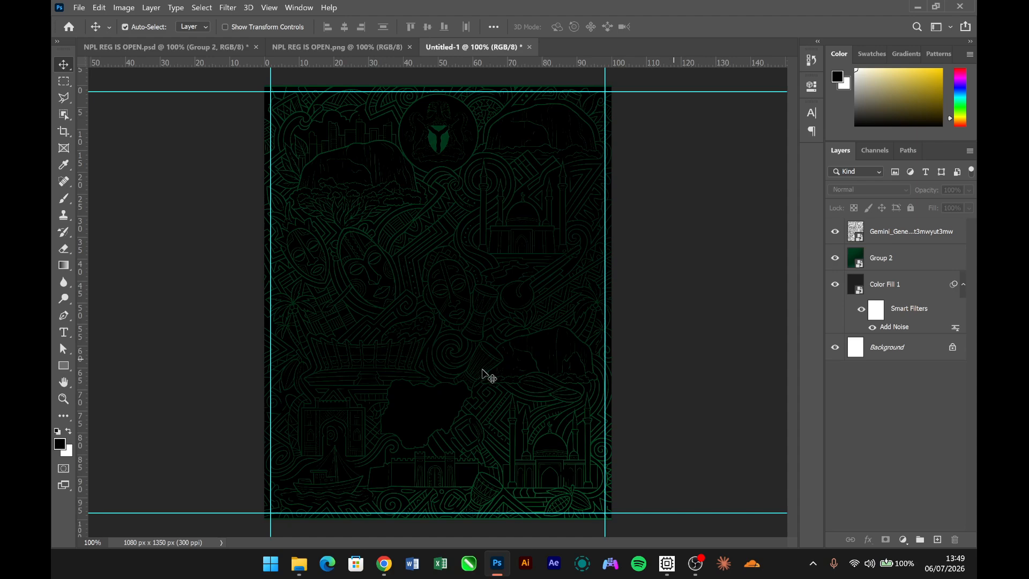
# - Set the Gemini line art layer's opacity to 16% and deselect the layer
pyautogui.click(893, 239)
pyautogui.click(963, 191)
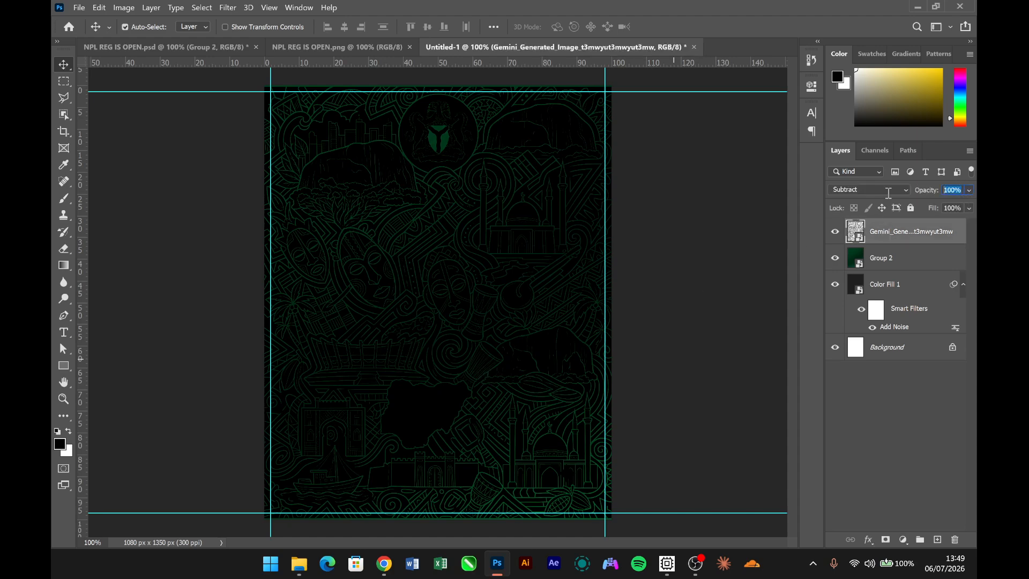
pyautogui.write('20')
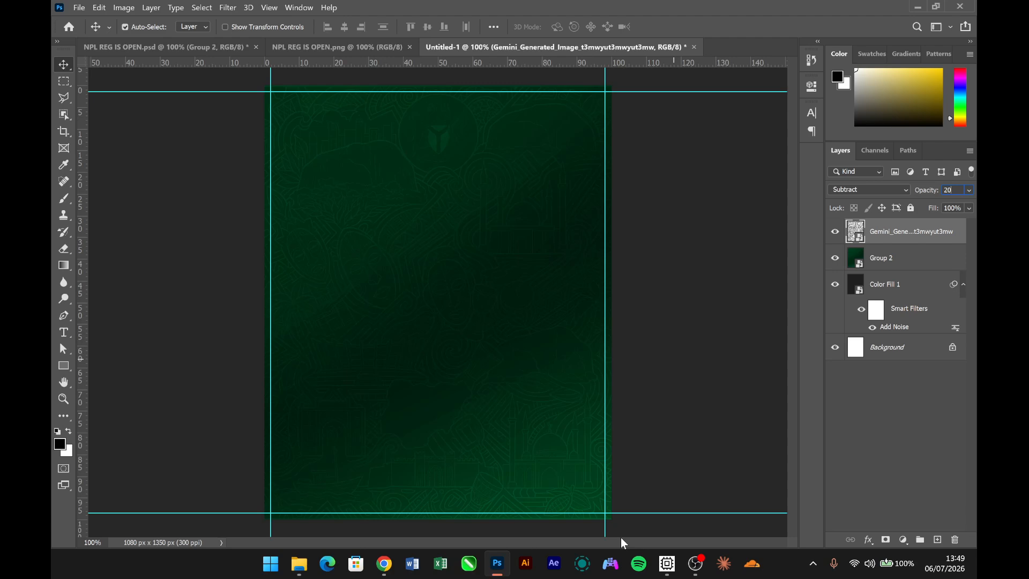
pyautogui.press('ctrl')
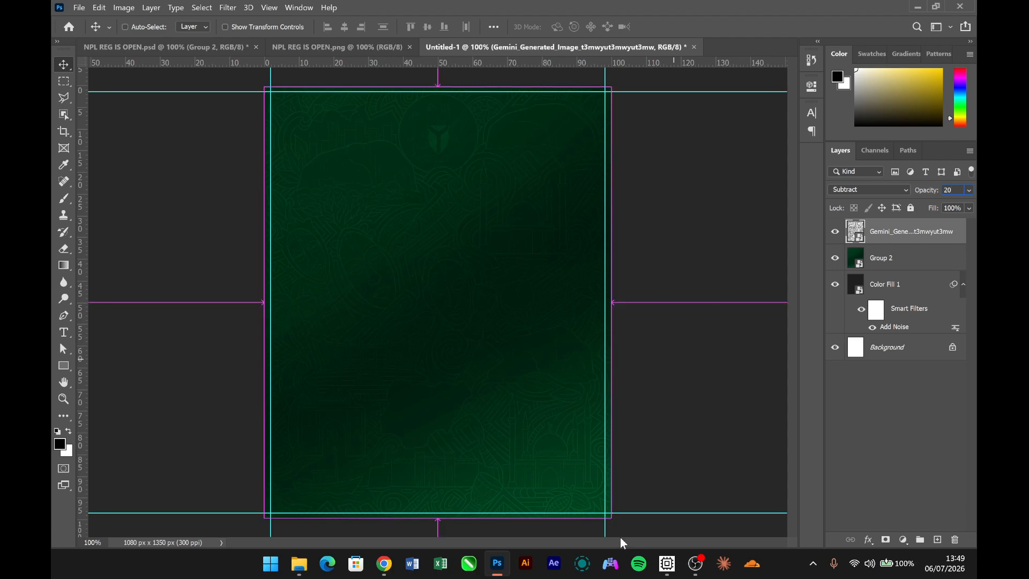
pyautogui.hotkey('ctrl', 'a')
pyautogui.write('1')
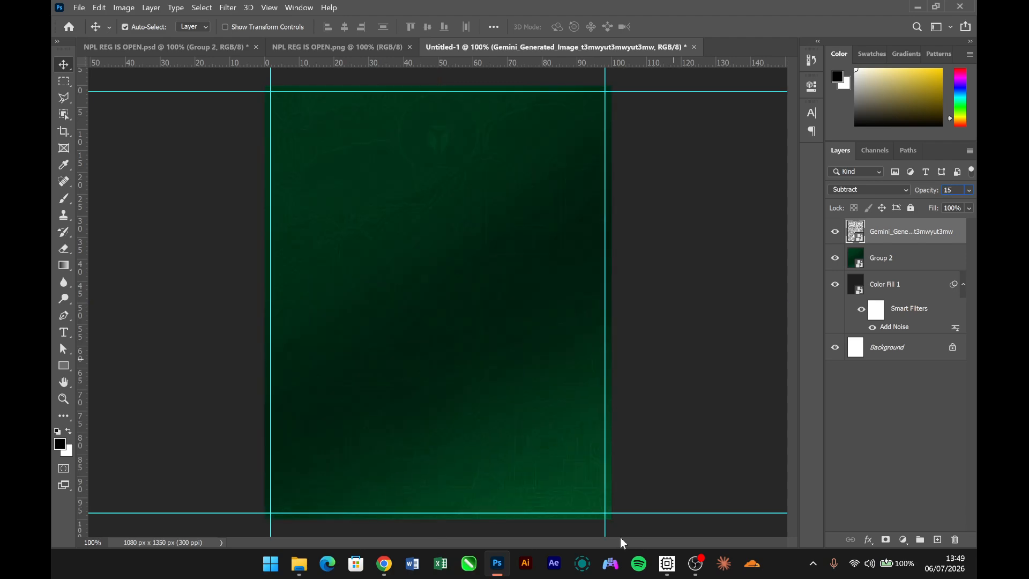
pyautogui.write('5')
pyautogui.press('BackSpace')
pyautogui.write('6')
pyautogui.click(640, 360)
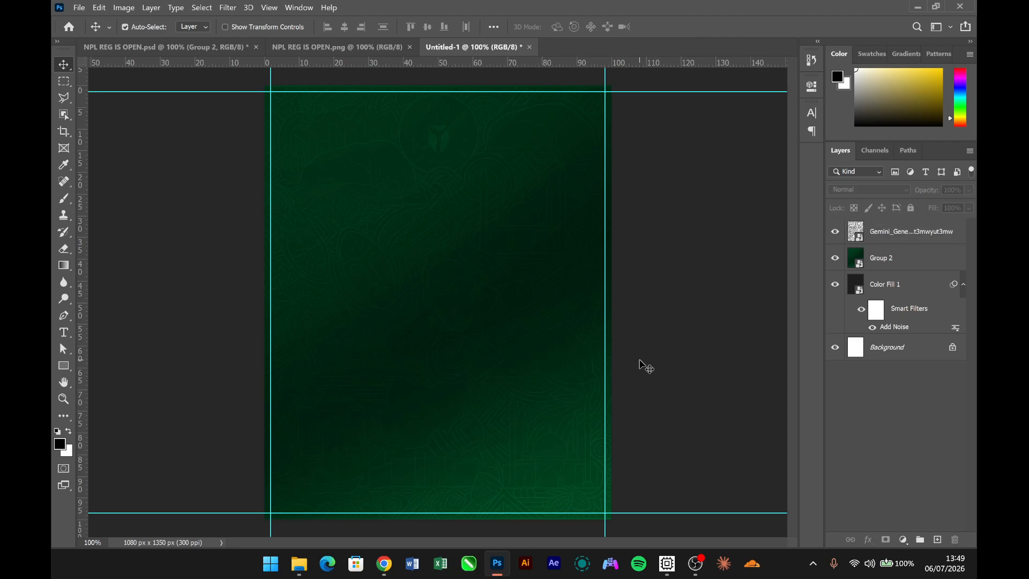
# - Hide the guides and scale the line art layer up slightly so it fully covers the canvas edges
pyautogui.hotkey('ctrl', ';')
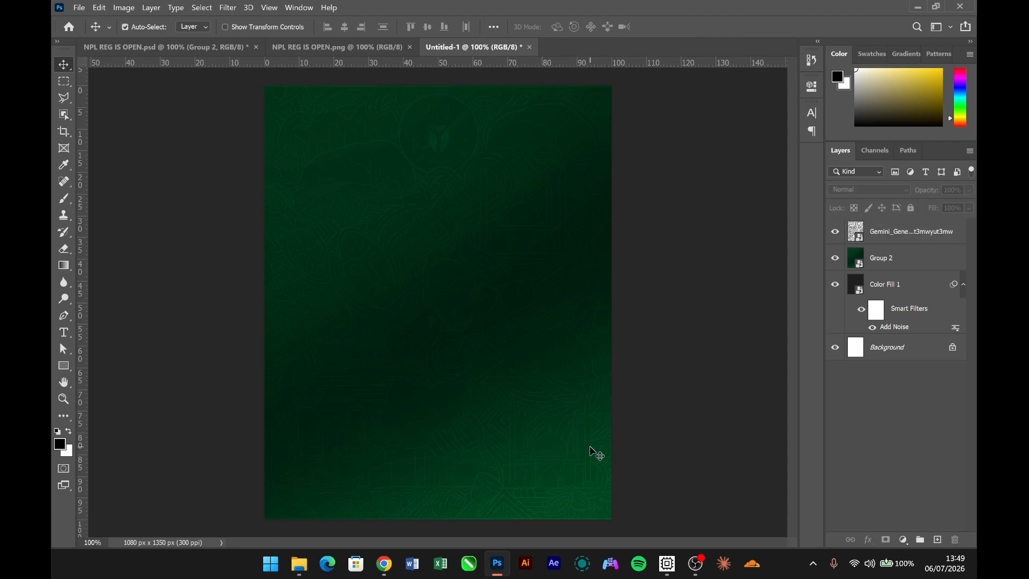
pyautogui.click(582, 451)
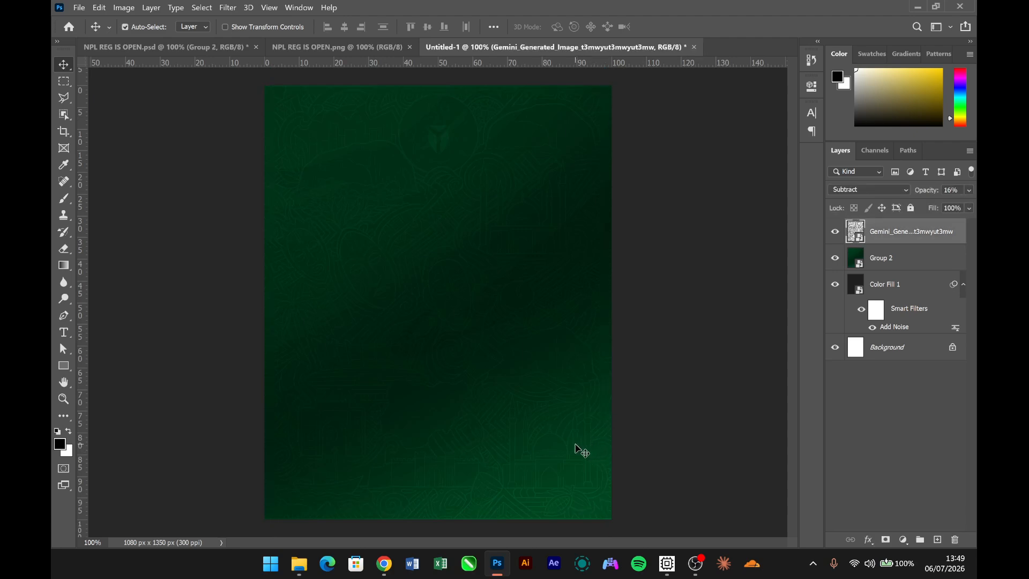
pyautogui.hotkey('ctrl', 't')
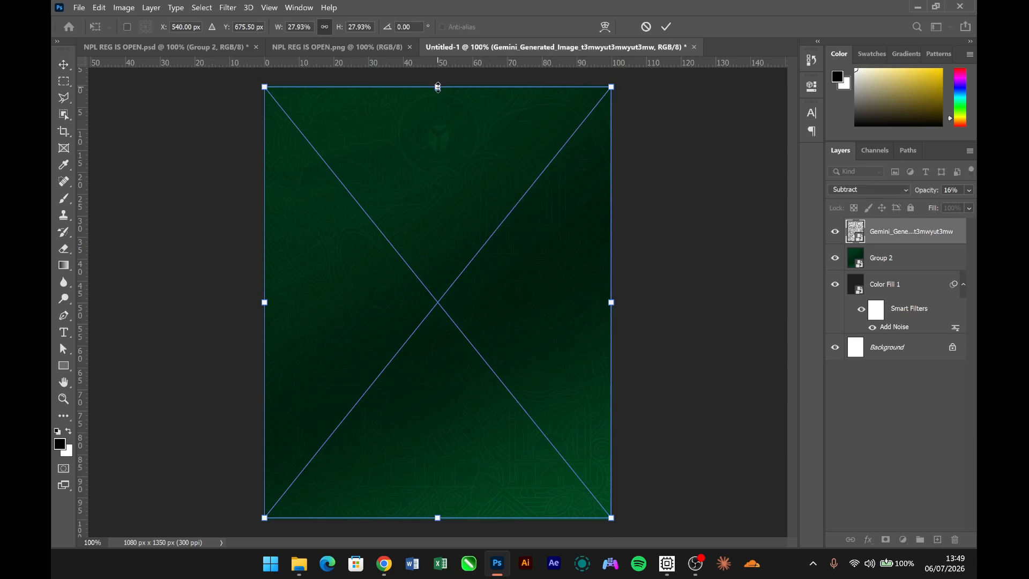
pyautogui.moveTo(438, 87); pyautogui.dragTo(438, 85)
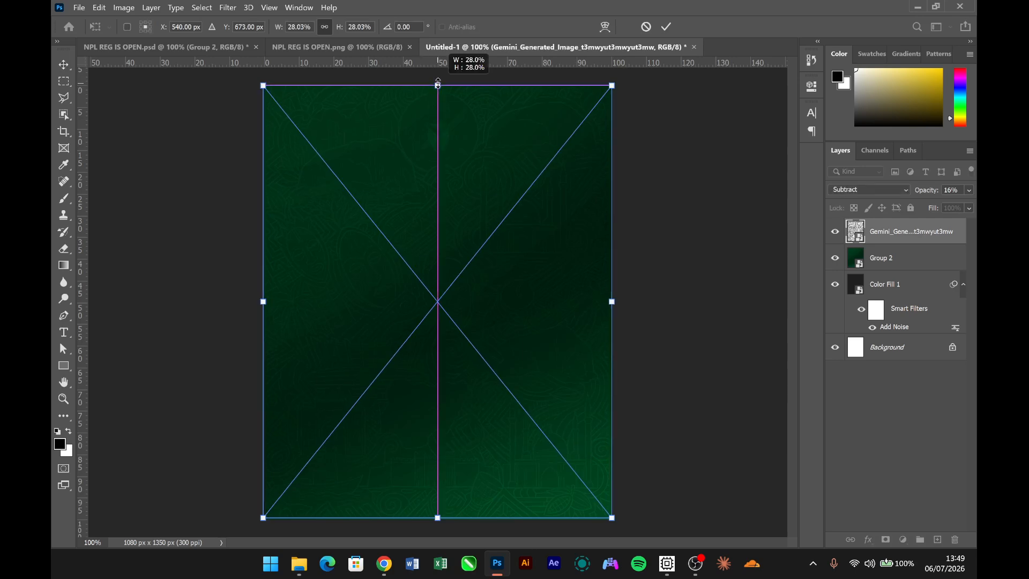
pyautogui.click(436, 525)
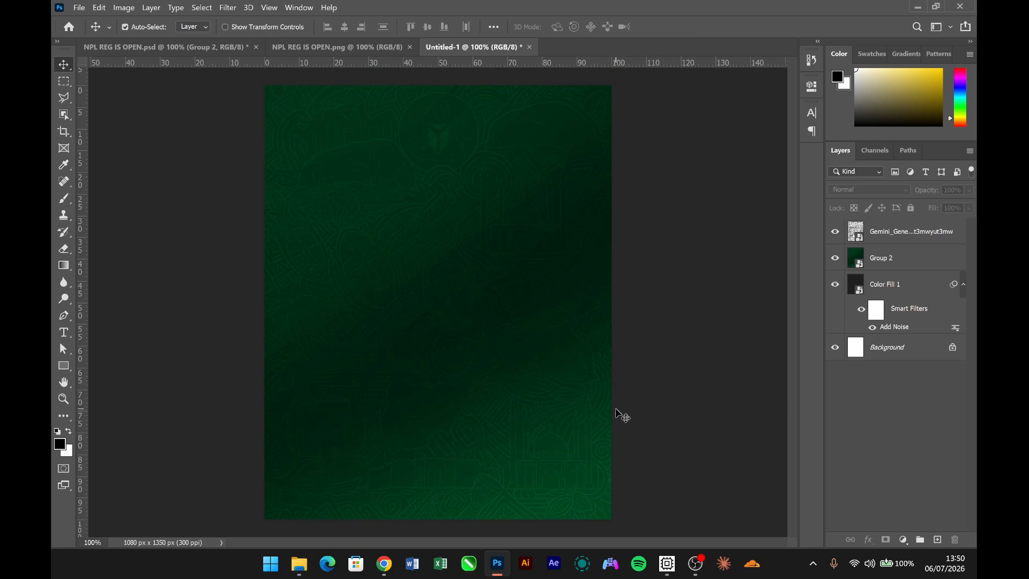
# - Check the reference poster, copy the S6 dotted grid layer from NPL REG IS OPEN.psd into the new document and shift it slightly down
pyautogui.click(294, 47)
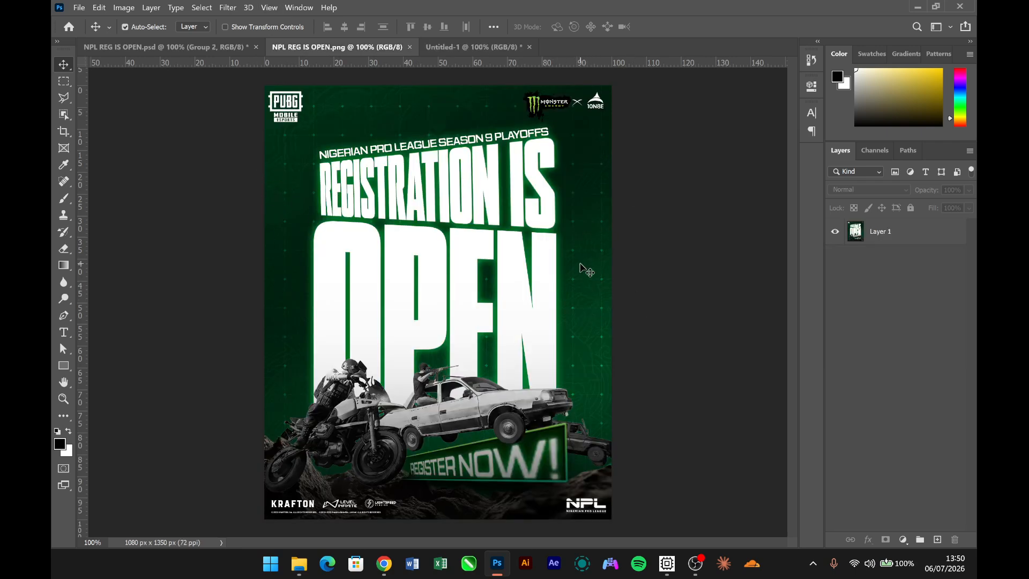
pyautogui.click(470, 50)
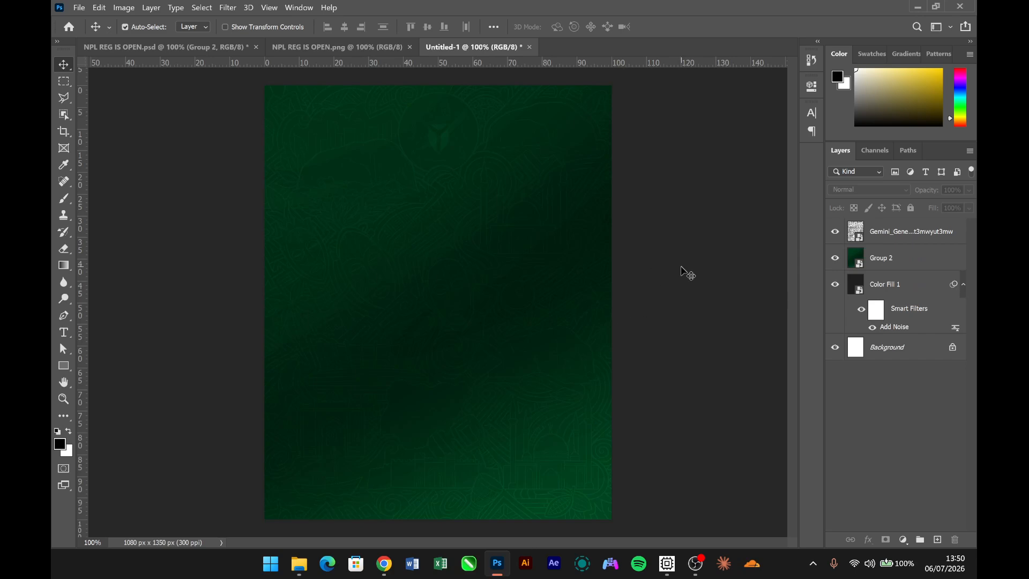
pyautogui.click(184, 45)
pyautogui.moveTo(909, 470); pyautogui.dragTo(448, 300)
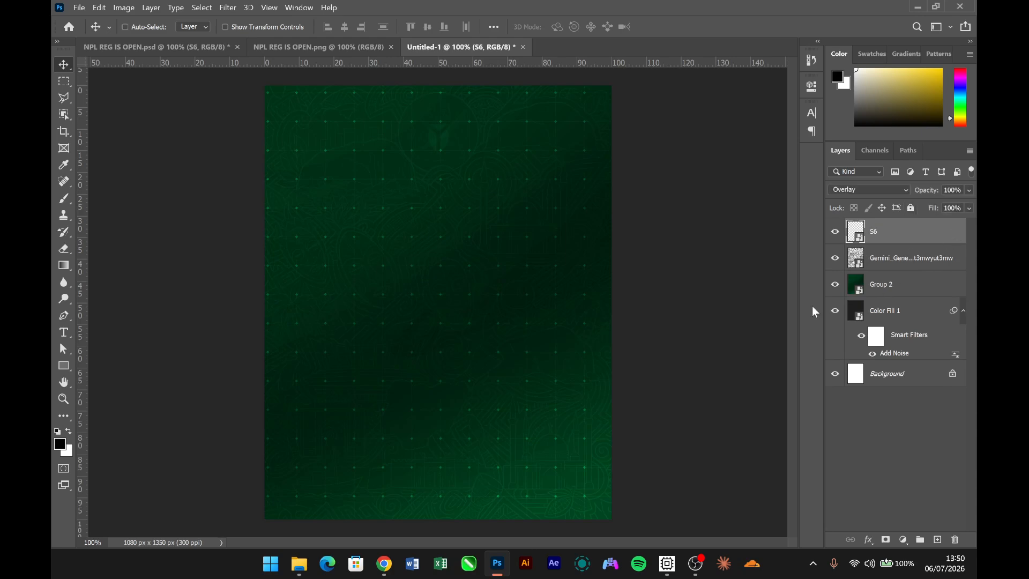
pyautogui.hotkey('ctrl', 't')
pyautogui.moveTo(512, 202); pyautogui.dragTo(542, 216)
pyautogui.press('Return')
# - Group the S6, line art, Group 2 and Color Fill 1 layers and name the group BG
pyautogui.keyDown('shift'); pyautogui.click(920, 319); pyautogui.keyUp('shift')
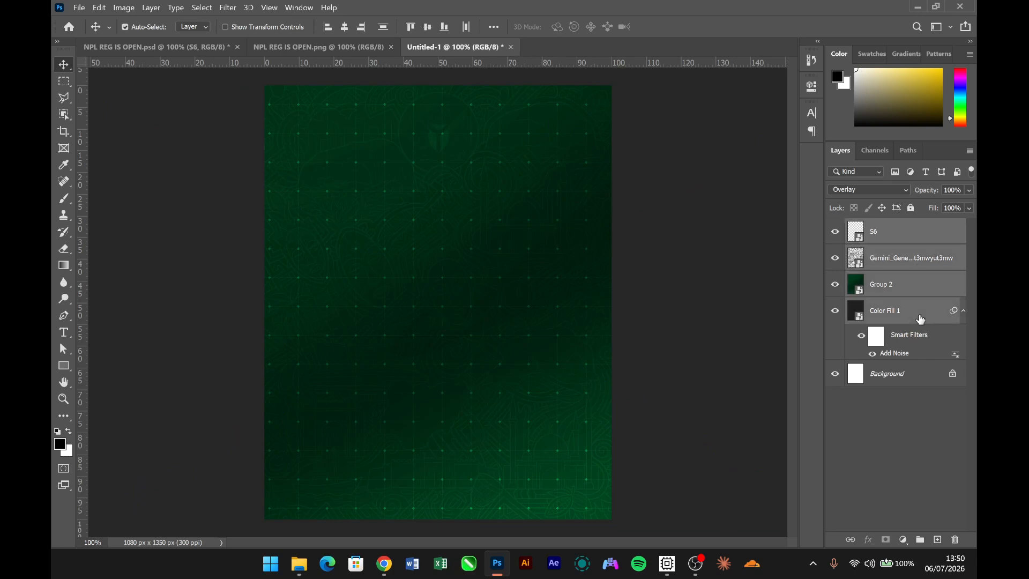
pyautogui.hotkey('ctrl', 'g')
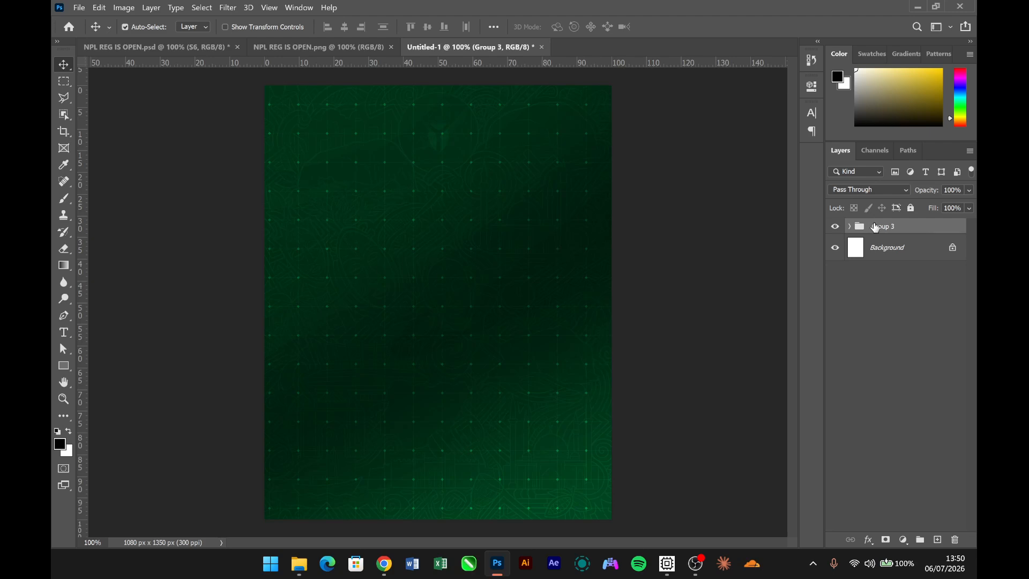
pyautogui.doubleClick(875, 226)
pyautogui.write('BG')
pyautogui.press('Return')
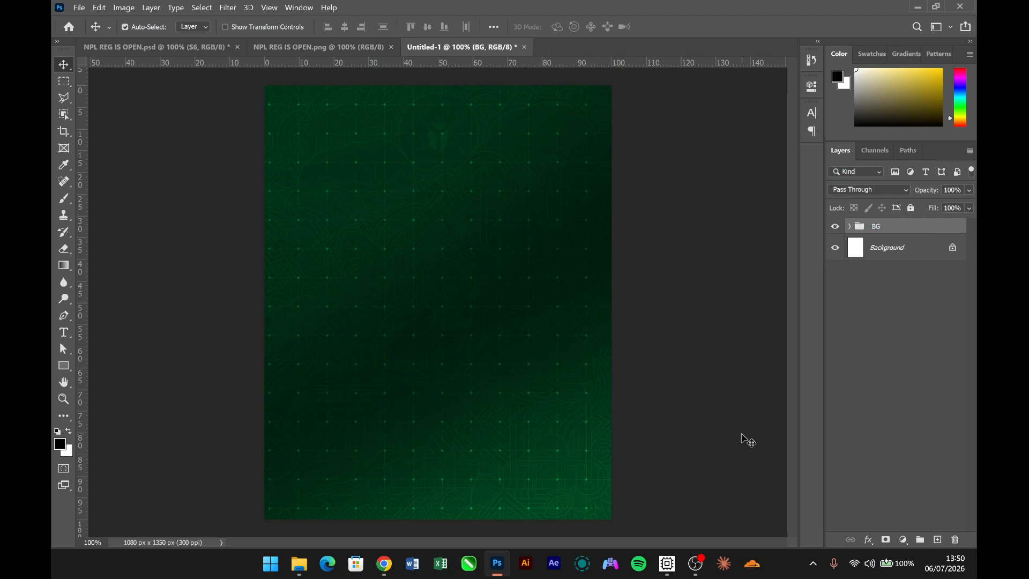
pyautogui.click(660, 290)
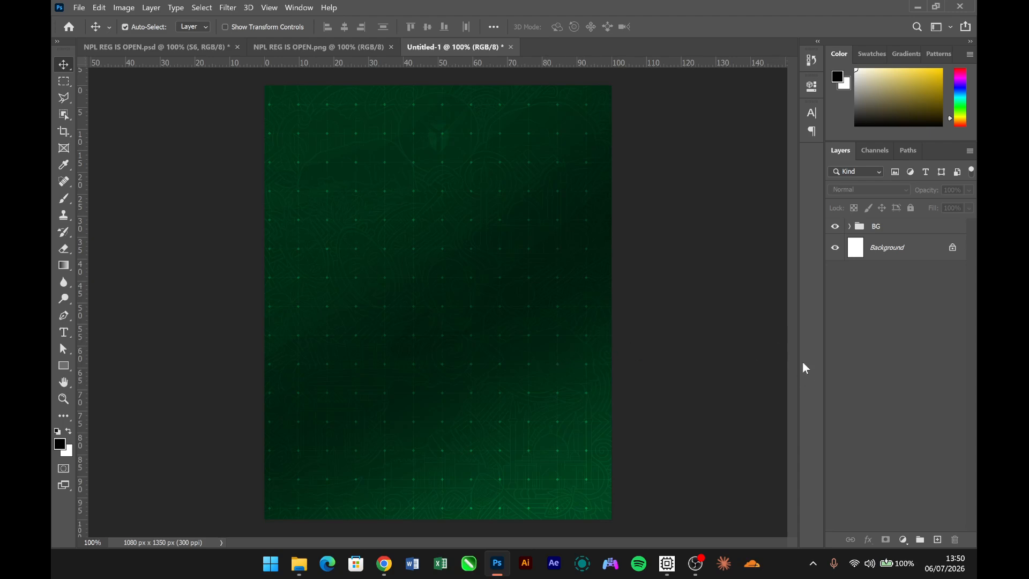
# - Lock the BG group and try to move the background artwork on the canvas to test the lock
pyautogui.click(920, 226)
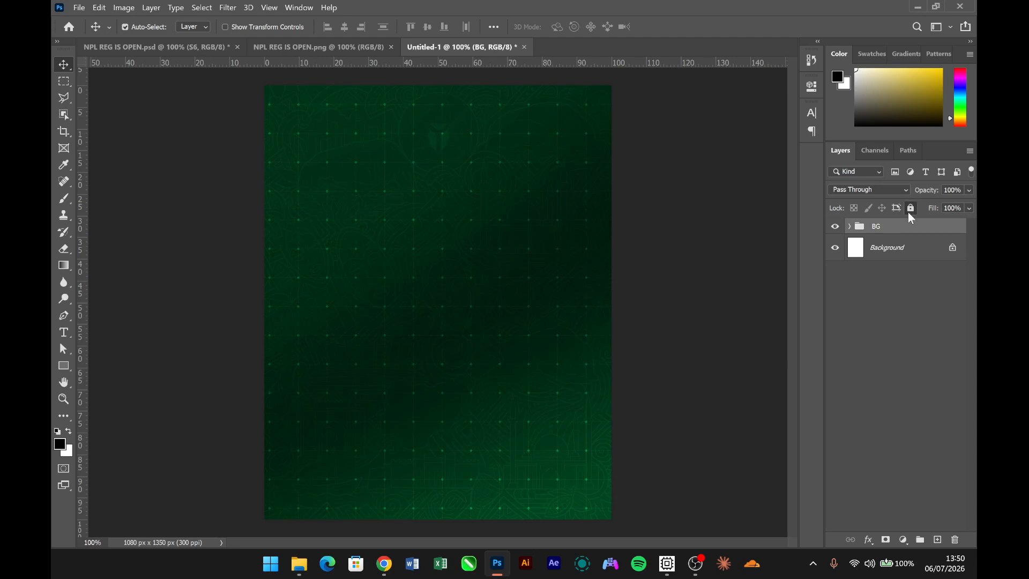
pyautogui.click(910, 208)
pyautogui.click(497, 298)
pyautogui.moveTo(497, 297); pyautogui.dragTo(609, 280)
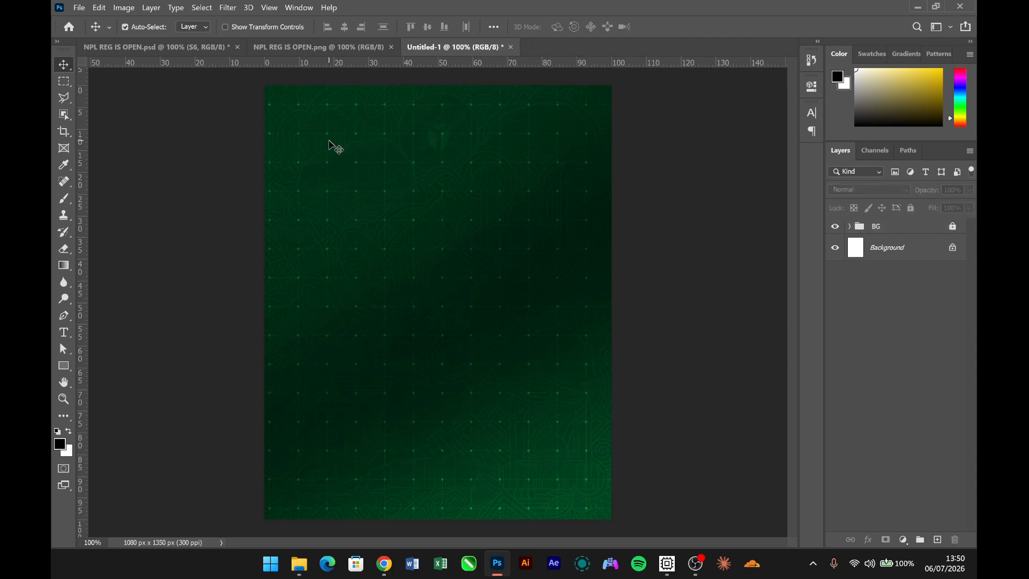
pyautogui.moveTo(328, 141); pyautogui.dragTo(686, 326)
pyautogui.moveTo(381, 195); pyautogui.dragTo(542, 369)
# - Show the guides and copy the PUBG Mobile Esports logo from NPL REG IS OPEN.psd into the poster, aligned to the upper-left guide corner
pyautogui.press('ctrl')
pyautogui.hotkey('ctrl', ';')
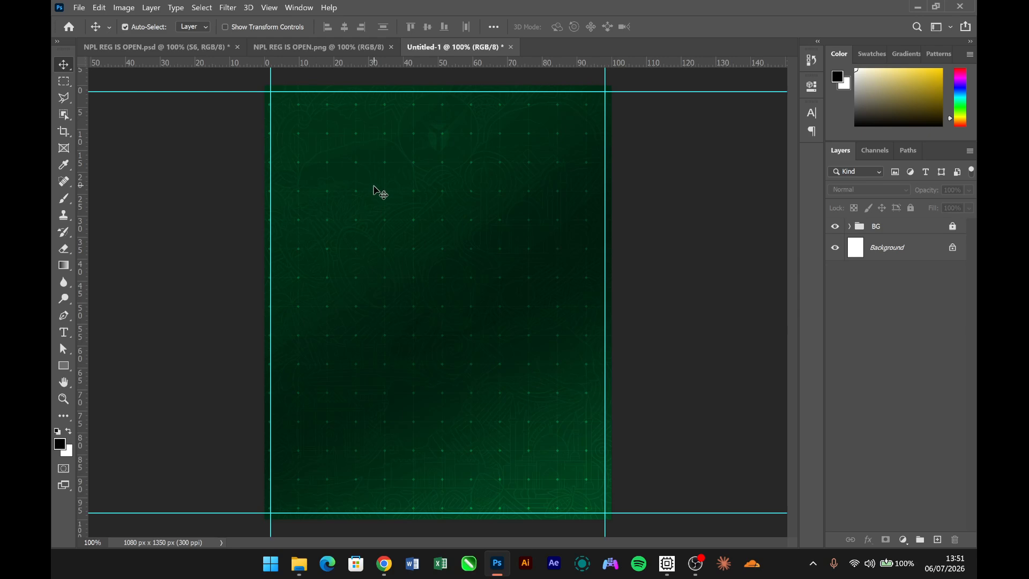
pyautogui.click(175, 45)
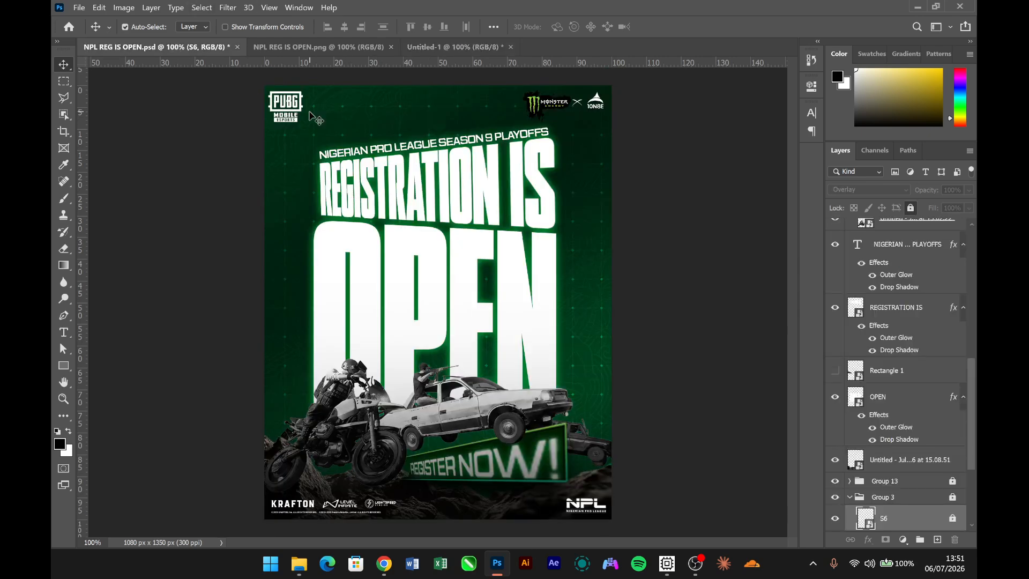
pyautogui.moveTo(300, 129); pyautogui.dragTo(442, 49)
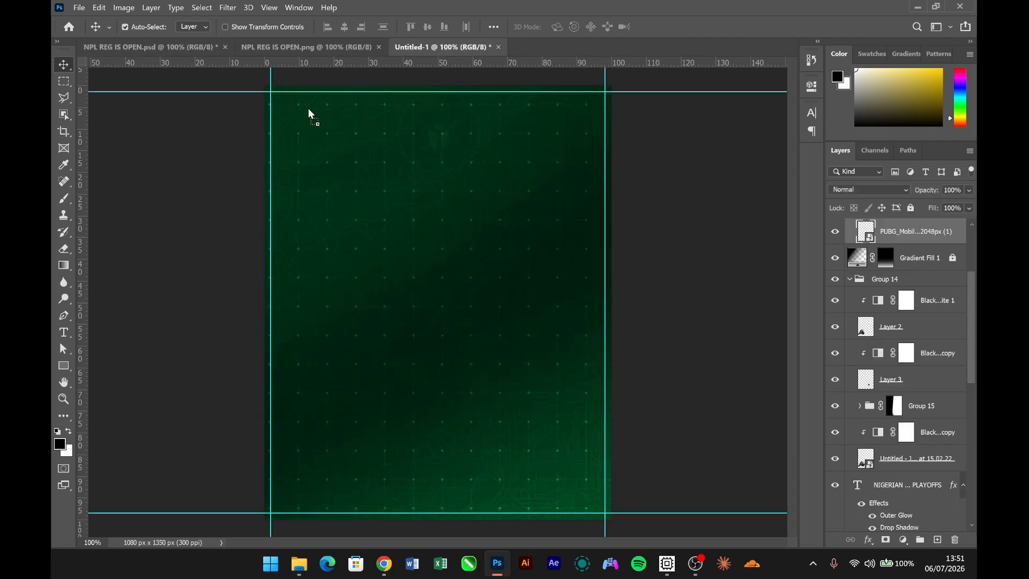
pyautogui.moveTo(308, 110); pyautogui.dragTo(292, 143)
pyautogui.press('Right')
pyautogui.press('Right')
pyautogui.press('Right')
pyautogui.press('Right')
pyautogui.press('Right')
pyautogui.press('Right')
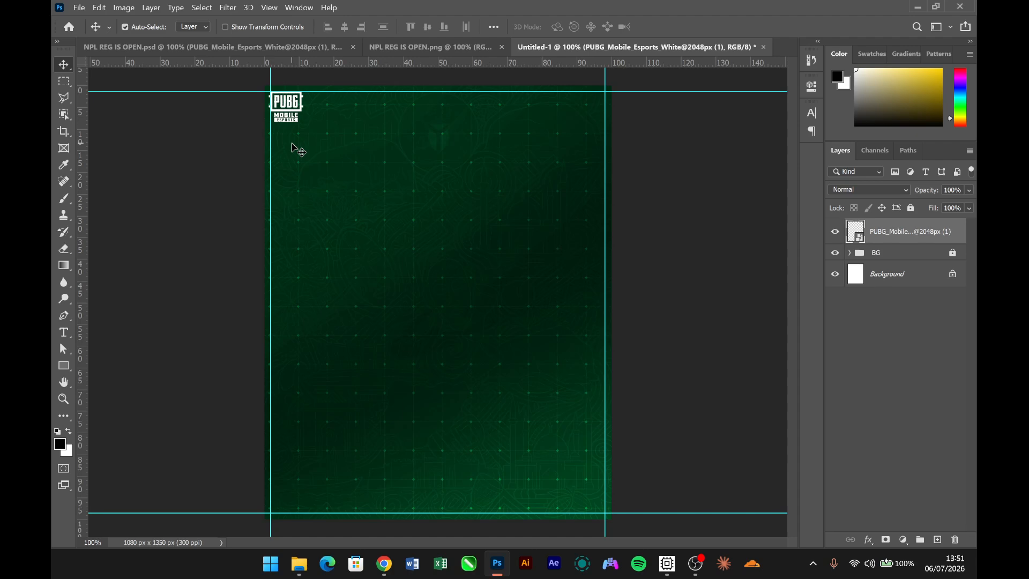
# - Copy the [General]White (2) publisher logos to the poster's lower-left guide corner and the FINAL OPTION PARTNERSHIP LOGO FF to its upper-right guide corner
pyautogui.click(225, 47)
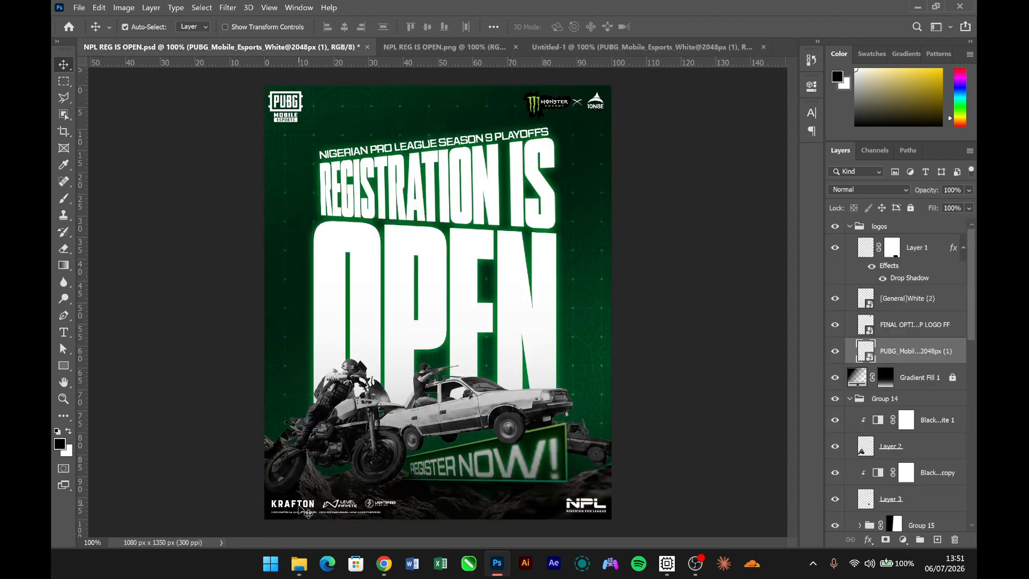
pyautogui.moveTo(310, 511); pyautogui.dragTo(364, 514)
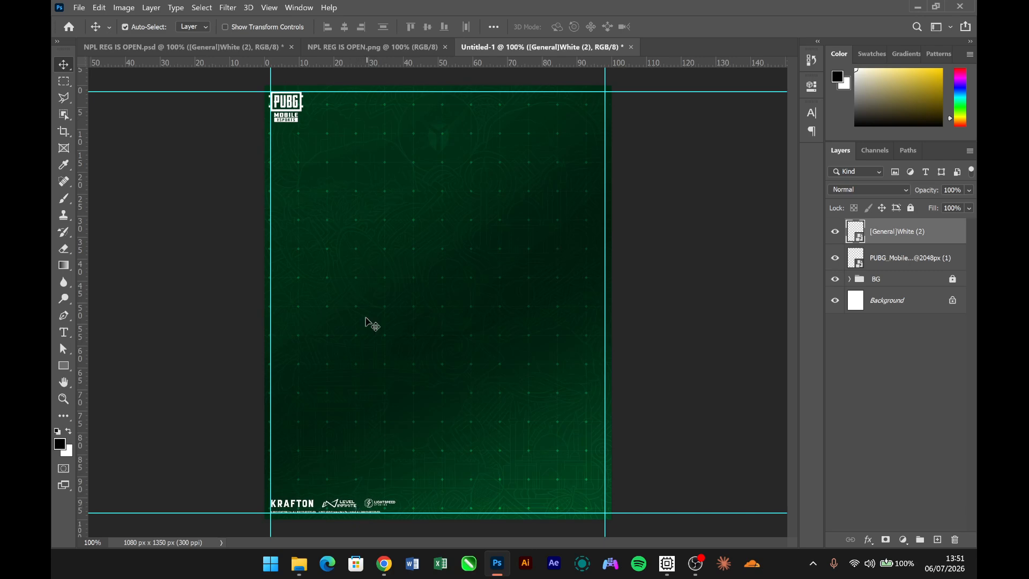
pyautogui.click(195, 53)
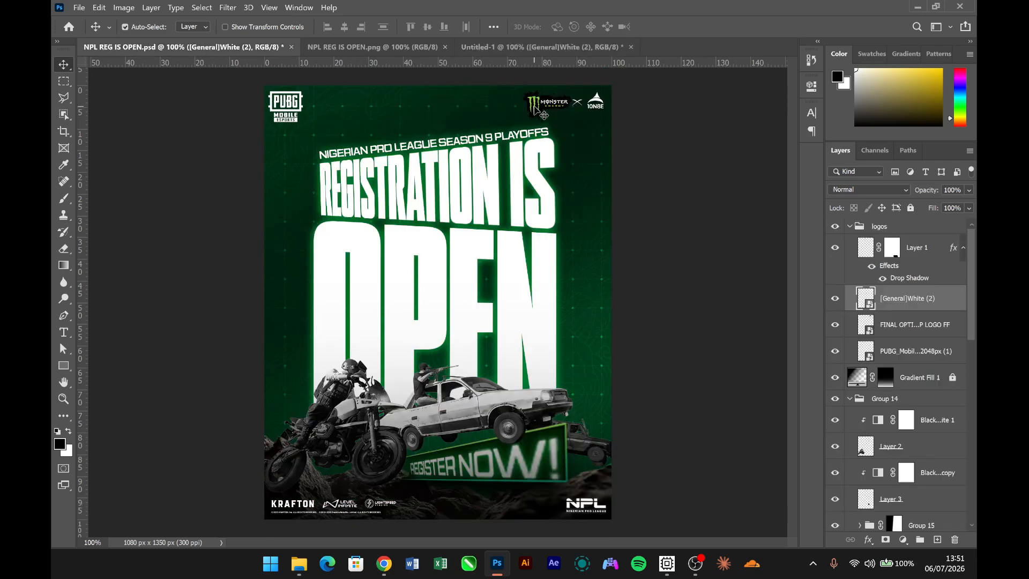
pyautogui.moveTo(543, 111); pyautogui.dragTo(584, 122)
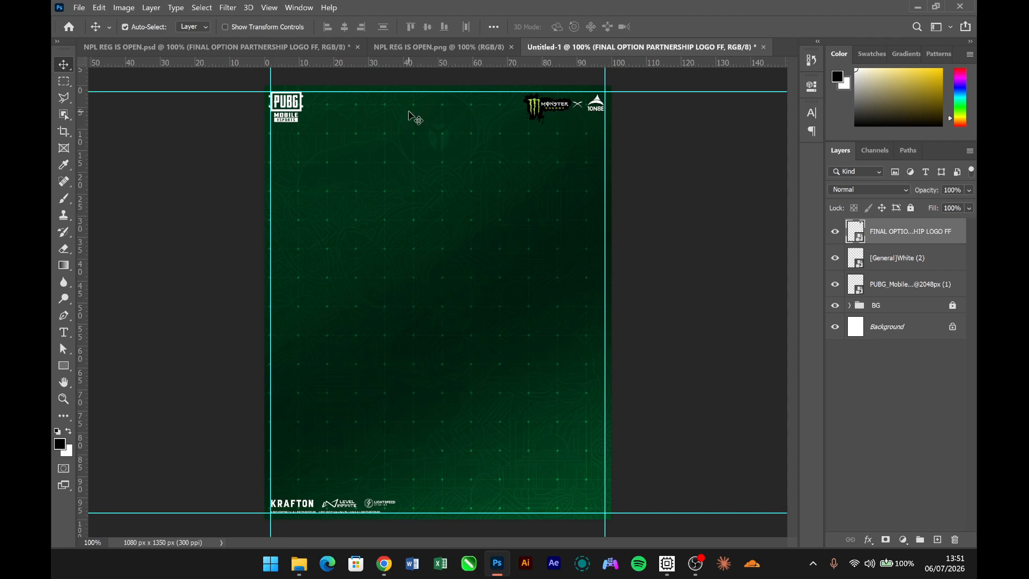
# - Copy the NPL logo, Layer 1, from NPL REG IS OPEN.psd into the poster near its lower-right corner
pyautogui.click(268, 48)
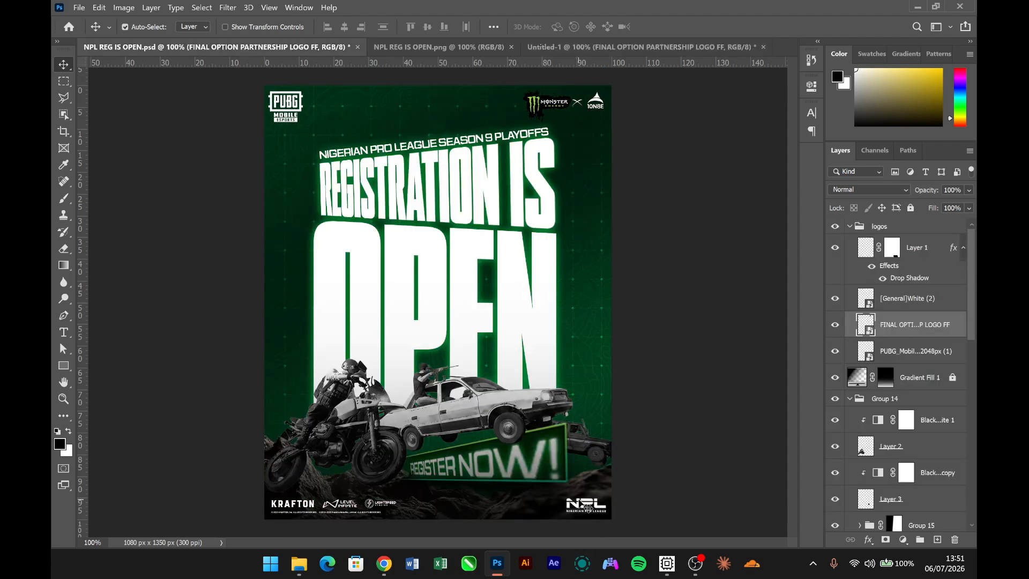
pyautogui.hotkey('ctrl', 'v')
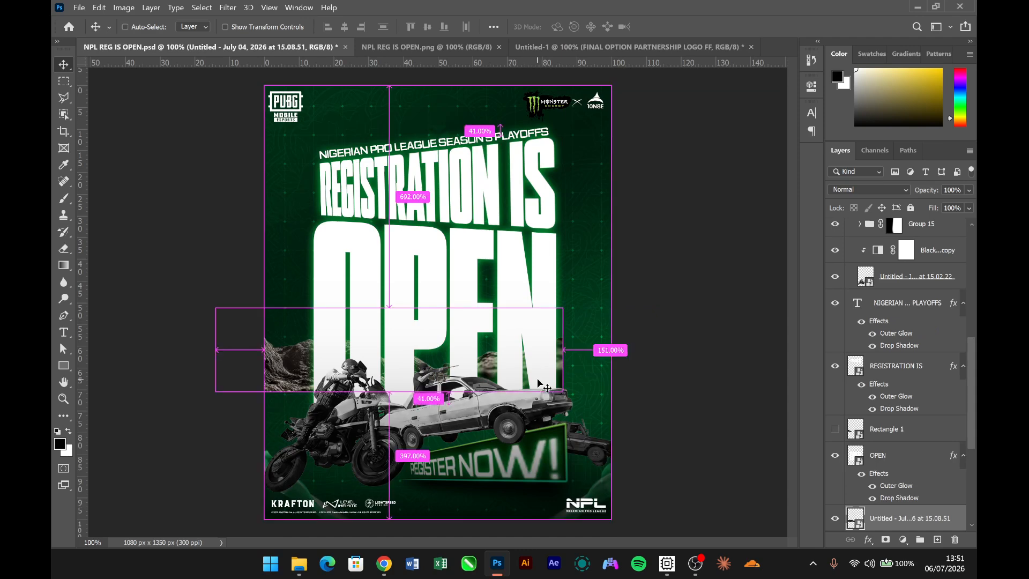
pyautogui.moveTo(584, 506)
pyautogui.mouseDown()
pyautogui.moveTo(572, 499)
pyautogui.moveTo(606, 308)
pyautogui.moveTo(627, 45)
pyautogui.moveTo(501, 485)
pyautogui.moveTo(576, 324)
pyautogui.moveTo(591, 502)
pyautogui.mouseUp()
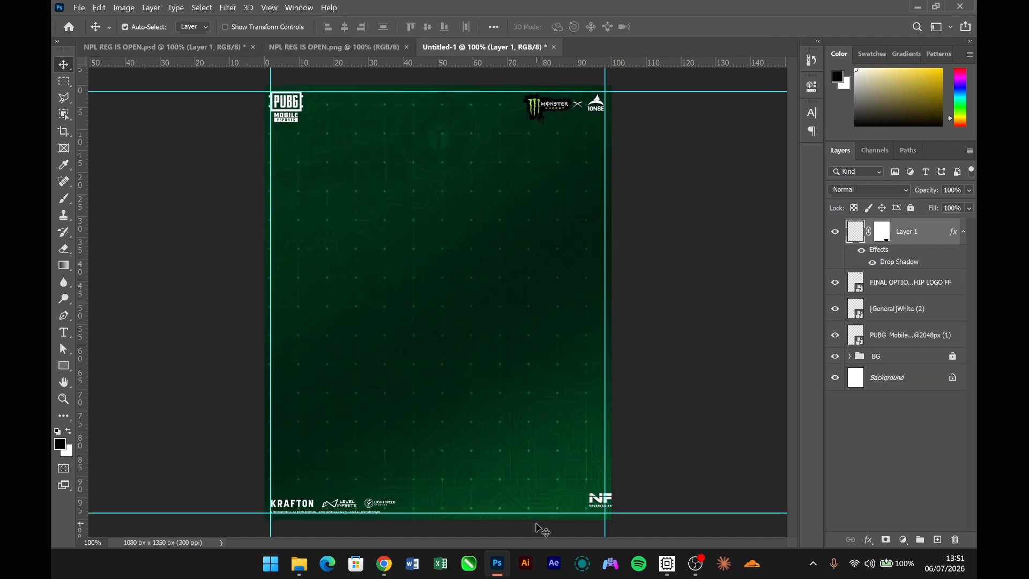
# - Nudge the NPL logo left and down until it lines up with the lower and right-hand margin guides
pyautogui.hotkey('shift', 'Left')
pyautogui.hotkey('shift', 'Left')
pyautogui.hotkey('shift', 'Left')
pyautogui.hotkey('shift', 'Left')
pyautogui.hotkey('shift', 'Left')
pyautogui.hotkey('shift', 'Left')
pyautogui.hotkey('shift', 'Down')
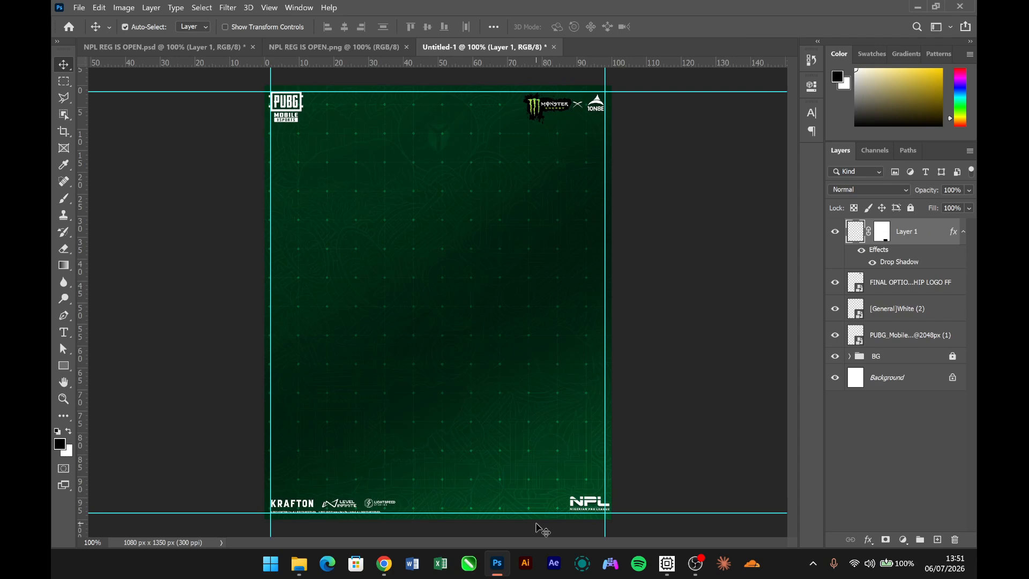
pyautogui.hotkey('shift', 'Left')
pyautogui.hotkey('shift', 'Left')
pyautogui.press('Down')
pyautogui.press('Down')
pyautogui.press('Down')
pyautogui.press('Down')
pyautogui.press('Right')
pyautogui.press('Right')
pyautogui.press('Right')
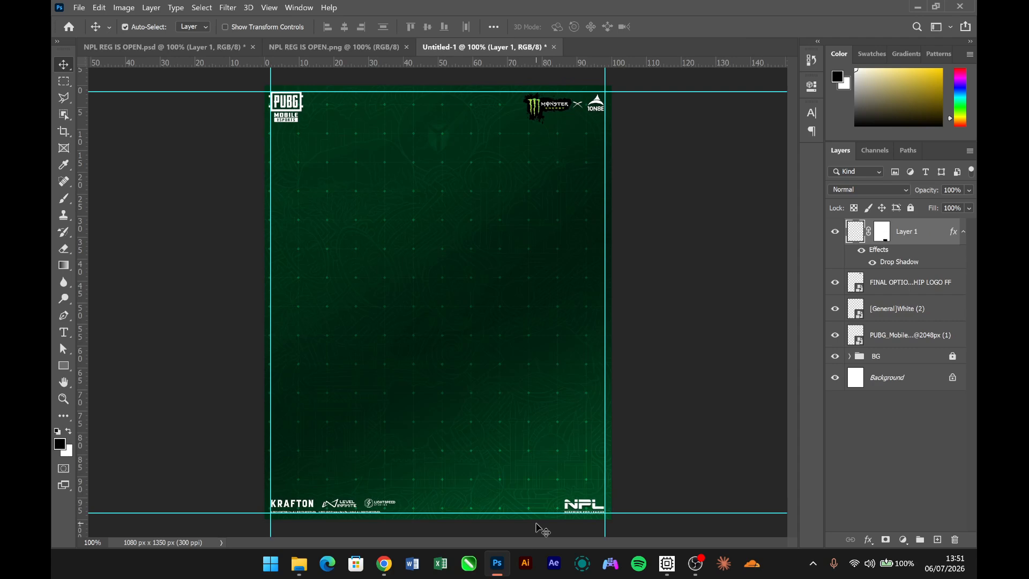
pyautogui.press('Right')
pyautogui.press('Right')
# - Group the four logo layers, name the group LOGO, lock it and deselect it
pyautogui.keyDown('shift'); pyautogui.click(902, 340); pyautogui.keyUp('shift')
pyautogui.hotkey('ctrl', 'g')
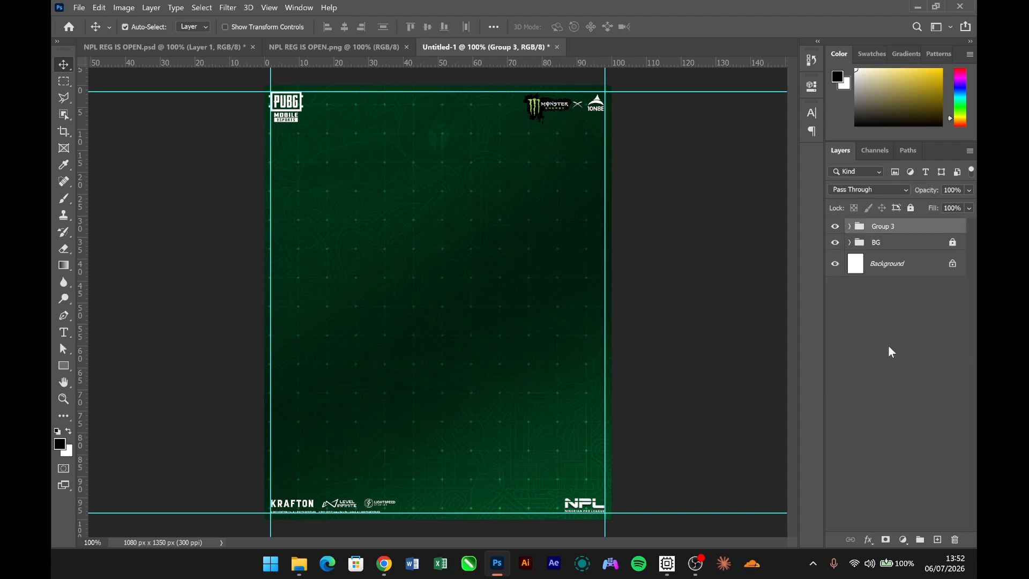
pyautogui.doubleClick(881, 226)
pyautogui.write('LOGO')
pyautogui.press('Return')
pyautogui.click(911, 209)
pyautogui.click(676, 328)
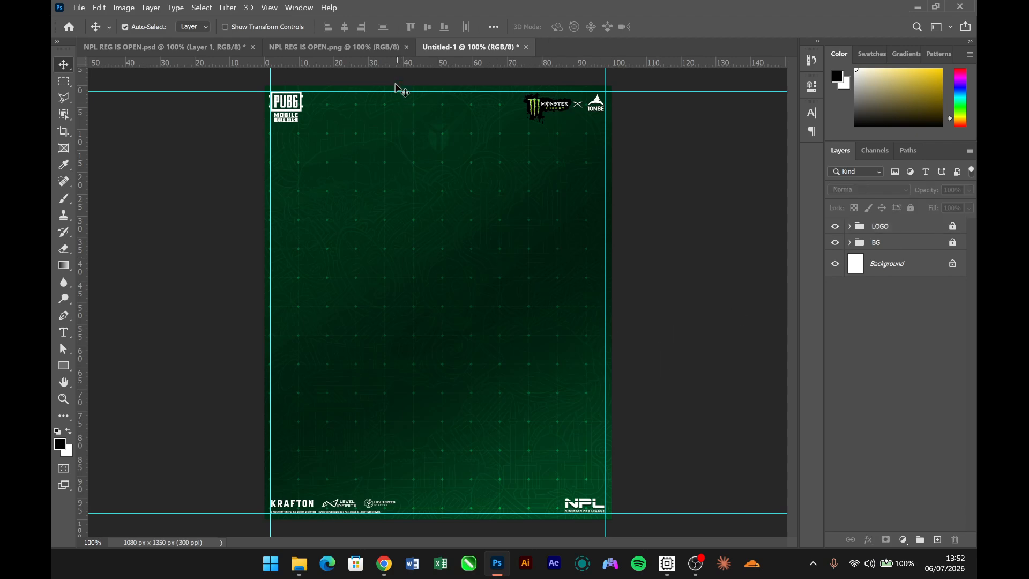
# - Place the rock image "Untitled - July 04, 2026 at 15.08.51" from Downloads into Untitled-1, resting along the poster's bottom edge
pyautogui.click(356, 47)
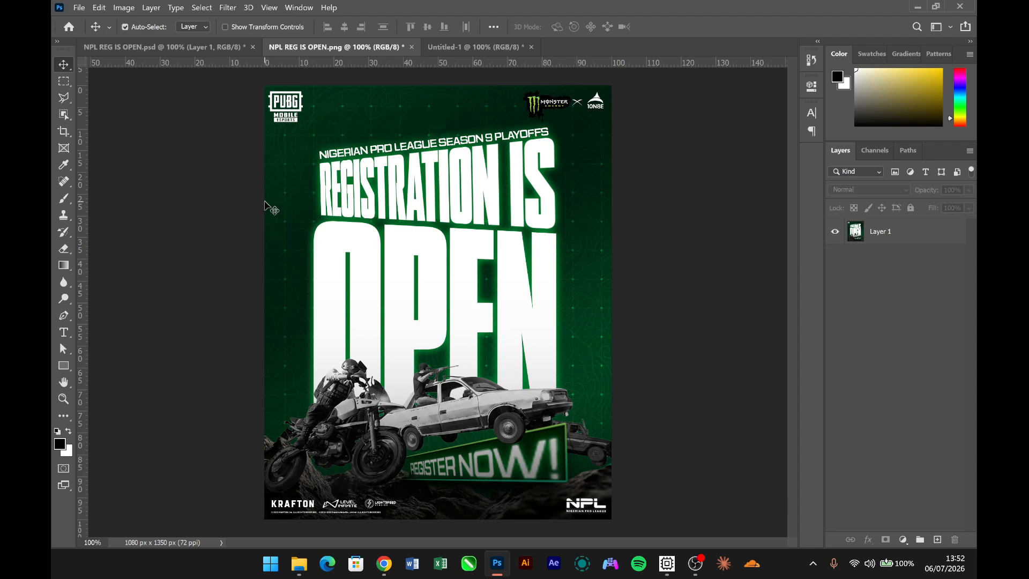
pyautogui.click(436, 43)
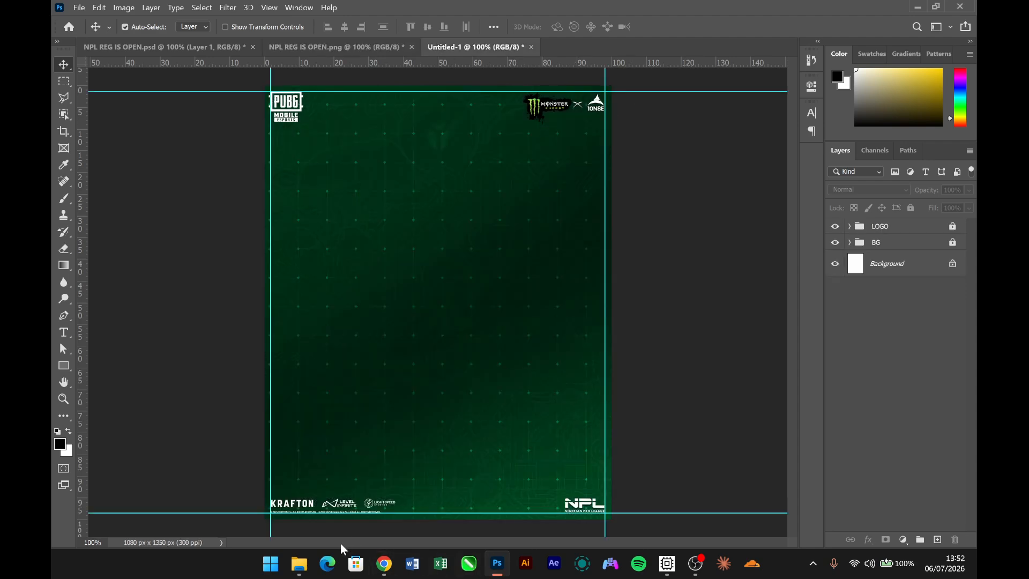
pyautogui.moveTo(301, 570)
pyautogui.click(333, 526)
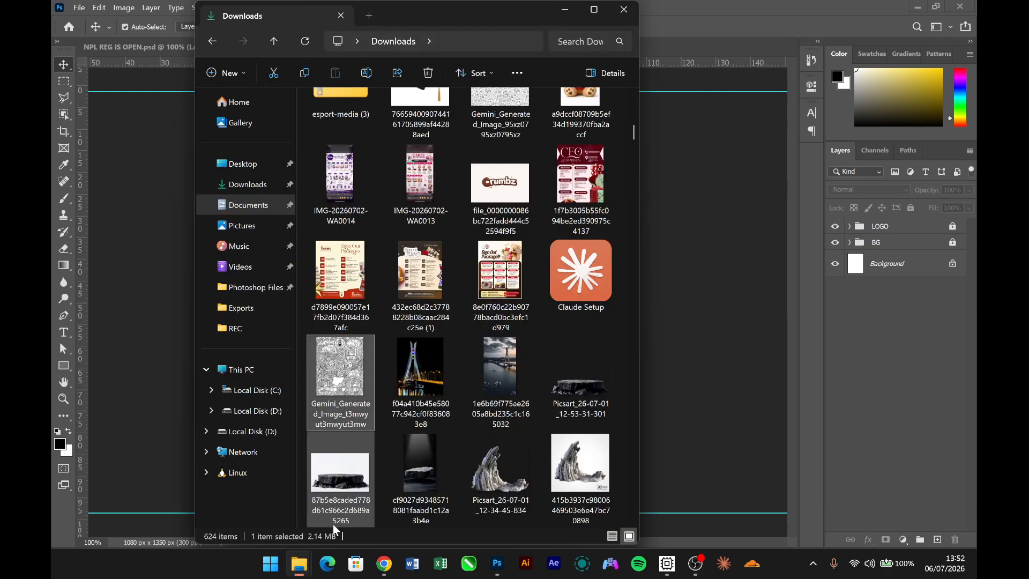
pyautogui.scroll(6, 517, 353)
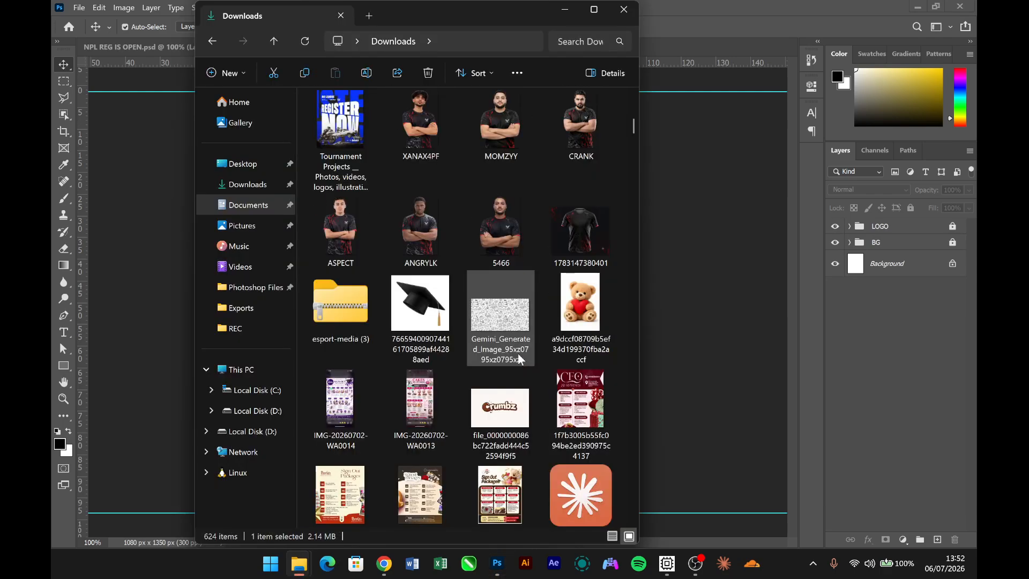
pyautogui.moveTo(352, 269); pyautogui.dragTo(641, 457)
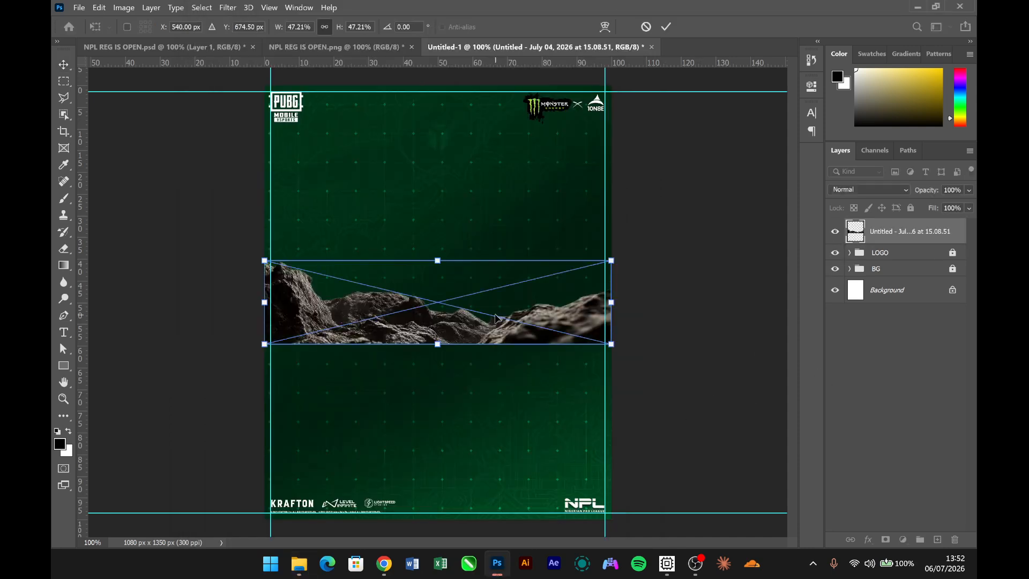
pyautogui.moveTo(498, 328); pyautogui.dragTo(496, 494)
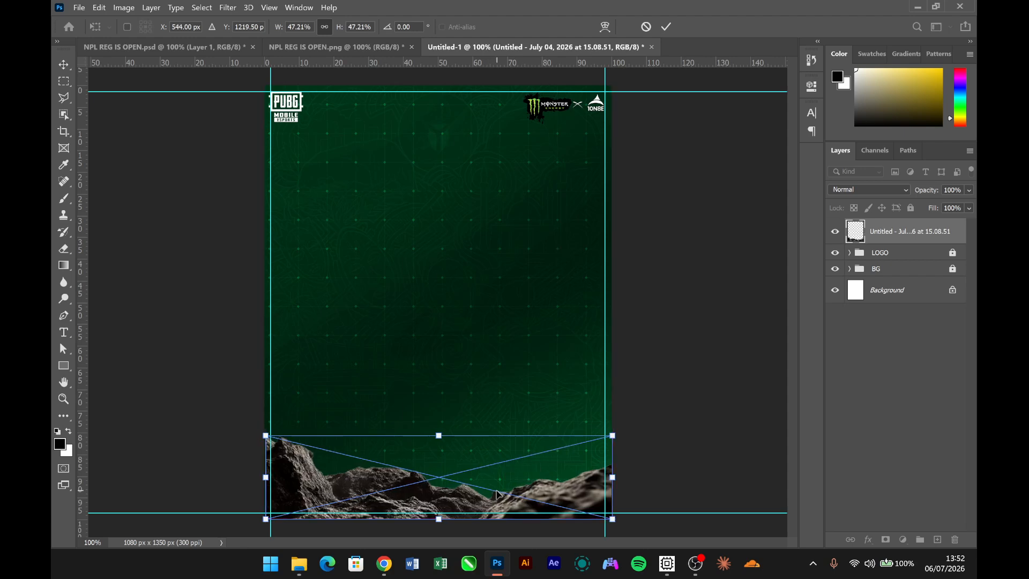
pyautogui.press('Return')
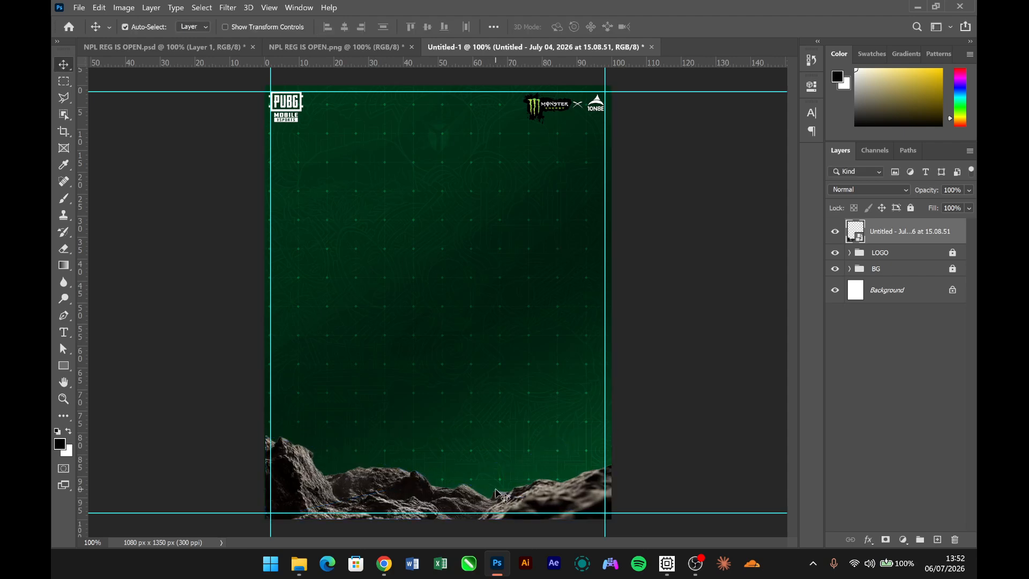
# - Move the rock layer beneath the LOGO group and hide the guides
pyautogui.moveTo(929, 235); pyautogui.dragTo(925, 267)
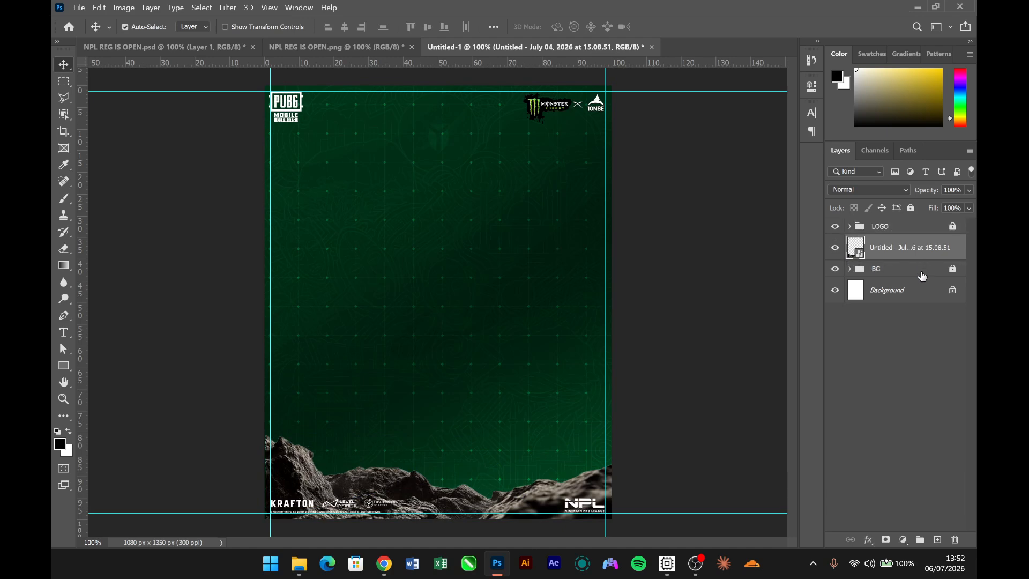
pyautogui.press('ctrl')
pyautogui.hotkey('ctrl', ';')
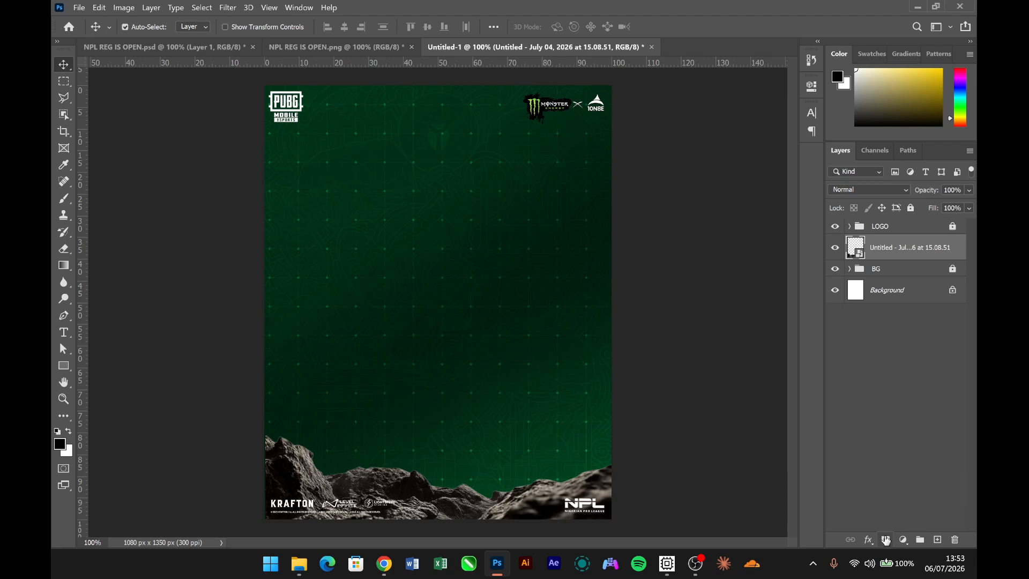
# - Add a linear black-to-transparent gradient fill layer at 90° and 100% scale above the rock layer
pyautogui.click(903, 540)
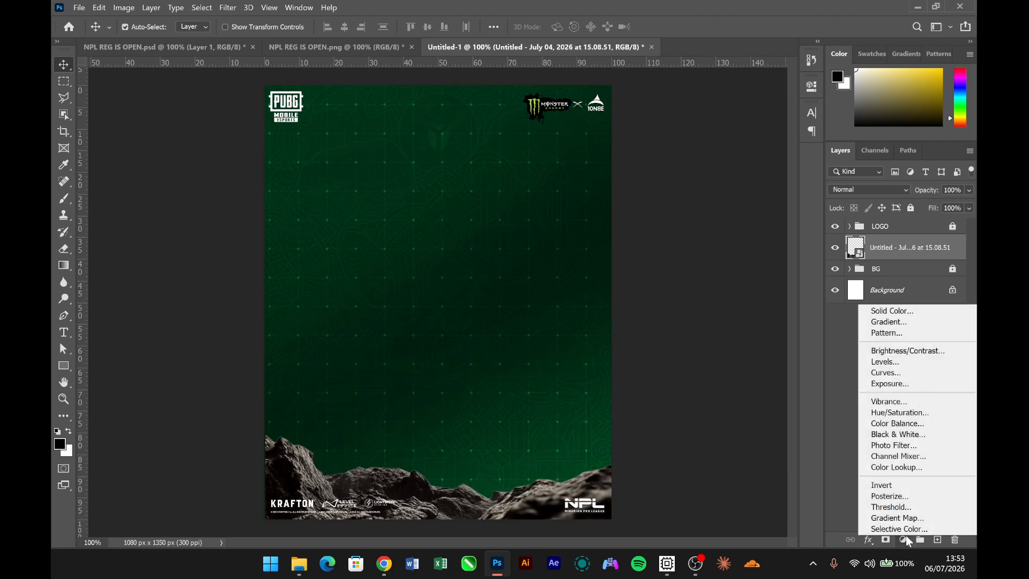
pyautogui.click(889, 322)
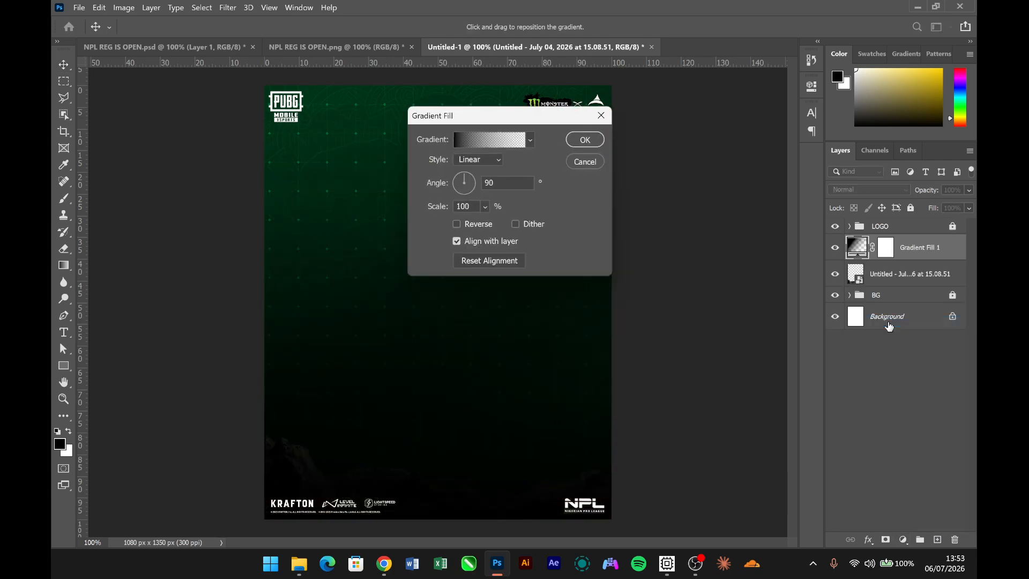
pyautogui.click(489, 138)
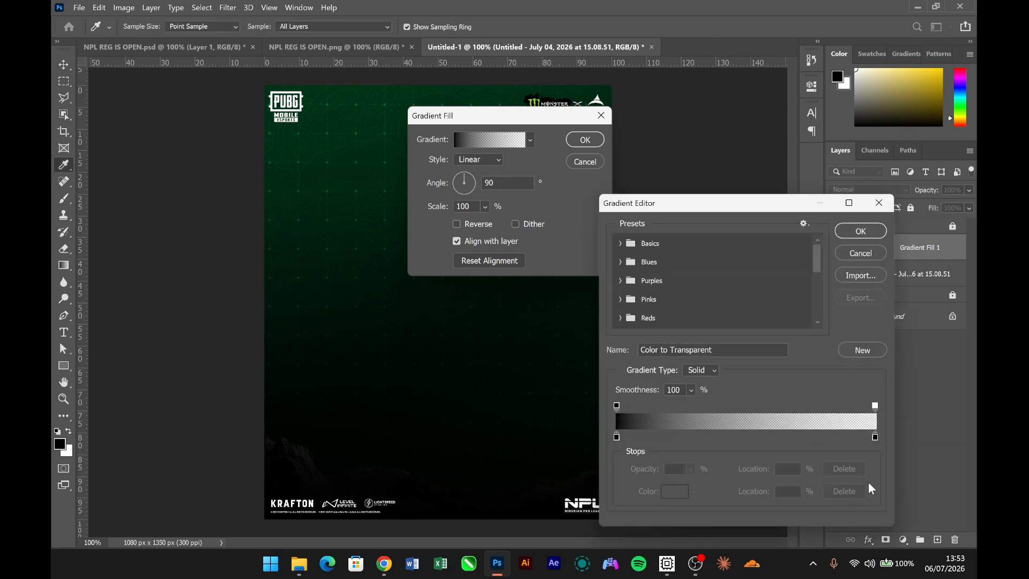
pyautogui.click(859, 231)
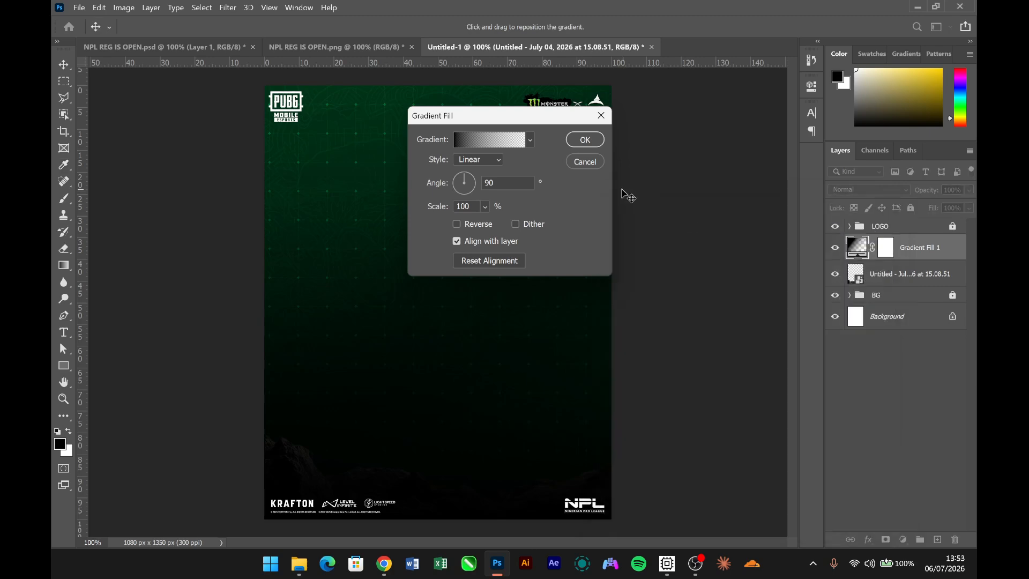
pyautogui.click(587, 142)
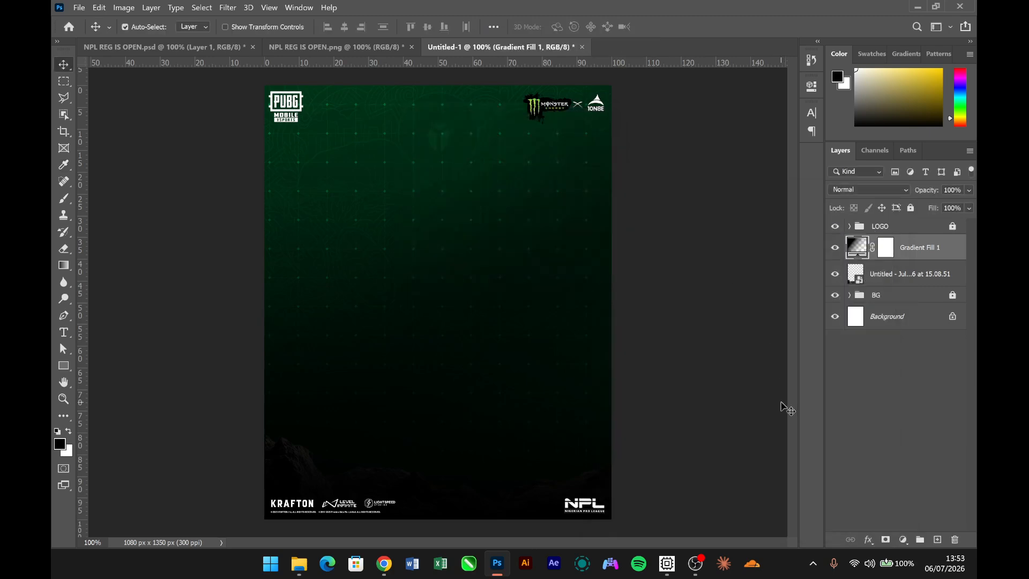
# - Apply repeated vertical top-to-bottom gradients on the gradient fill's mask so its darkening remains only over the rocks at the poster's bottom
pyautogui.click(887, 252)
pyautogui.press('b')
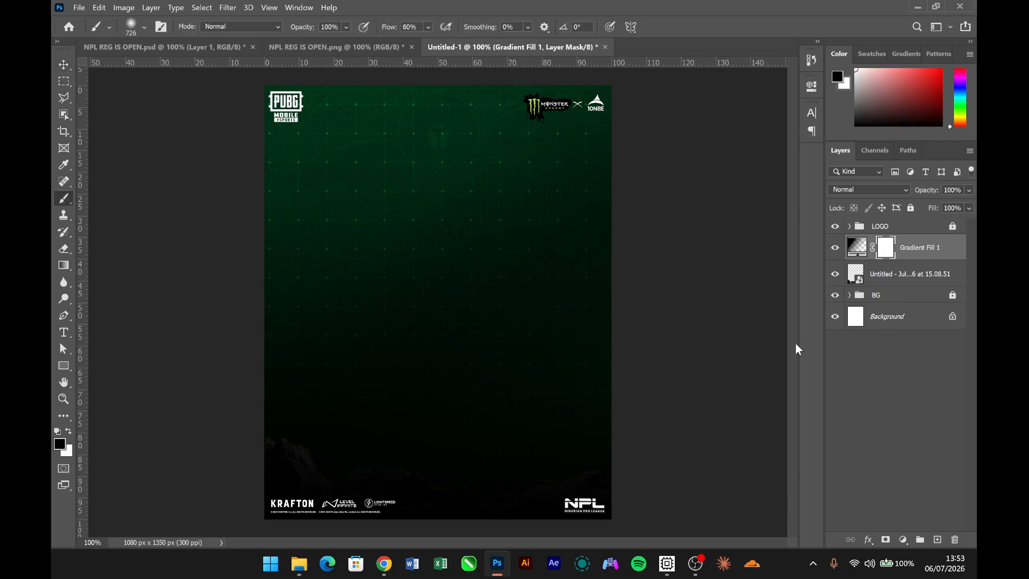
pyautogui.press('g')
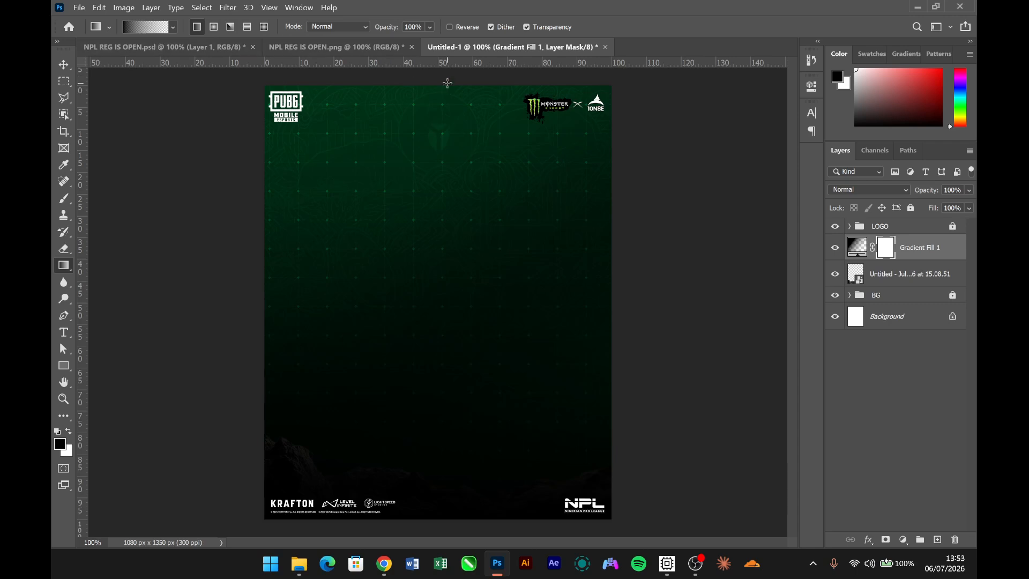
pyautogui.moveTo(447, 79); pyautogui.dragTo(473, 512)
pyautogui.moveTo(445, 74); pyautogui.dragTo(451, 516)
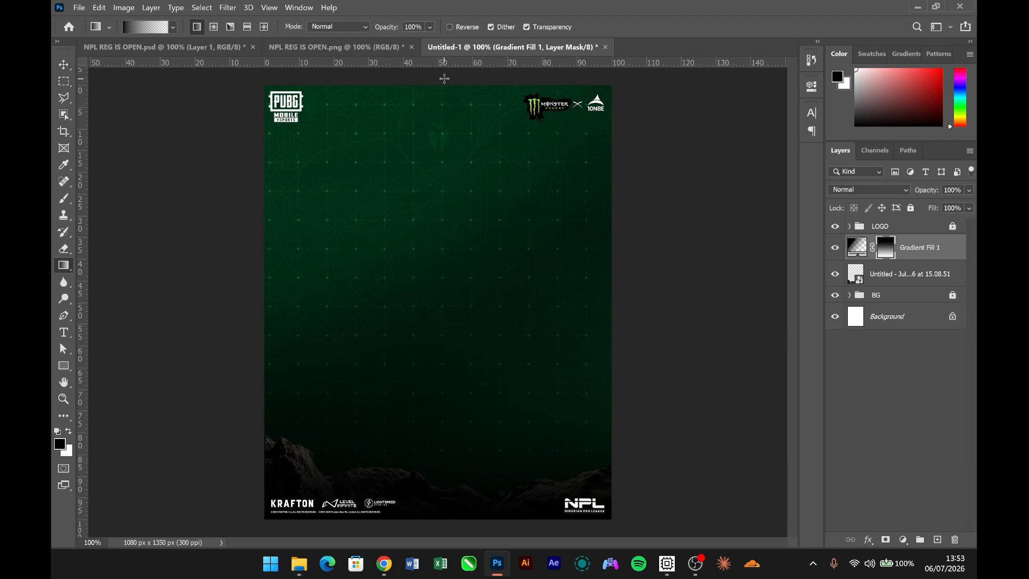
pyautogui.moveTo(444, 79); pyautogui.dragTo(441, 515)
pyautogui.moveTo(440, 76); pyautogui.dragTo(462, 520)
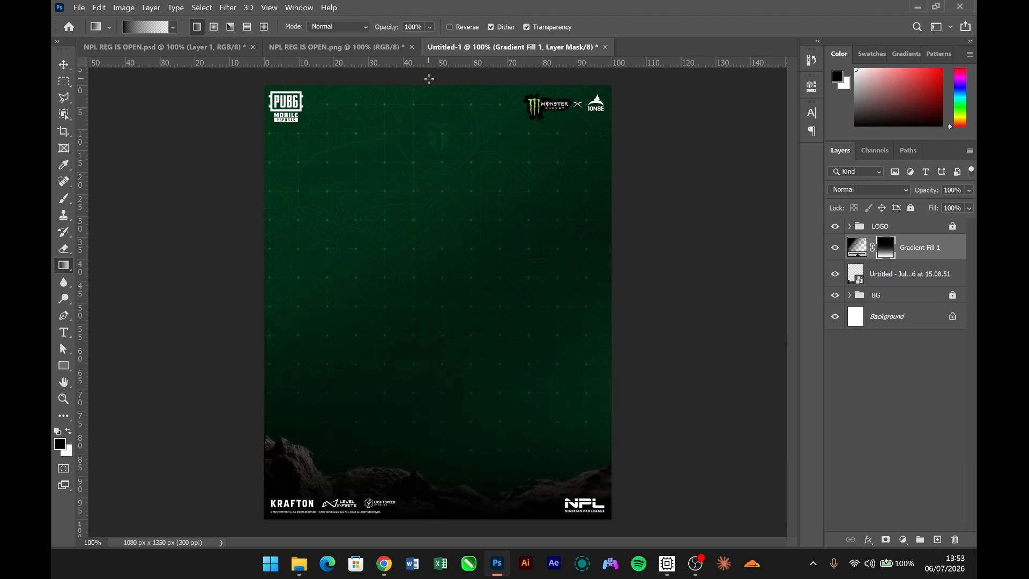
pyautogui.moveTo(429, 79); pyautogui.dragTo(429, 525)
pyautogui.moveTo(436, 79); pyautogui.dragTo(441, 514)
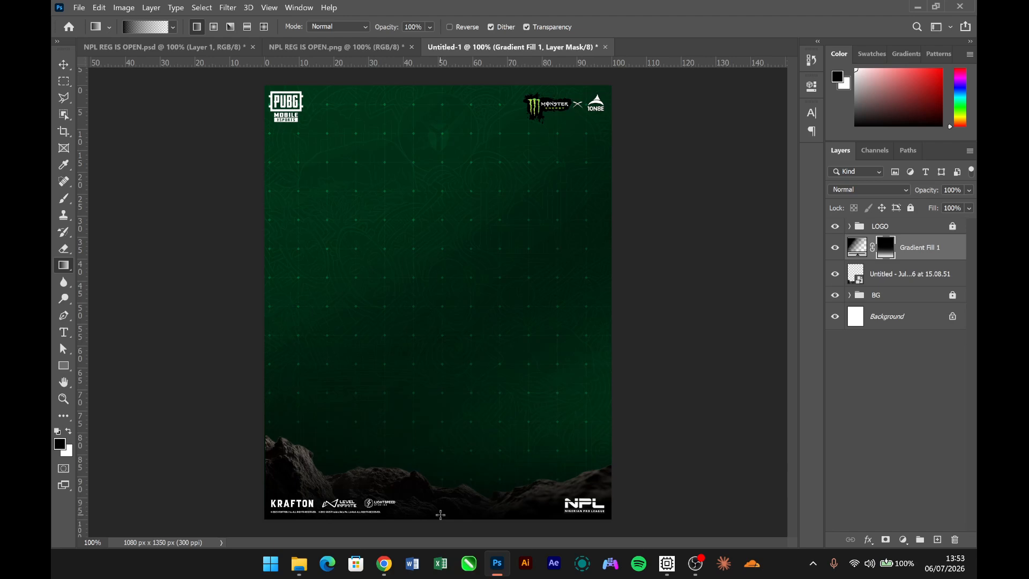
pyautogui.moveTo(430, 74); pyautogui.dragTo(452, 518)
pyautogui.press('v')
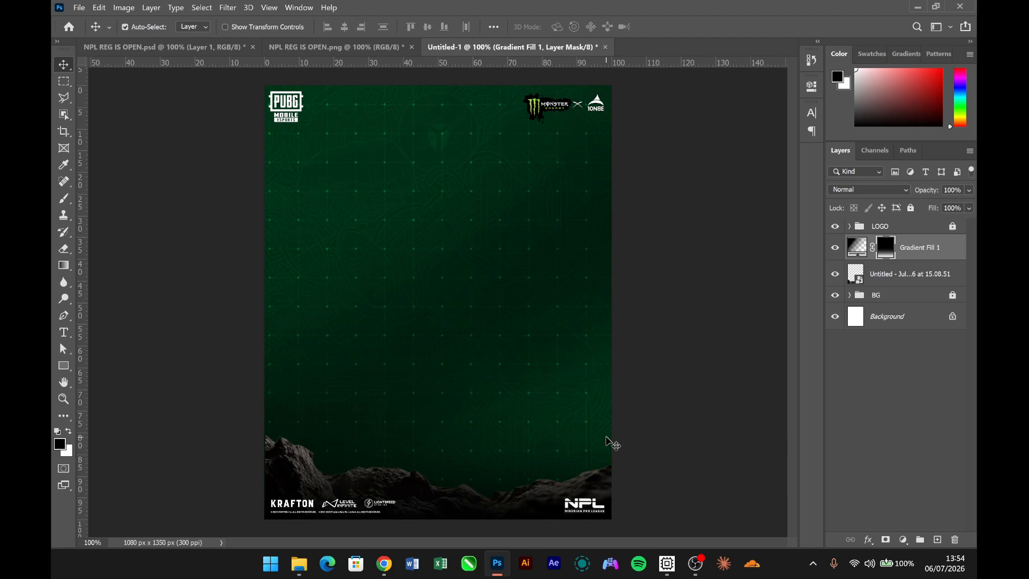
pyautogui.click(374, 47)
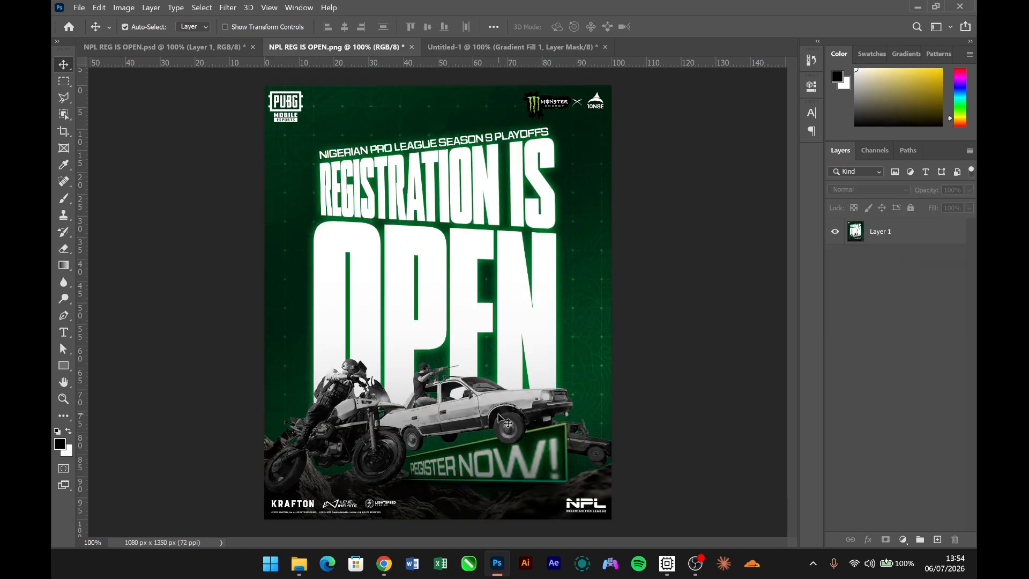
pyautogui.click(471, 48)
pyautogui.moveTo(298, 563)
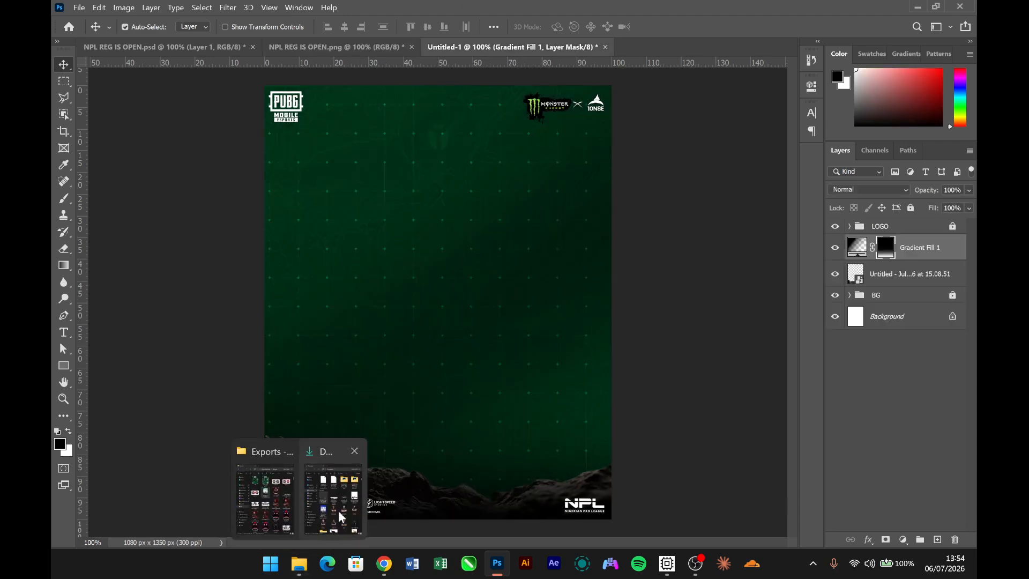
pyautogui.click(339, 510)
pyautogui.click(580, 242)
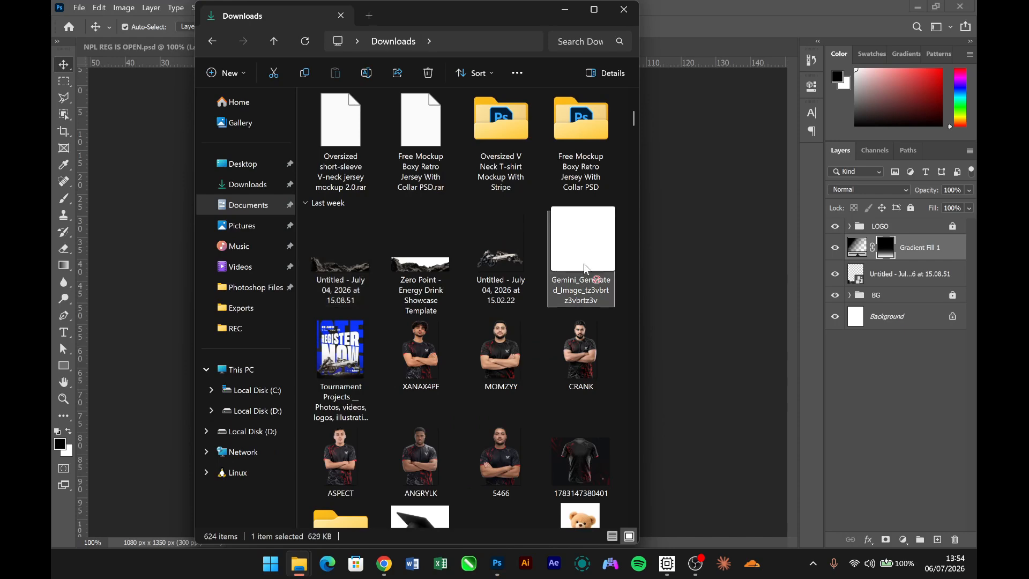
pyautogui.click(679, 287)
pyautogui.press('Return')
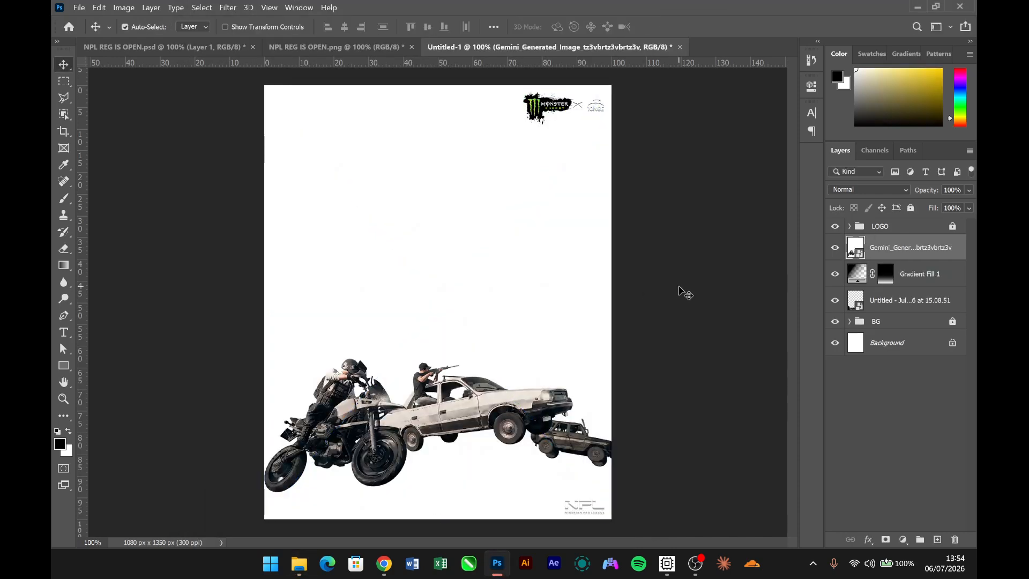
pyautogui.press('Delete')
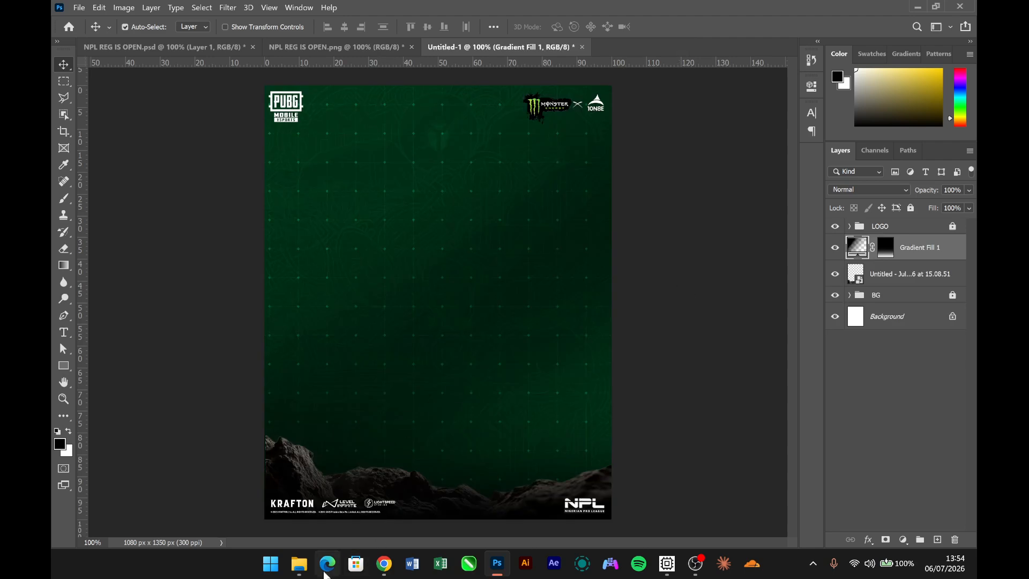
# - Place the transparent vehicles image "Untitled - July 04, 2026 at 15.02.22" from Downloads across the full poster, above the gradient fill
pyautogui.moveTo(300, 566)
pyautogui.click(345, 490)
pyautogui.click(497, 263)
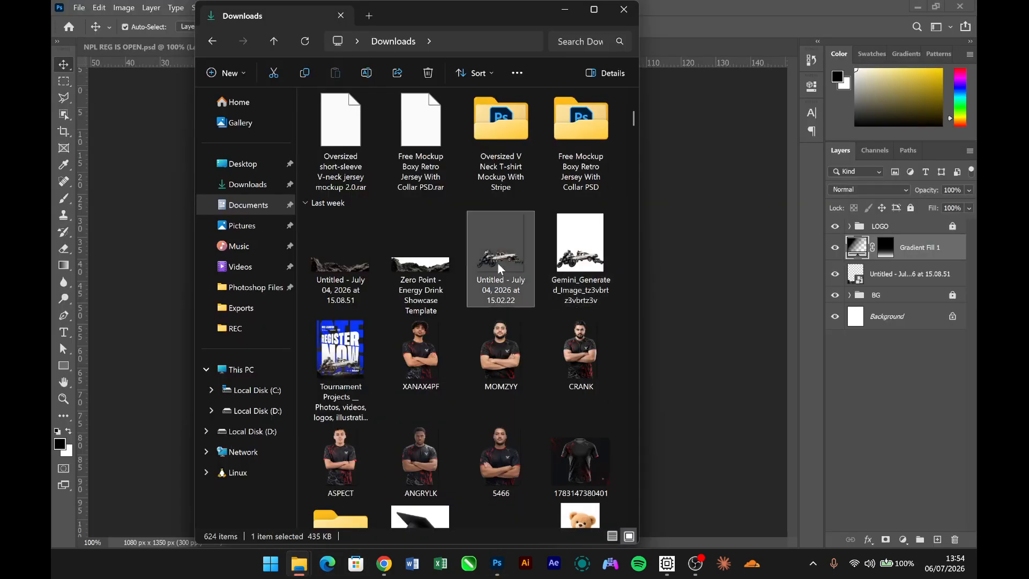
pyautogui.moveTo(721, 408); pyautogui.dragTo(730, 414)
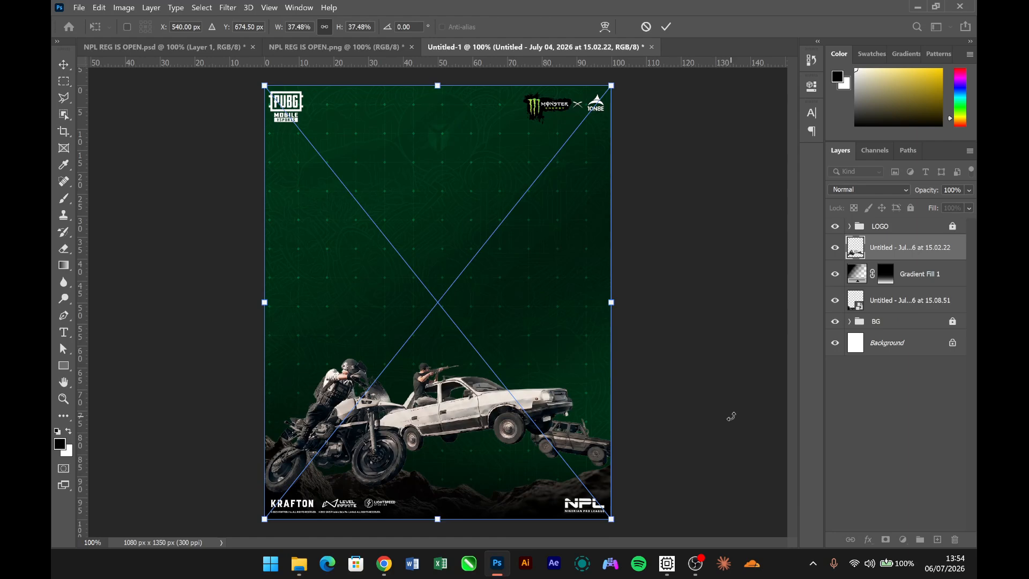
pyautogui.press('Return')
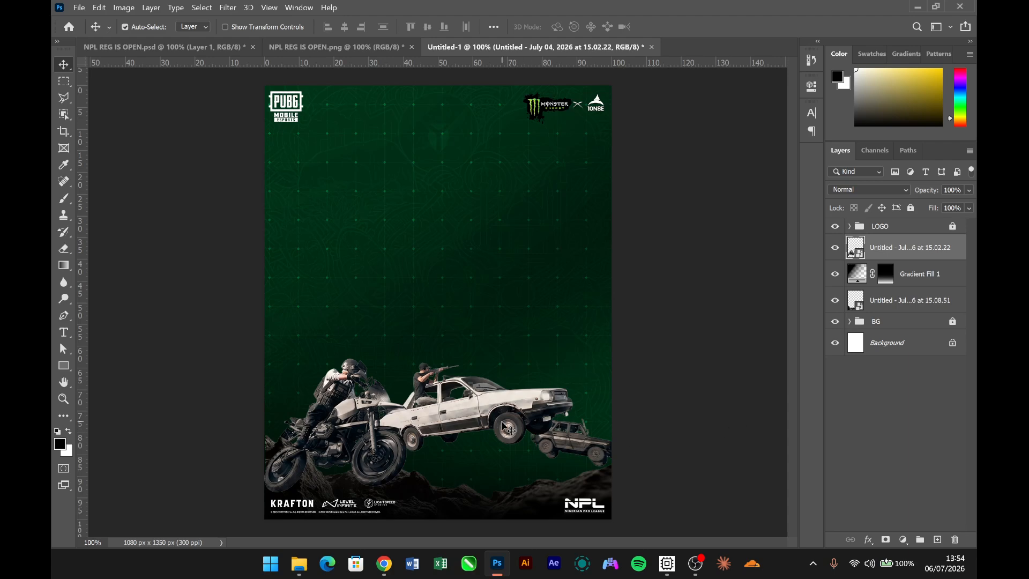
# - Raise the motorcycle-and-cars layer slightly so the vehicles sit a little higher over the rocks
pyautogui.moveTo(502, 420); pyautogui.dragTo(501, 417)
pyautogui.click(938, 310)
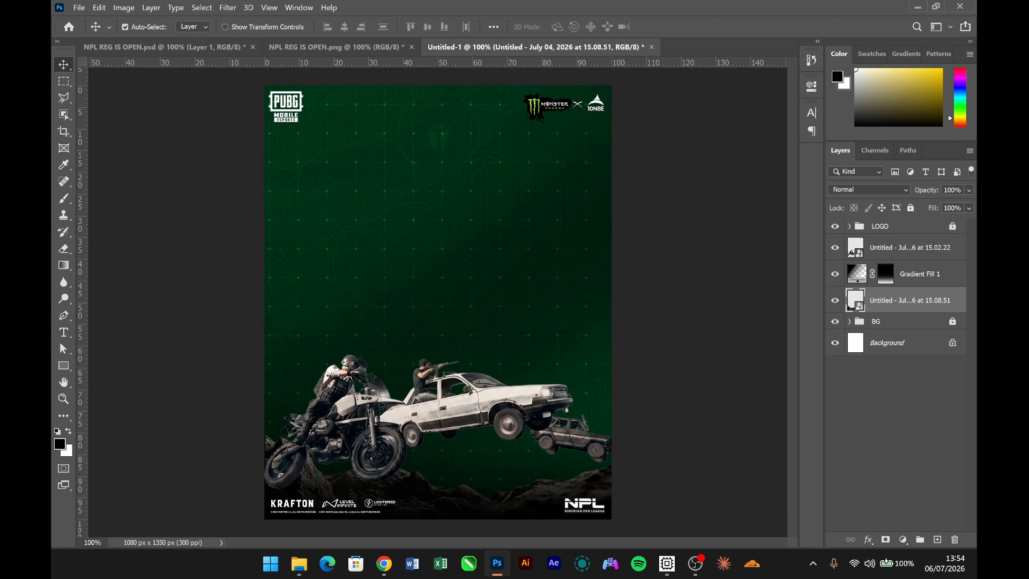
pyautogui.click(484, 407)
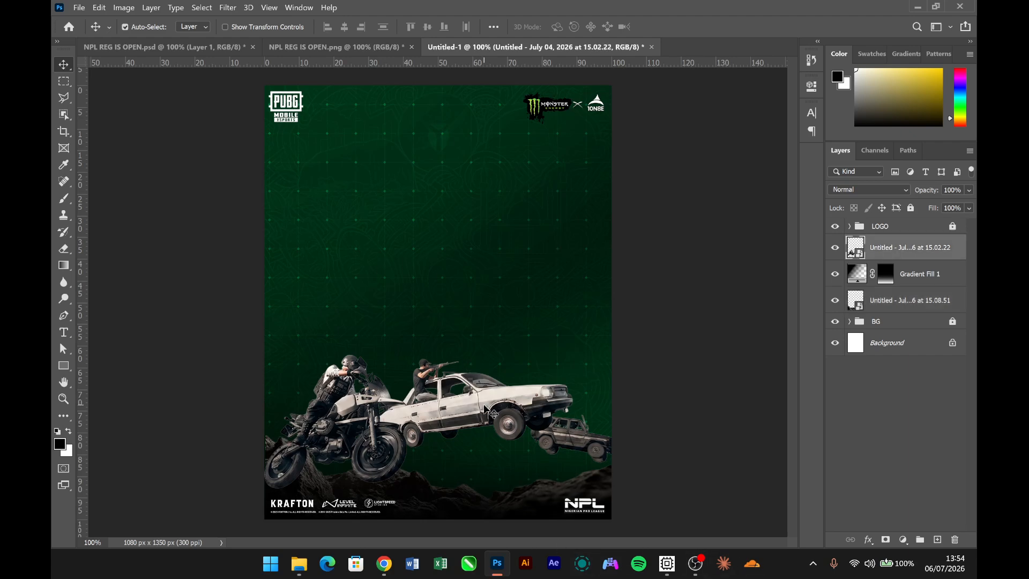
pyautogui.hotkey('shift', 'Up')
pyautogui.hotkey('shift', 'Up')
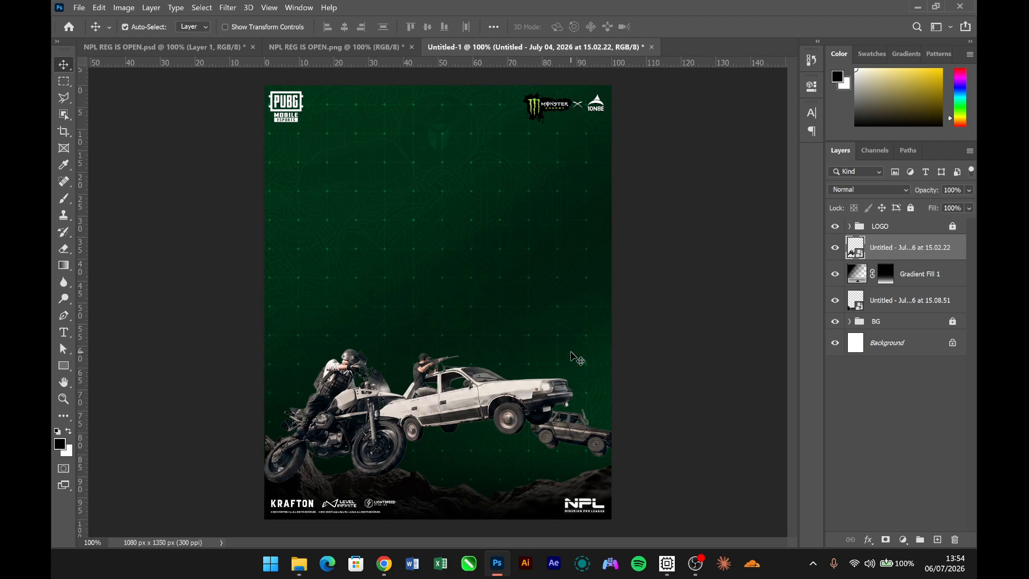
# - Add a Black & White adjustment with the Default preset, clipped to the motorcycle-and-cars layer
pyautogui.click(358, 48)
pyautogui.click(491, 48)
pyautogui.click(903, 539)
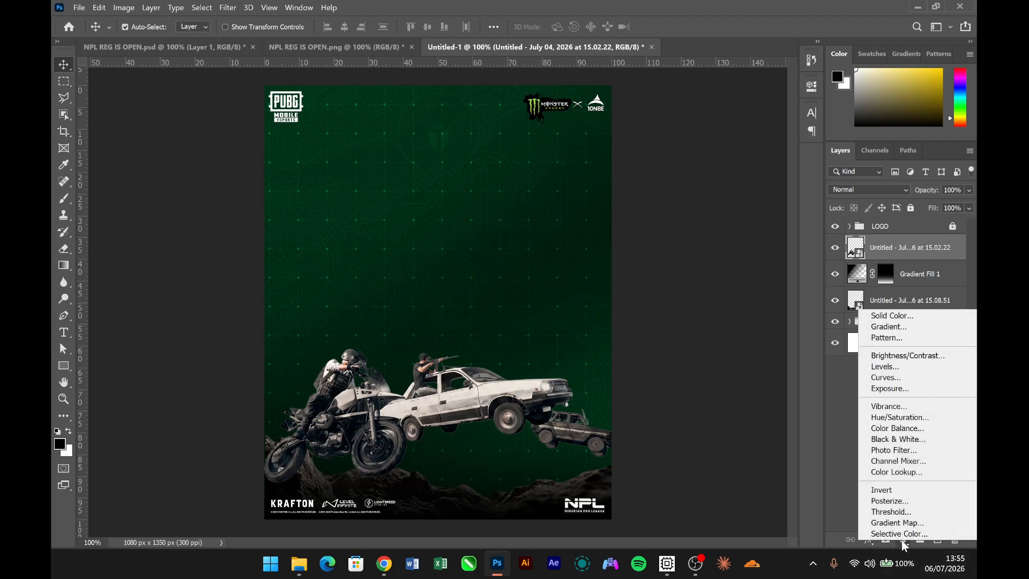
pyautogui.click(892, 440)
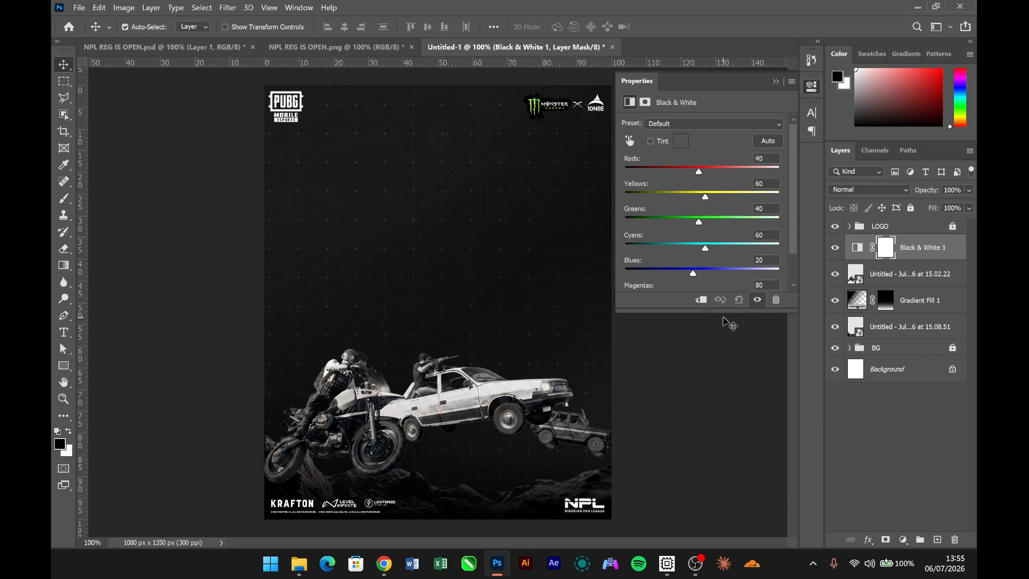
pyautogui.click(702, 300)
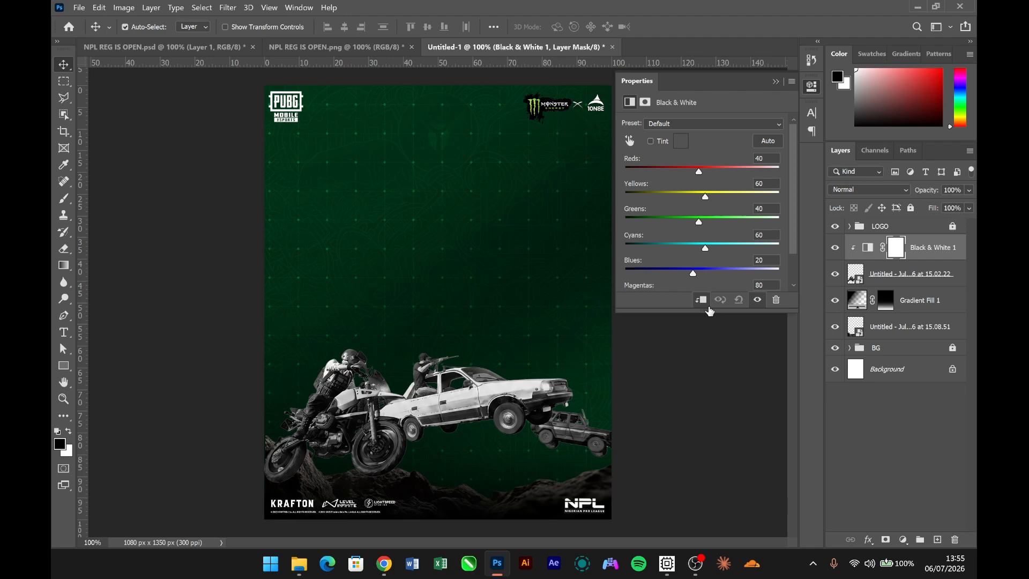
pyautogui.click(776, 82)
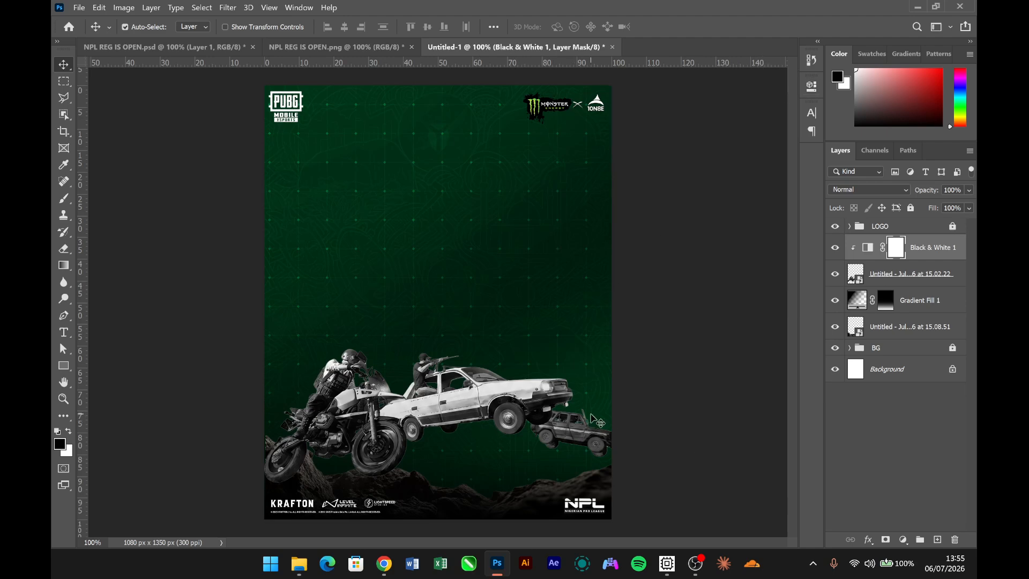
# - Group the vehicles layer with its Black & White adjustment and name the group PICTURE
pyautogui.keyDown('shift'); pyautogui.click(949, 283); pyautogui.keyUp('shift')
pyautogui.hotkey('ctrl', 'g')
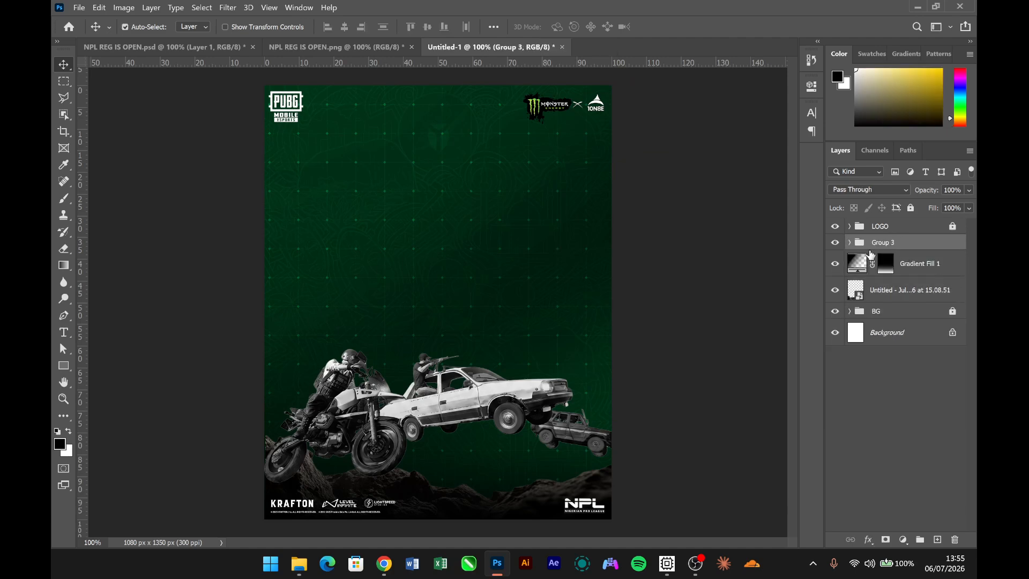
pyautogui.doubleClick(883, 244)
pyautogui.write('PICTURE')
pyautogui.press('Return')
pyautogui.click(604, 365)
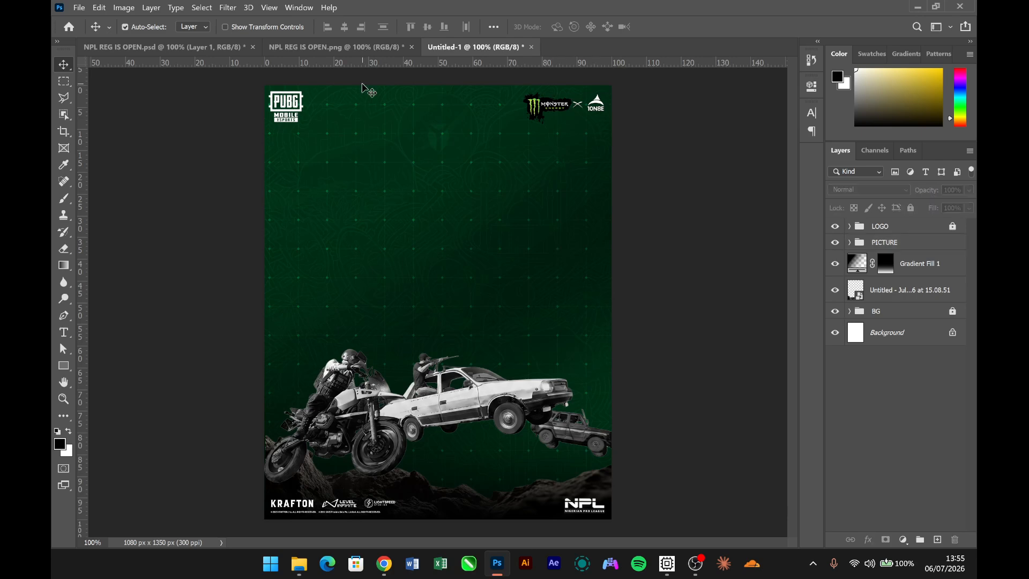
# - Following the finished poster, add the text "NIGERIAN PRO LEAGUE SEASON 9 PLAYOFFS" in Quedora Medium on the upper poster and scale it up to about 4.15 pt
pyautogui.click(370, 47)
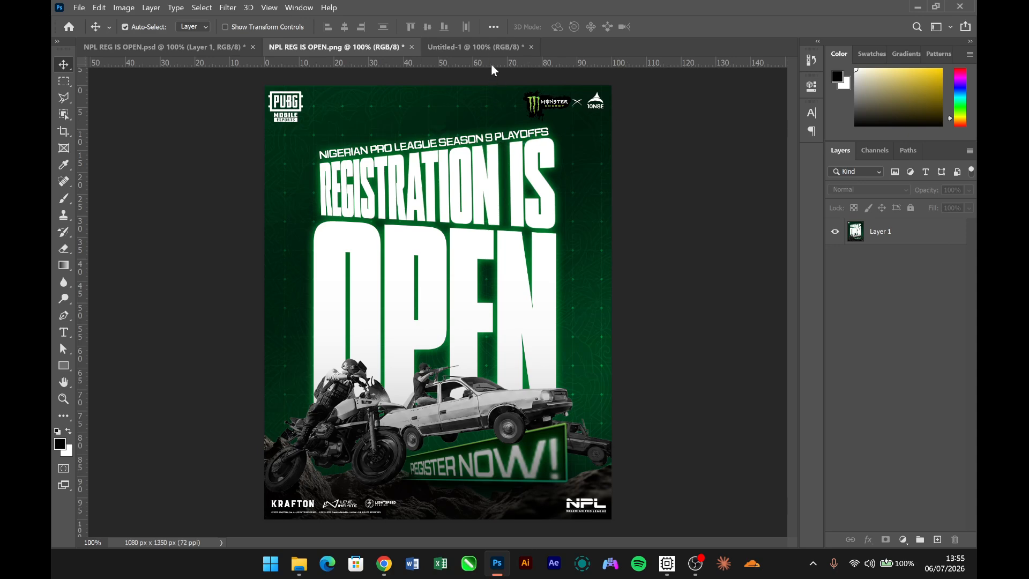
pyautogui.click(475, 47)
pyautogui.press('t')
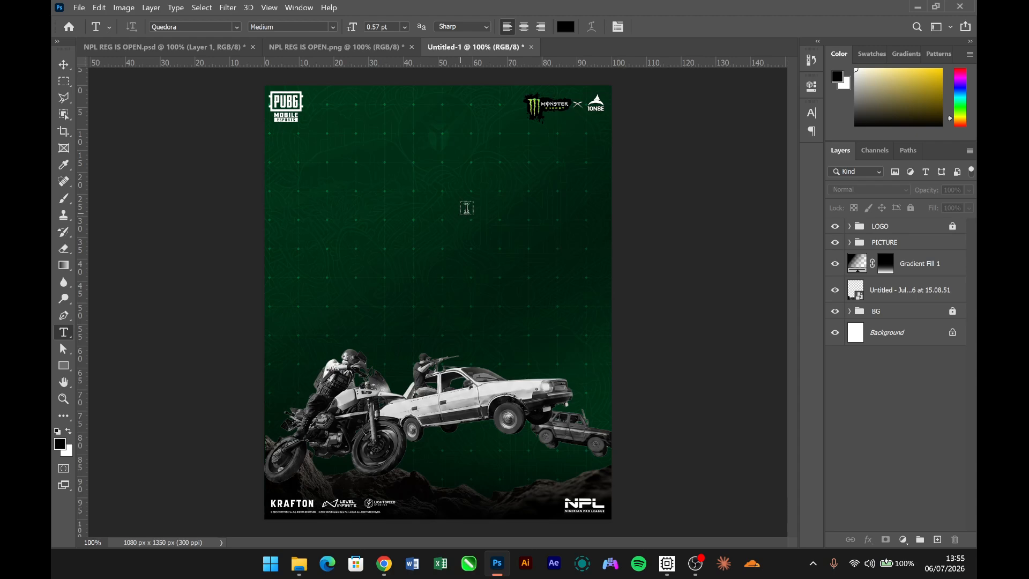
pyautogui.click(392, 181)
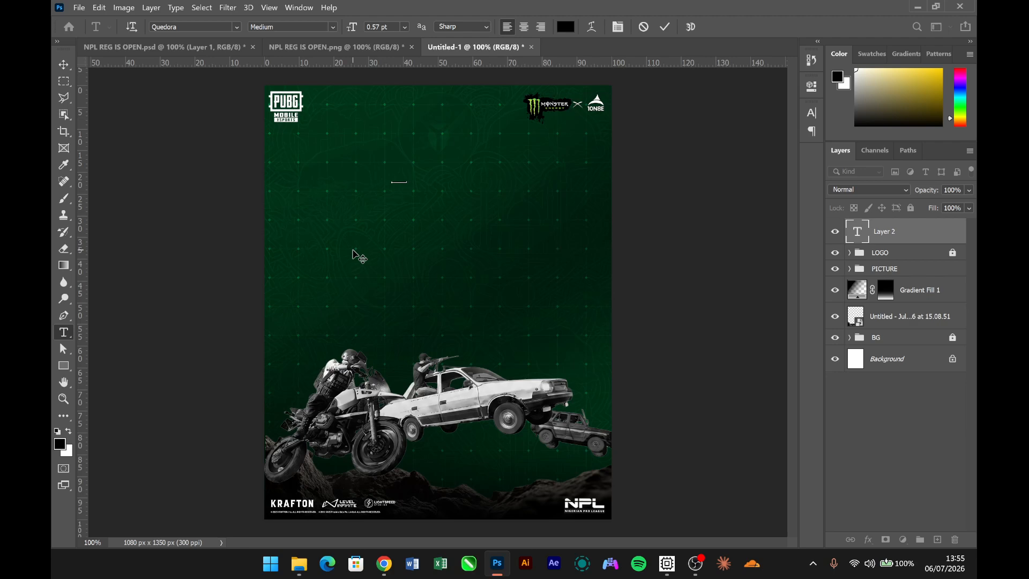
pyautogui.hotkey('ctrl', 'Return')
pyautogui.hotkey('ctrl', 't')
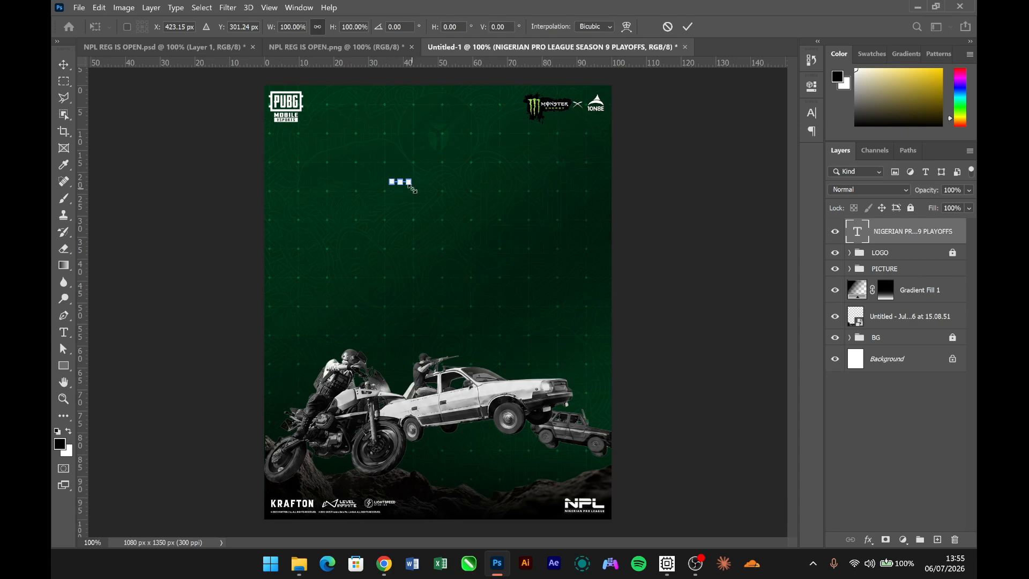
pyautogui.moveTo(412, 188); pyautogui.dragTo(511, 182)
pyautogui.press('Return')
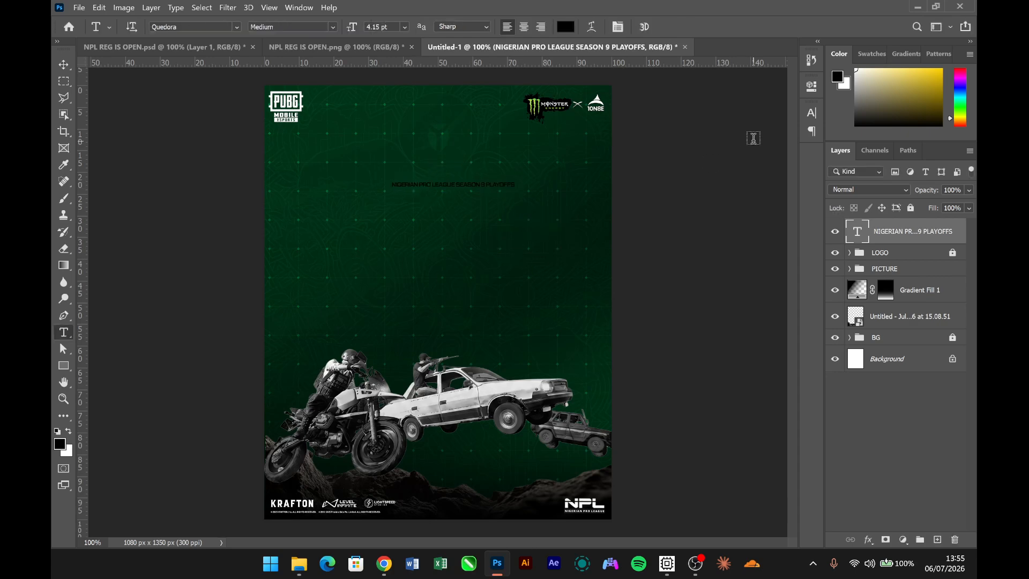
# - Change the playoffs line's text colour to white (ffffff), keeping the Medium weight
pyautogui.click(811, 112)
pyautogui.click(777, 191)
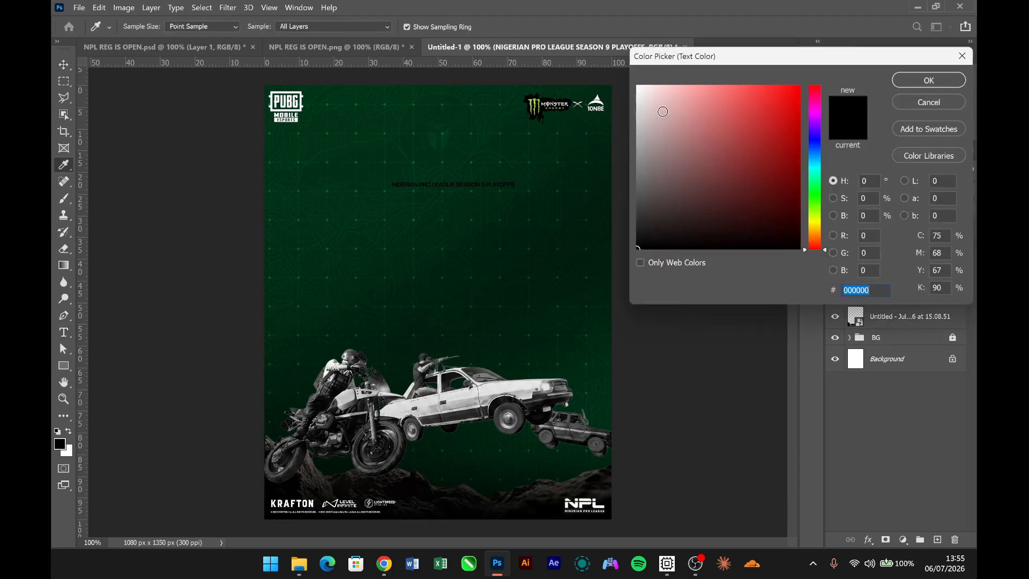
pyautogui.moveTo(663, 111); pyautogui.dragTo(638, 86)
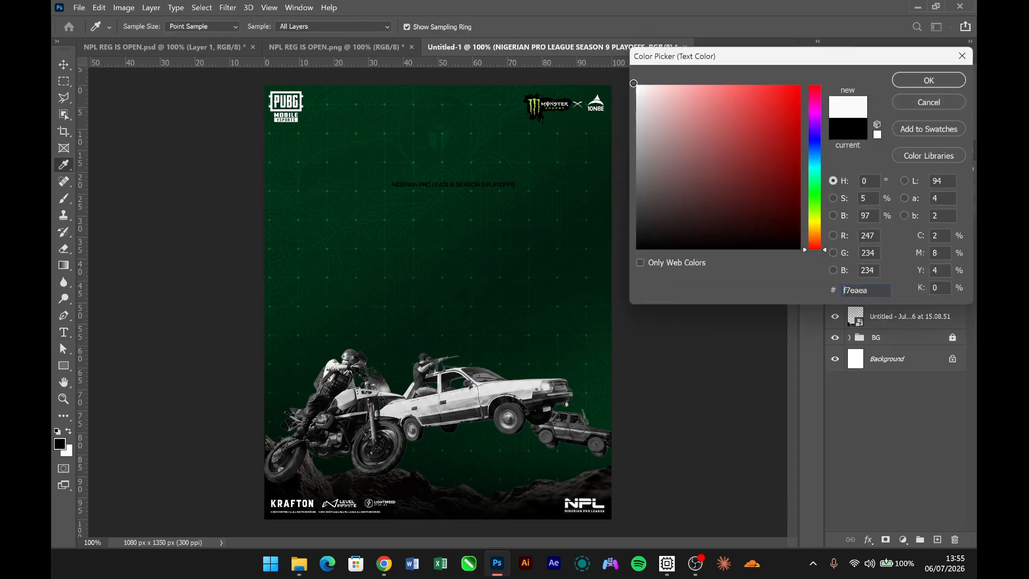
pyautogui.click(894, 85)
pyautogui.click(58, 67)
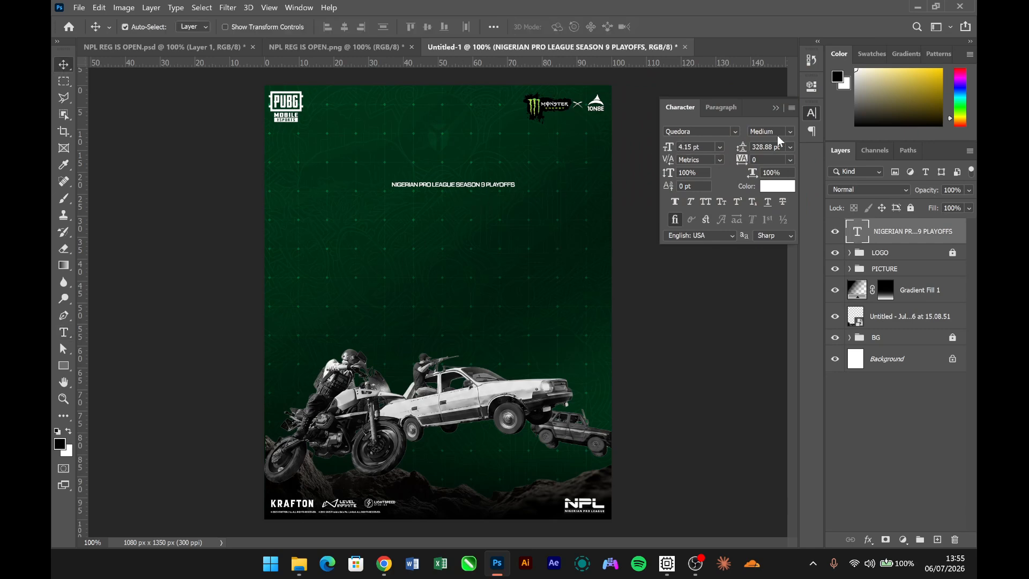
pyautogui.click(792, 136)
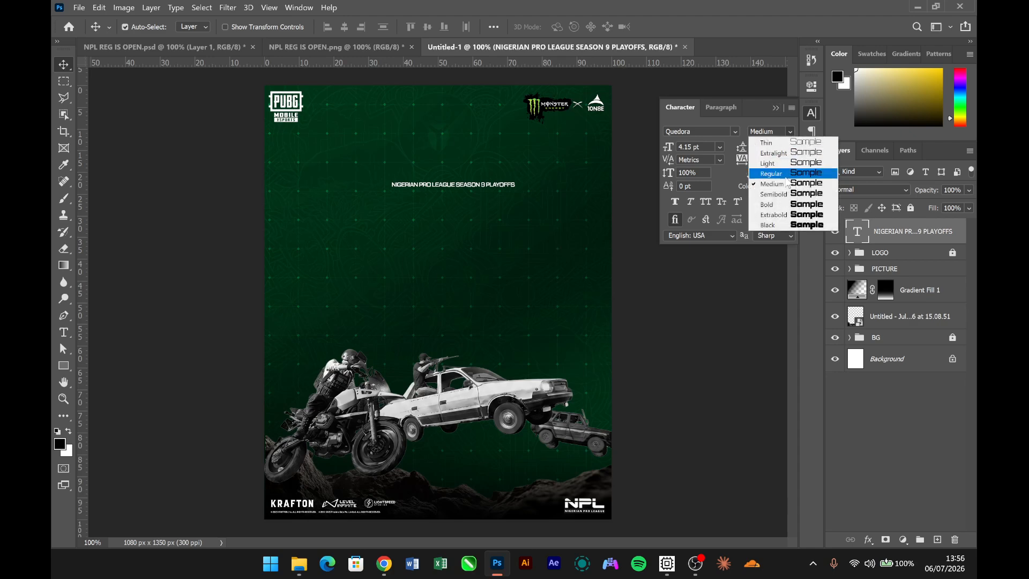
pyautogui.click(774, 164)
pyautogui.click(777, 109)
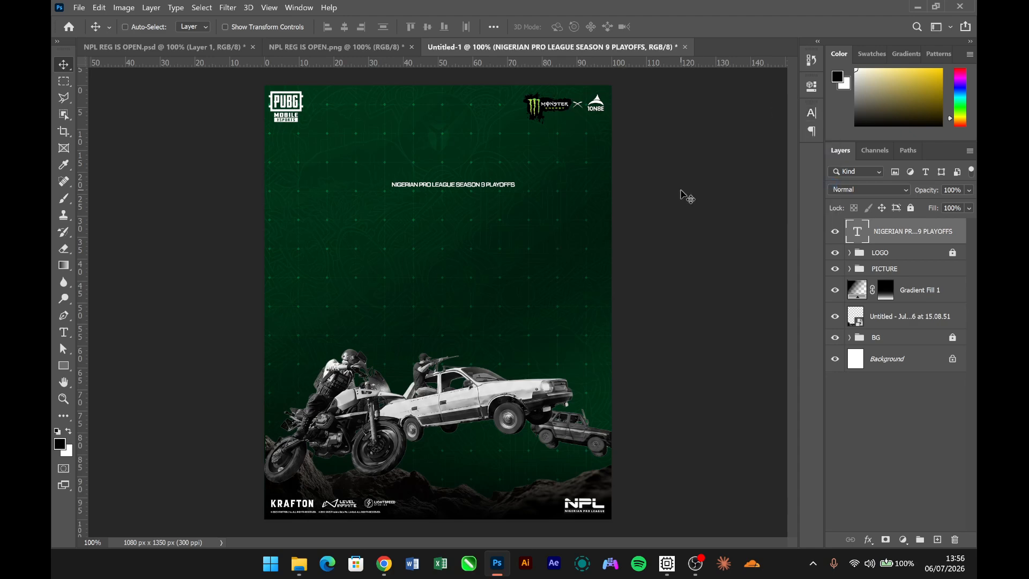
# - Enlarge the playoffs line to about 6.54 pt and centre it horizontally on the canvas
pyautogui.hotkey('ctrl', 't')
pyautogui.moveTo(519, 185); pyautogui.dragTo(588, 188)
pyautogui.press('Return')
pyautogui.hotkey('ctrl', 'a')
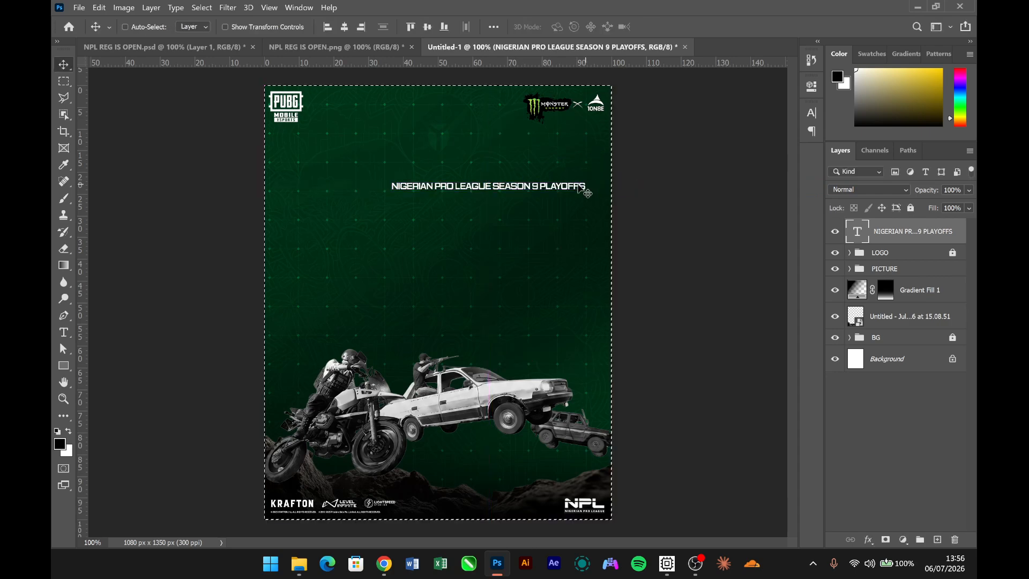
pyautogui.click(346, 26)
pyautogui.hotkey('ctrl', 'd')
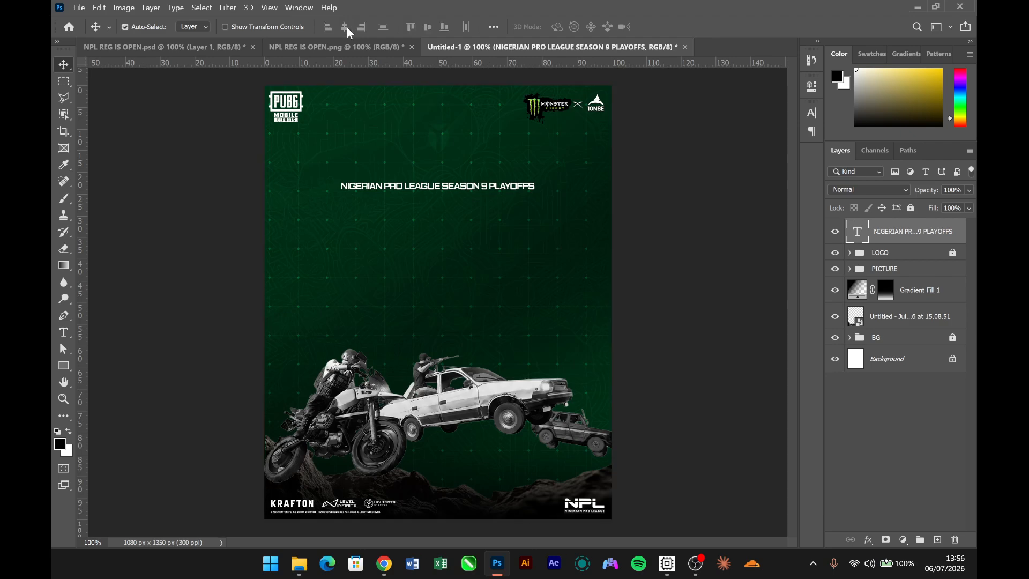
# - Raise the playoffs line to just below the top logos and compare its placement with the finished poster
pyautogui.hotkey('shift', 'Up')
pyautogui.hotkey('shift', 'Up')
pyautogui.hotkey('shift', 'Up')
pyautogui.hotkey('shift', 'Up')
pyautogui.hotkey('shift', 'Up')
pyautogui.hotkey('shift', 'Up')
pyautogui.hotkey('shift', 'Up')
pyautogui.hotkey('shift', 'Up')
pyautogui.hotkey('shift', 'Up')
pyautogui.hotkey('shift', 'Up')
pyautogui.hotkey('shift', 'Up')
pyautogui.hotkey('shift', 'Up')
pyautogui.hotkey('shift', 'Up')
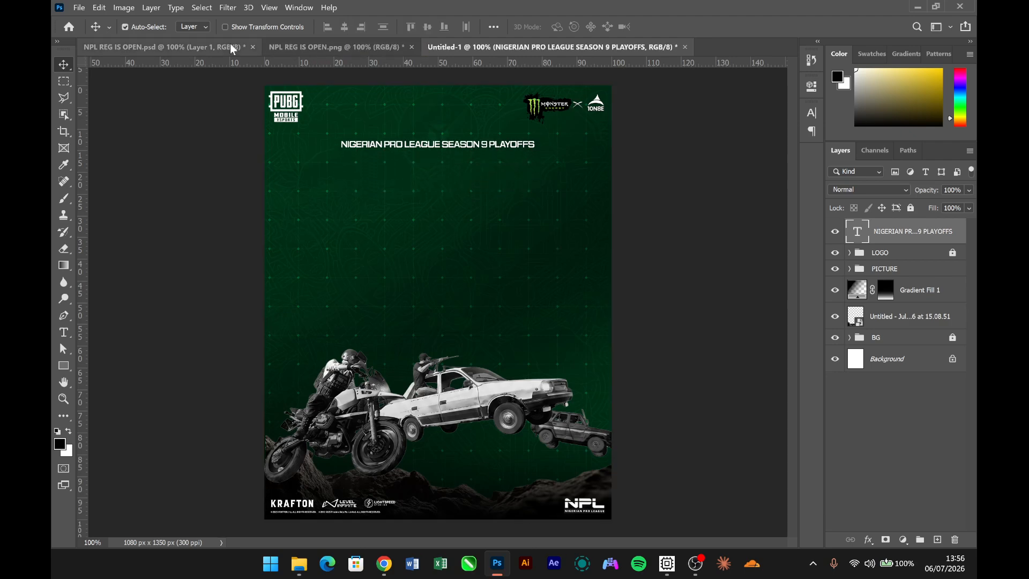
pyautogui.click(291, 46)
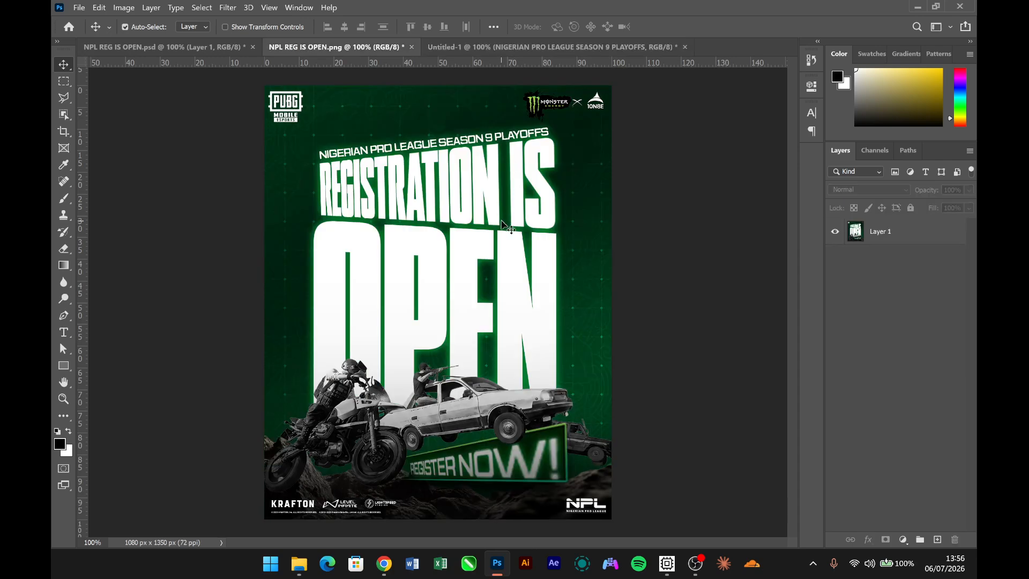
pyautogui.click(510, 47)
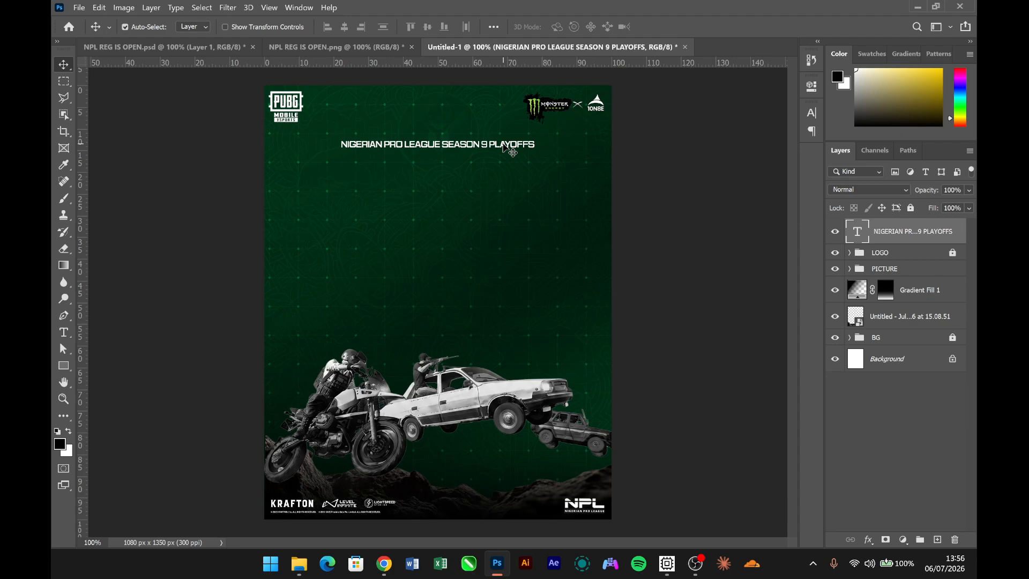
# - Duplicate the playoffs line just beneath itself and change the copy's text to "REGISTRATION IS"
pyautogui.hotkey('ctrl', 'j')
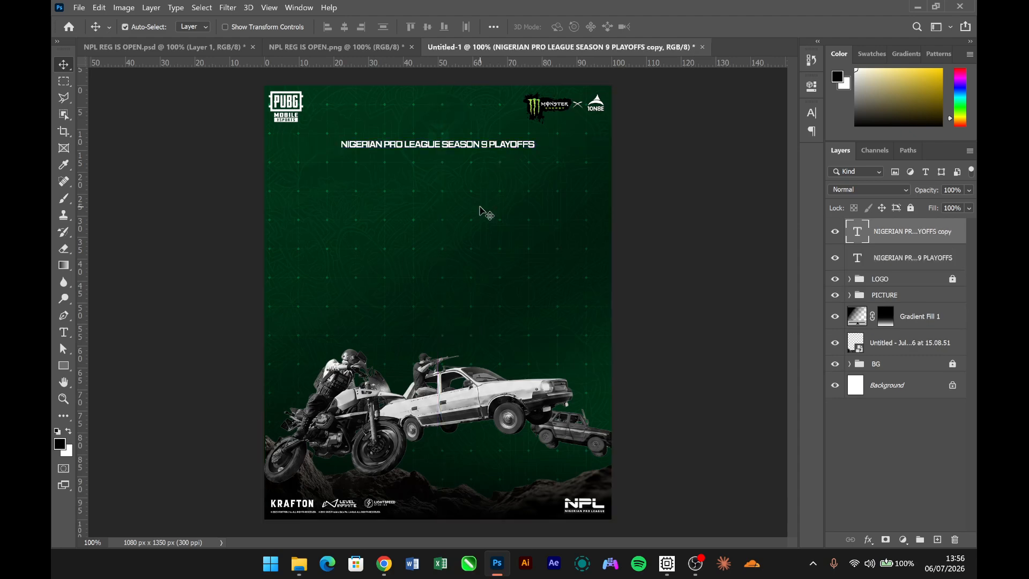
pyautogui.hotkey('shift', 'Down')
pyautogui.hotkey('shift', 'Down')
pyautogui.hotkey('shift', 'Down')
pyautogui.hotkey('shift', 'Down')
pyautogui.hotkey('shift', 'Down')
pyautogui.hotkey('shift', 'Down')
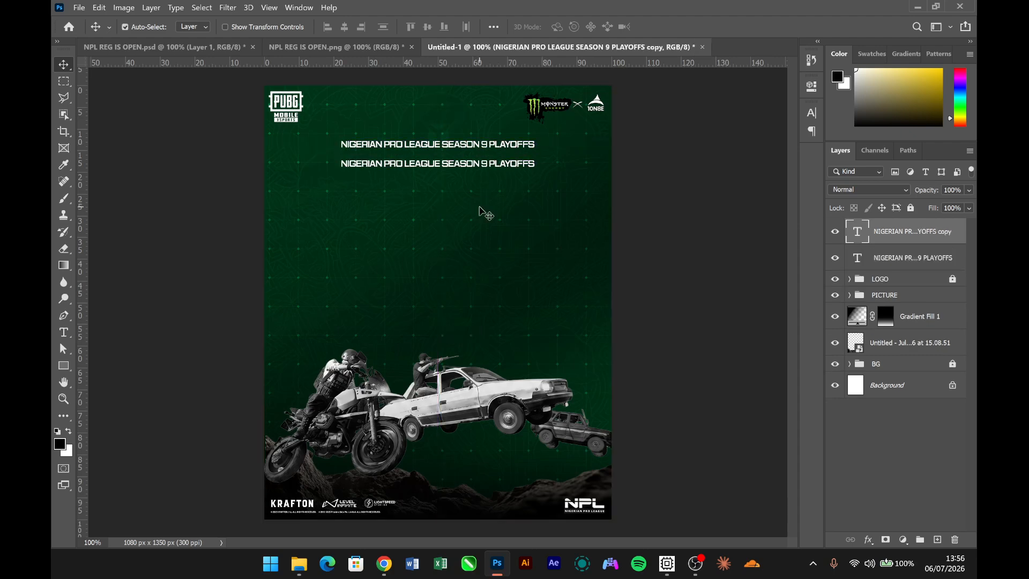
pyautogui.doubleClick(428, 166)
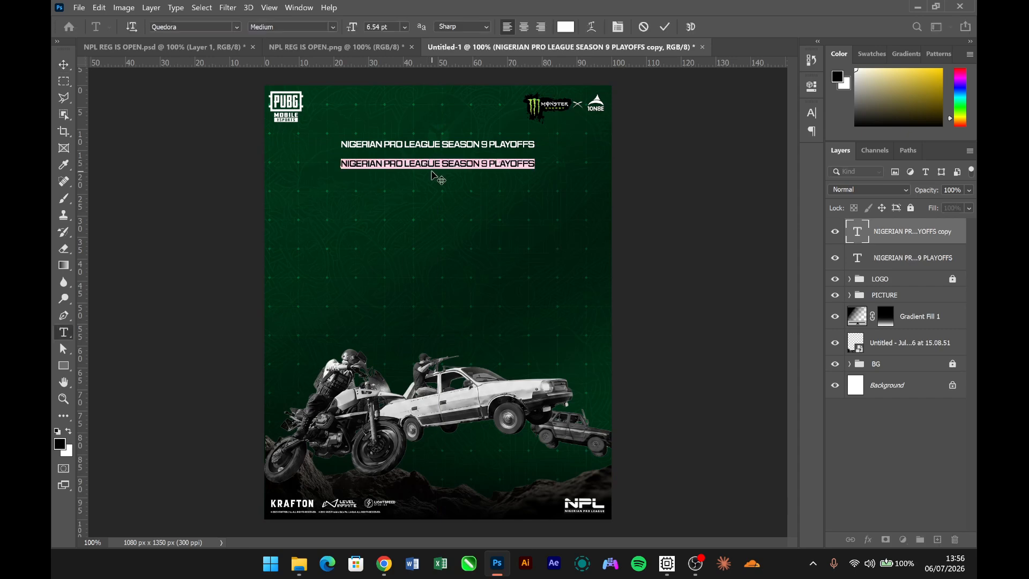
pyautogui.write('REGISTRATION IS')
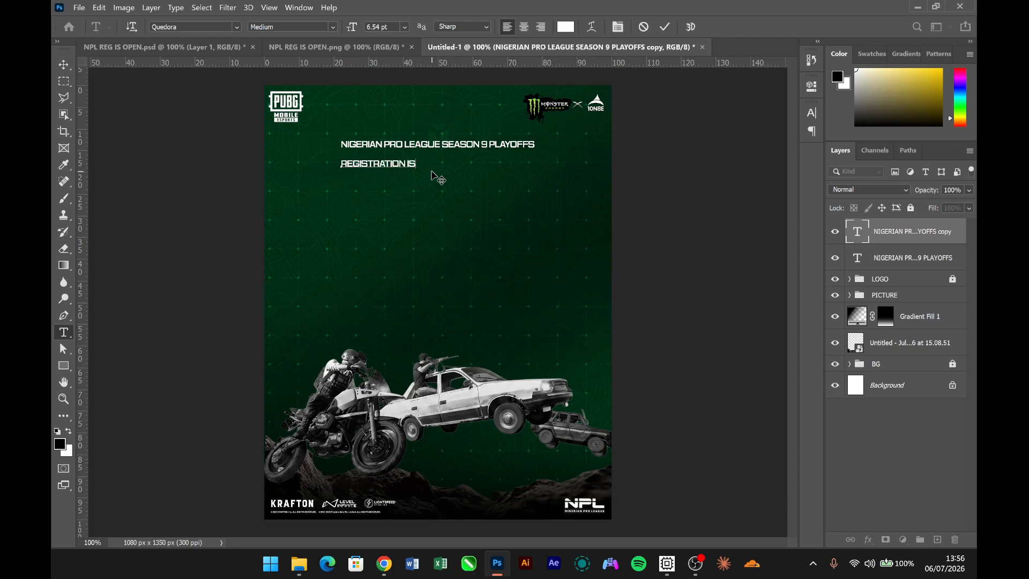
pyautogui.hotkey('ctrl', 'Return')
pyautogui.press('v')
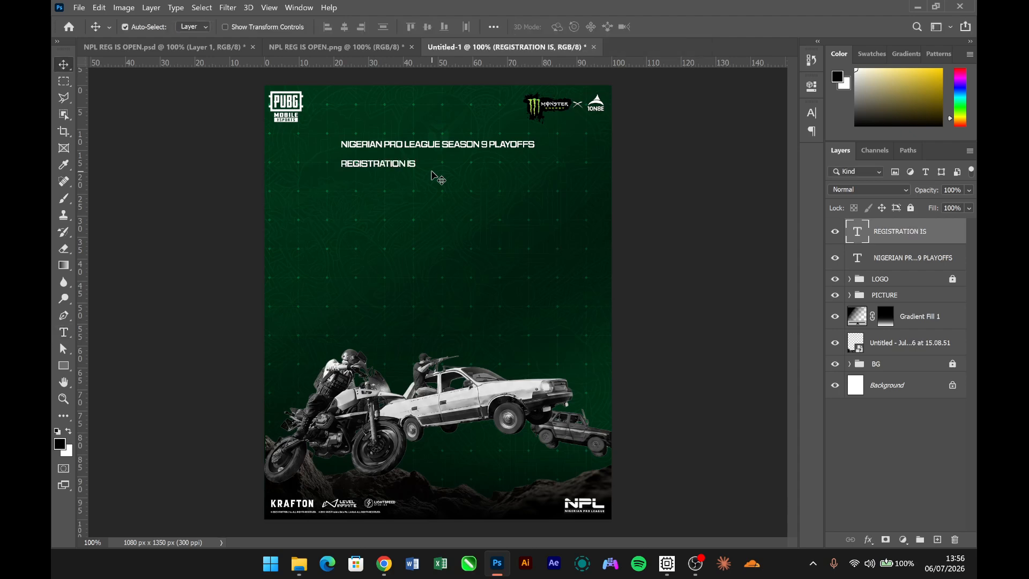
# - Change the font of "REGISTRATION IS" to AgencyFB Black Comp Regular
pyautogui.click(818, 120)
pyautogui.click(719, 129)
pyautogui.write('AGENCY')
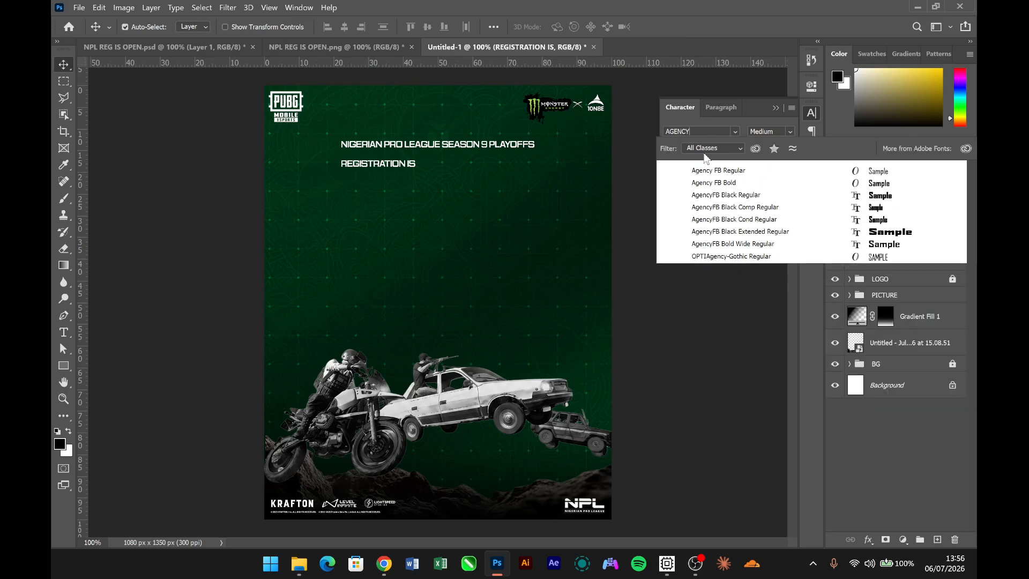
pyautogui.click(716, 212)
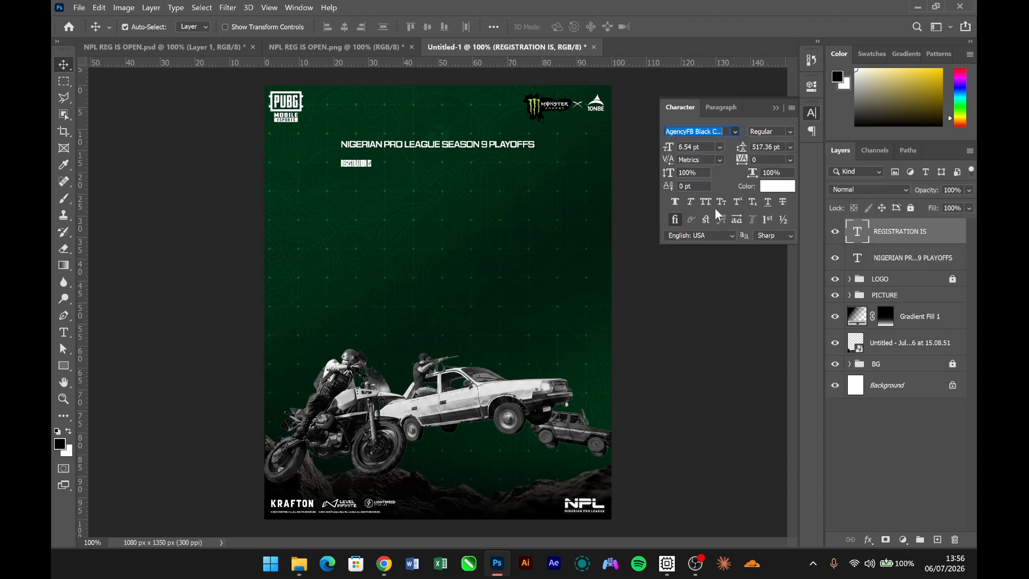
pyautogui.click(776, 108)
# - Scale "REGISTRATION IS" to about 734% and position it centred directly beneath the playoffs line
pyautogui.hotkey('ctrl', 't')
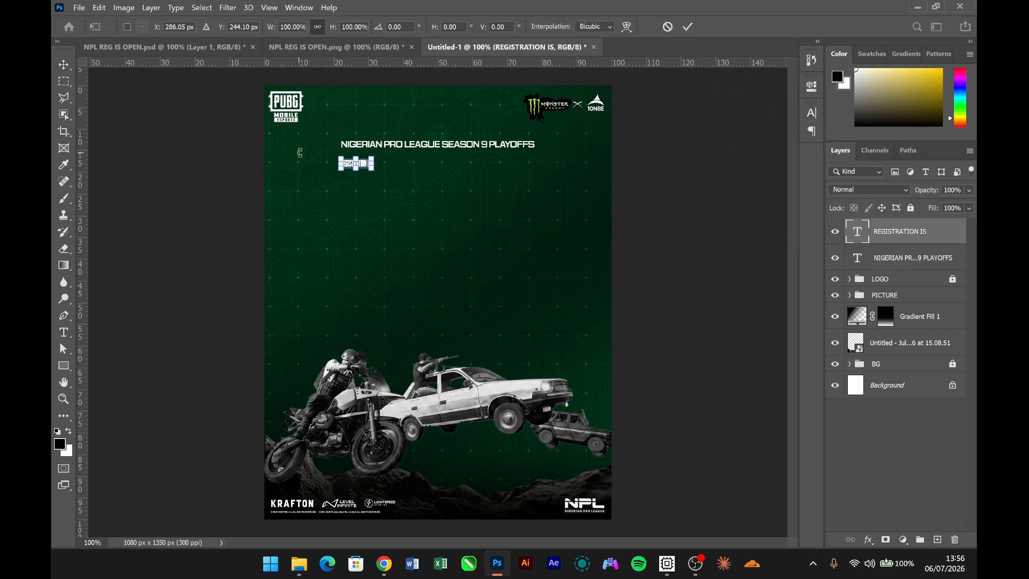
pyautogui.moveTo(374, 165); pyautogui.dragTo(587, 167)
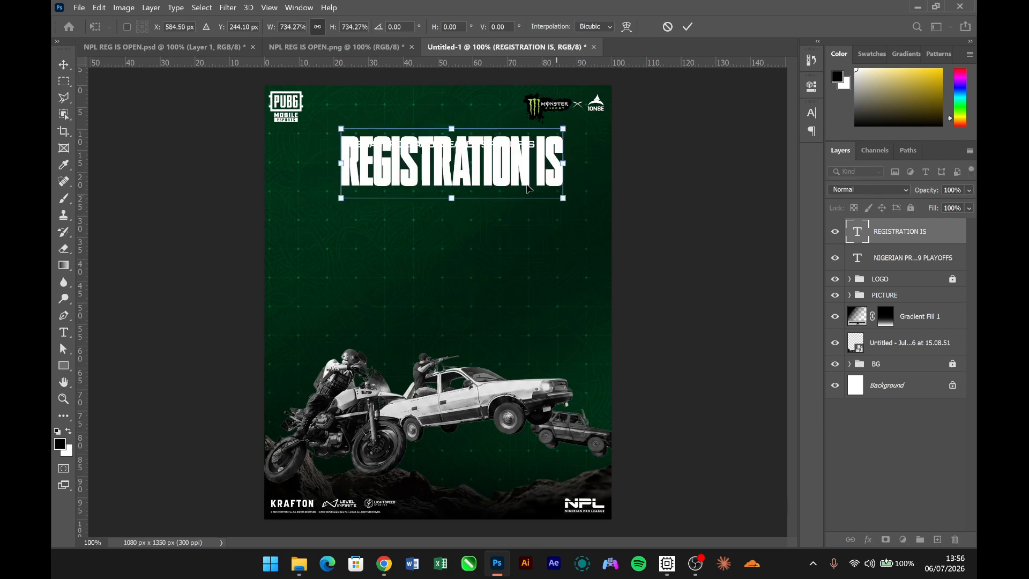
pyautogui.moveTo(523, 180); pyautogui.dragTo(504, 197)
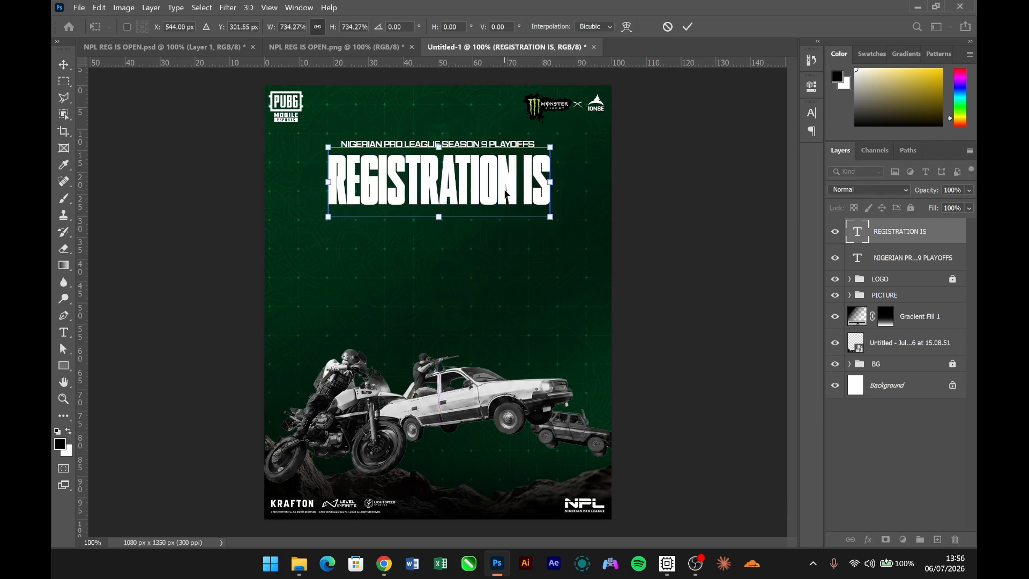
pyautogui.press('Return')
pyautogui.press('Left')
pyautogui.press('Left')
pyautogui.press('Left')
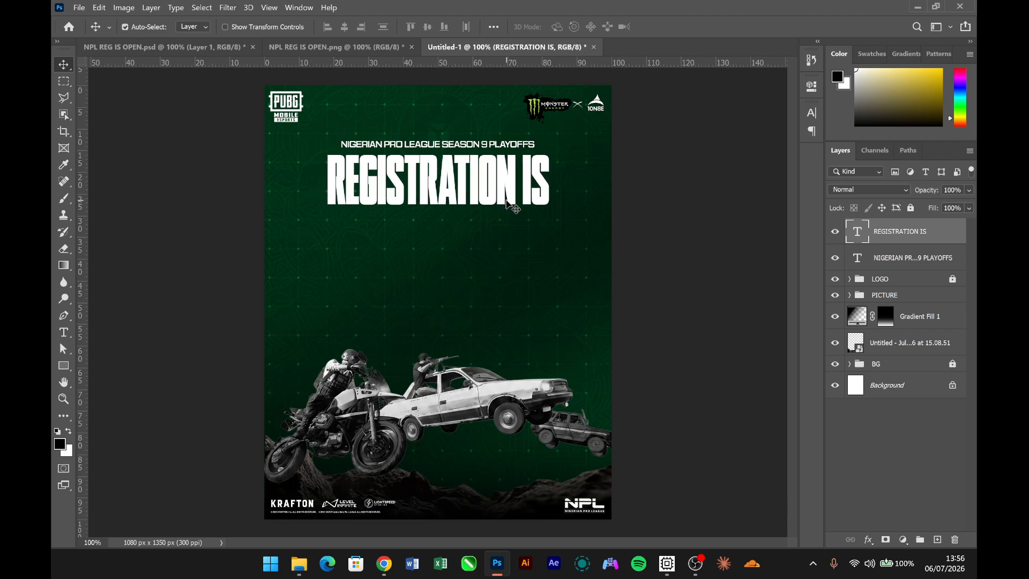
pyautogui.press('Up')
pyautogui.press('Up')
pyautogui.press('Up')
pyautogui.press('Up')
pyautogui.press('Up')
pyautogui.press('Up')
pyautogui.press('Up')
pyautogui.press('Up')
pyautogui.press('Up')
pyautogui.press('Up')
# - Duplicate "REGISTRATION IS" below the original and change the copy's text to "OPEN"
pyautogui.press('ctrl')
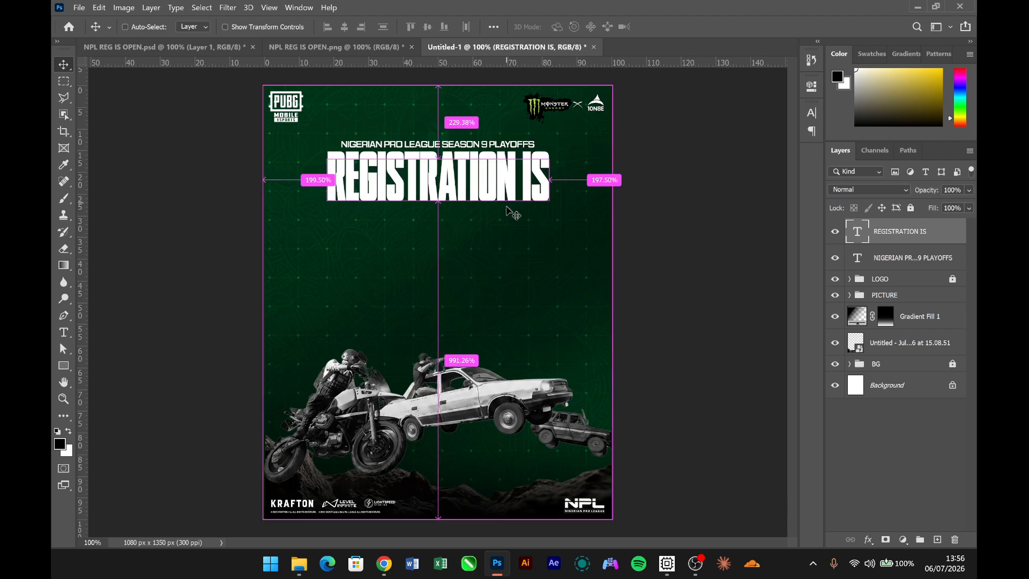
pyautogui.moveTo(504, 222); pyautogui.dragTo(495, 295)
pyautogui.doubleClick(493, 234)
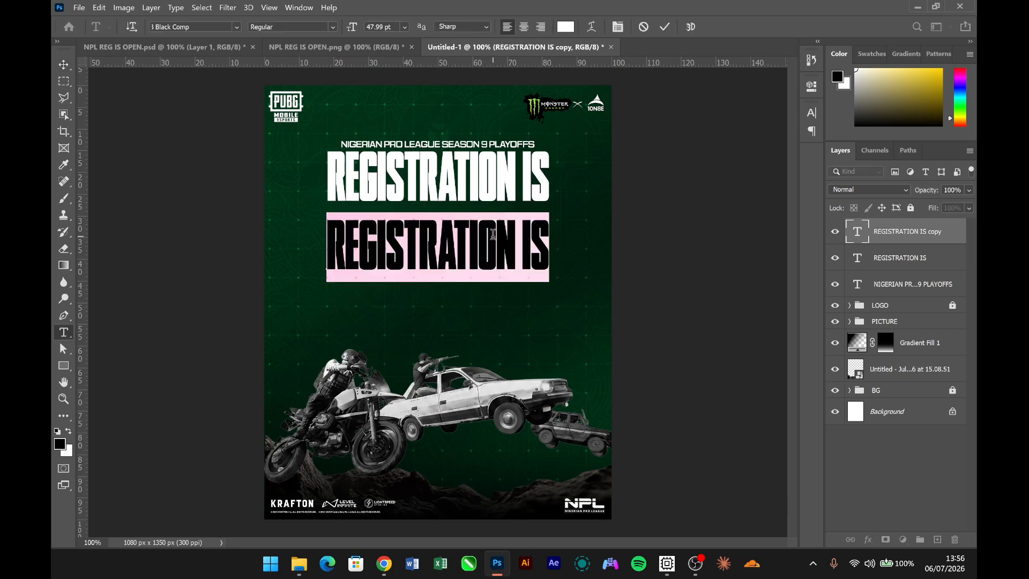
pyautogui.write('OPEN')
pyautogui.hotkey('ctrl', 'Return')
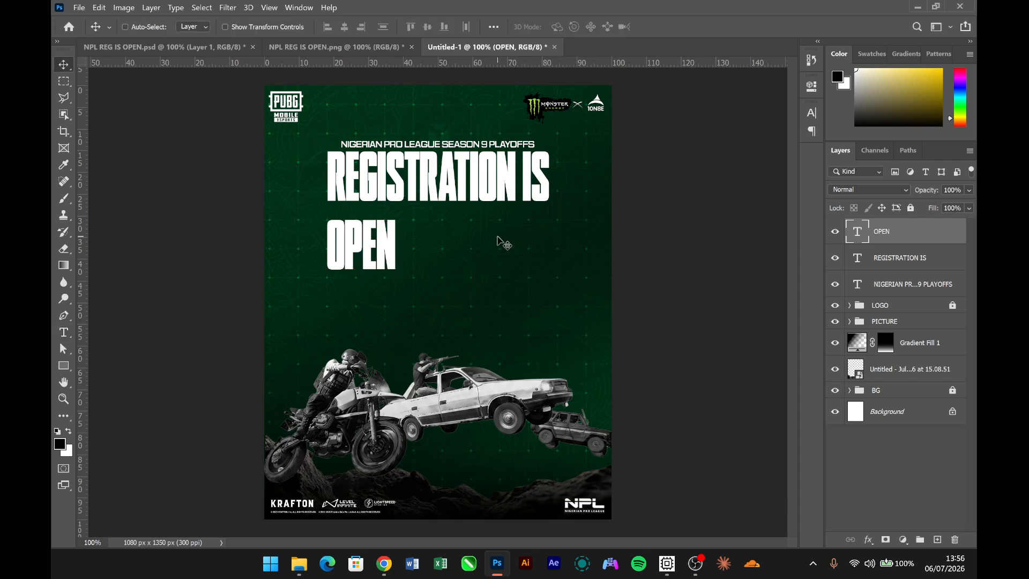
# - Enlarge "OPEN" to about 350% and place it under "REGISTRATION IS", slightly wider than that line and reaching down over the vehicles
pyautogui.hotkey('ctrl', 't')
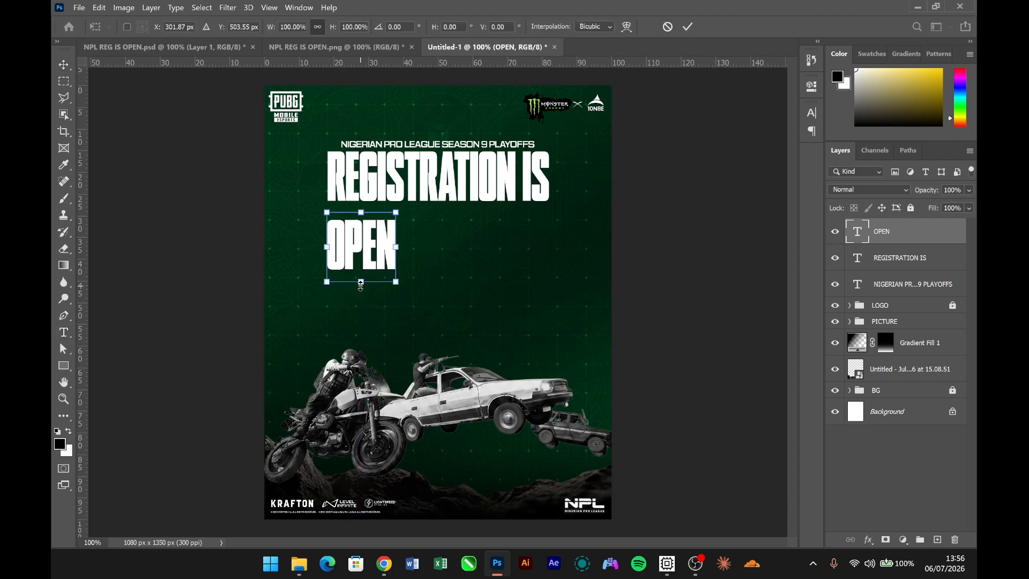
pyautogui.moveTo(361, 284); pyautogui.dragTo(361, 452)
pyautogui.moveTo(381, 364); pyautogui.dragTo(457, 338)
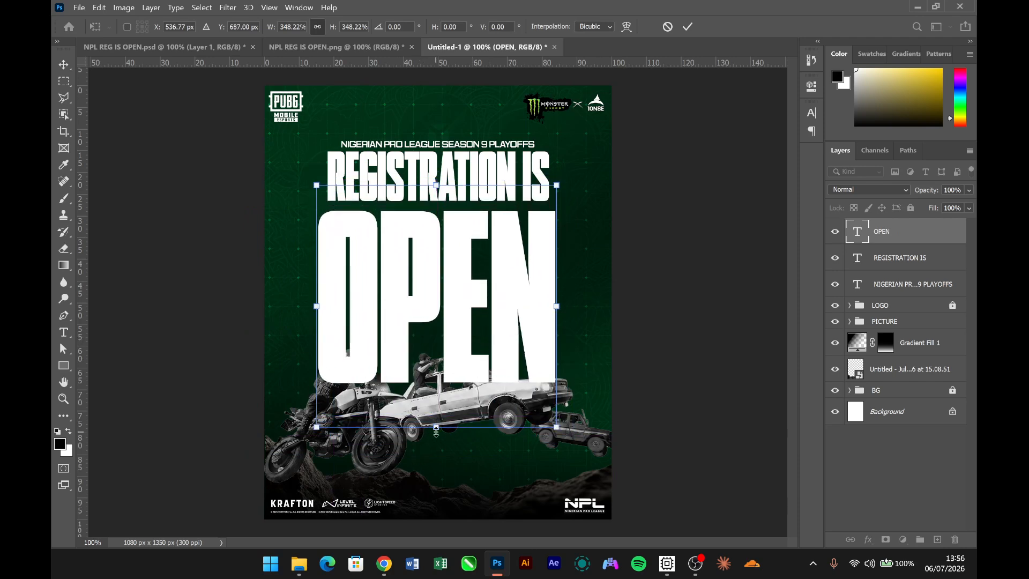
pyautogui.moveTo(435, 428); pyautogui.dragTo(436, 434)
pyautogui.press('Return')
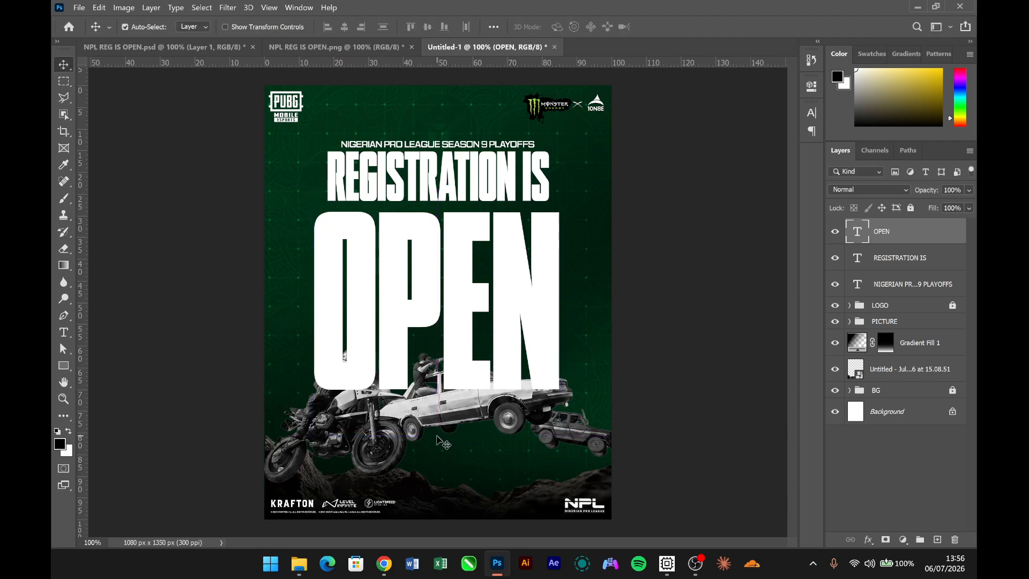
# - Scale "REGISTRATION IS" and the playoffs line together to about 113%, matching the width of "OPEN", and move them down close above it
pyautogui.click(449, 199)
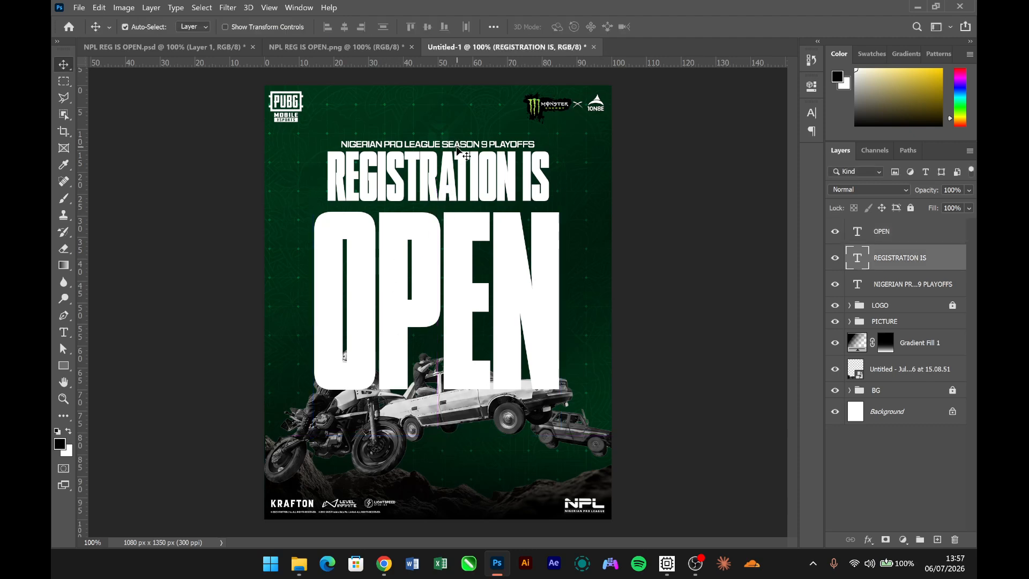
pyautogui.keyDown('shift'); pyautogui.click(459, 148); pyautogui.keyUp('shift')
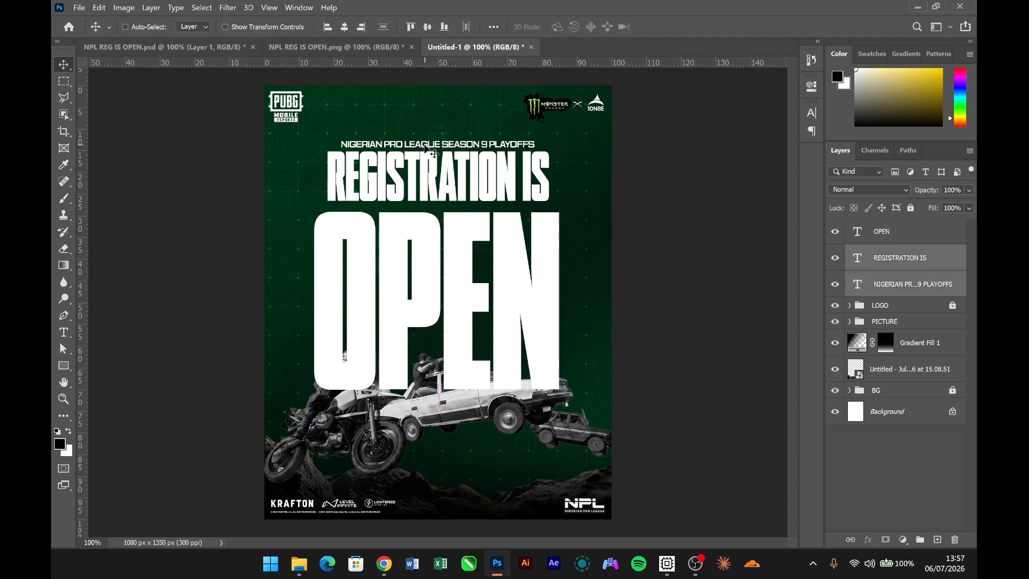
pyautogui.hotkey('ctrl', 't')
pyautogui.moveTo(435, 138); pyautogui.dragTo(434, 128)
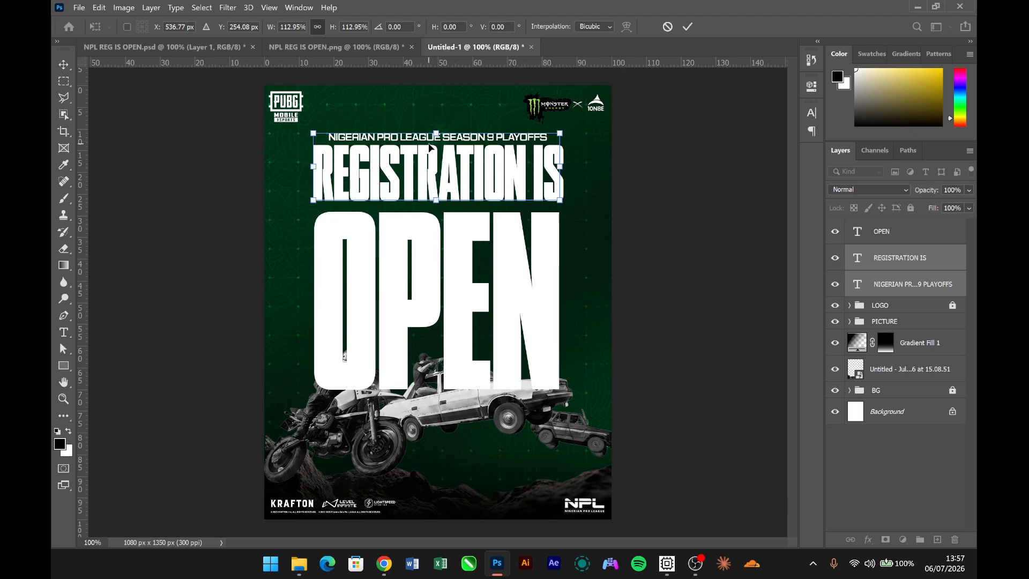
pyautogui.press('Return')
pyautogui.hotkey('shift', 'Down')
pyautogui.hotkey('shift', 'Down')
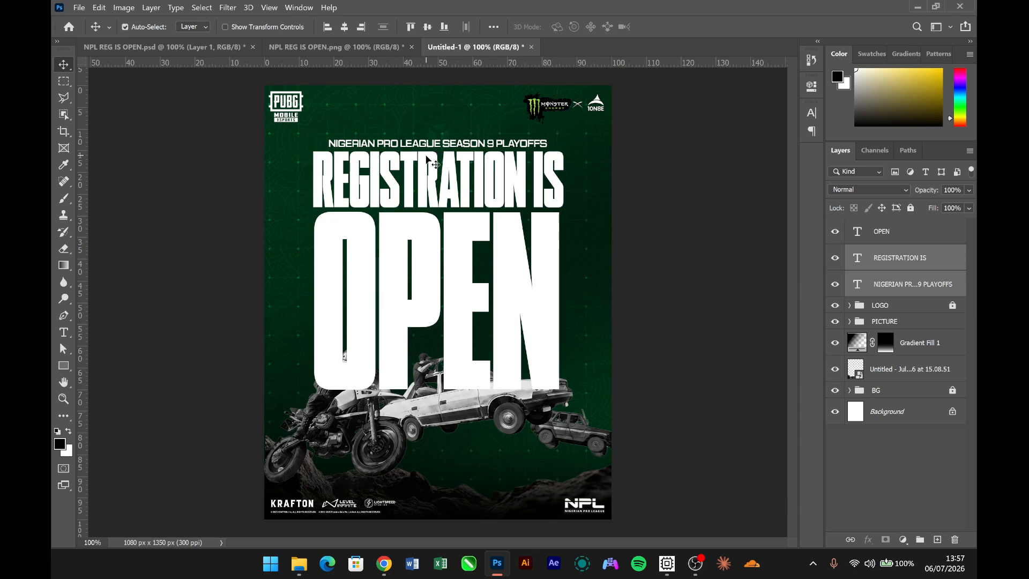
# - Group the three headline text layers and name the group TEXT
pyautogui.keyDown('ctrl'); pyautogui.click(897, 230); pyautogui.keyUp('ctrl')
pyautogui.hotkey('ctrl', 'g')
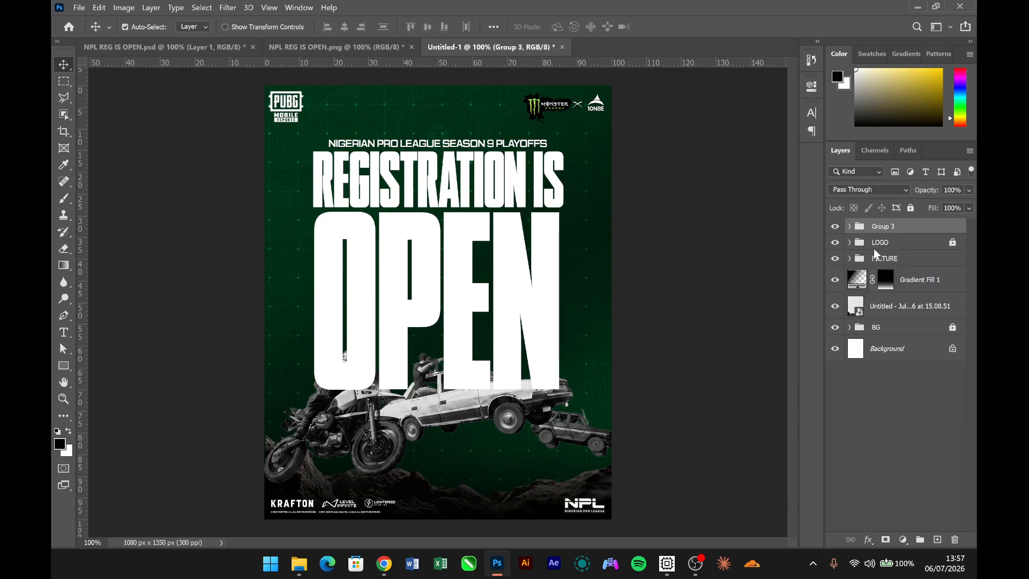
pyautogui.doubleClick(884, 228)
pyautogui.write('TEXT')
pyautogui.press('Return')
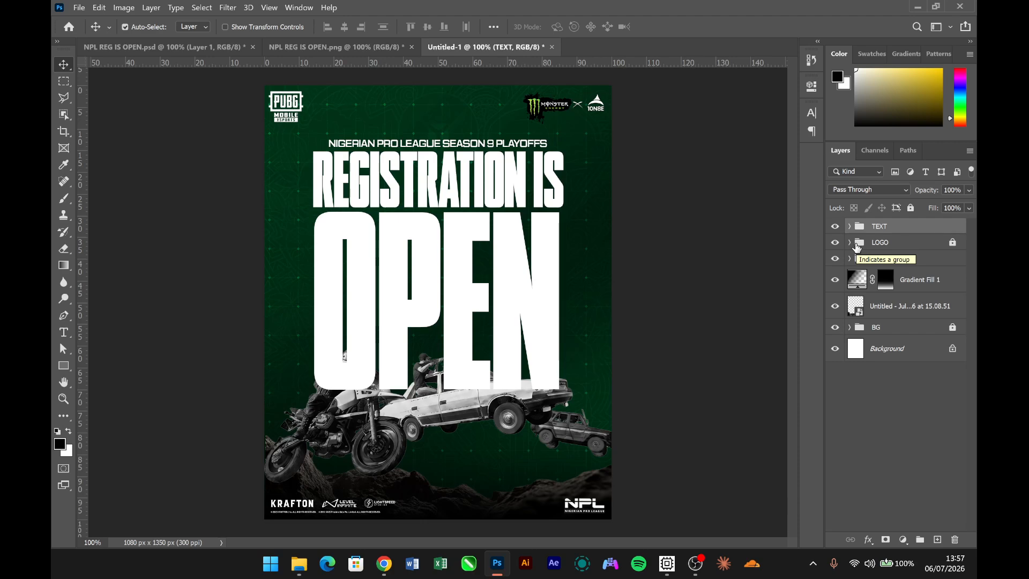
# - Check the reference poster, place the TEXT group beneath the PICTURE group in Untitled-1, and nudge the headline down behind the vehicles
pyautogui.click(311, 47)
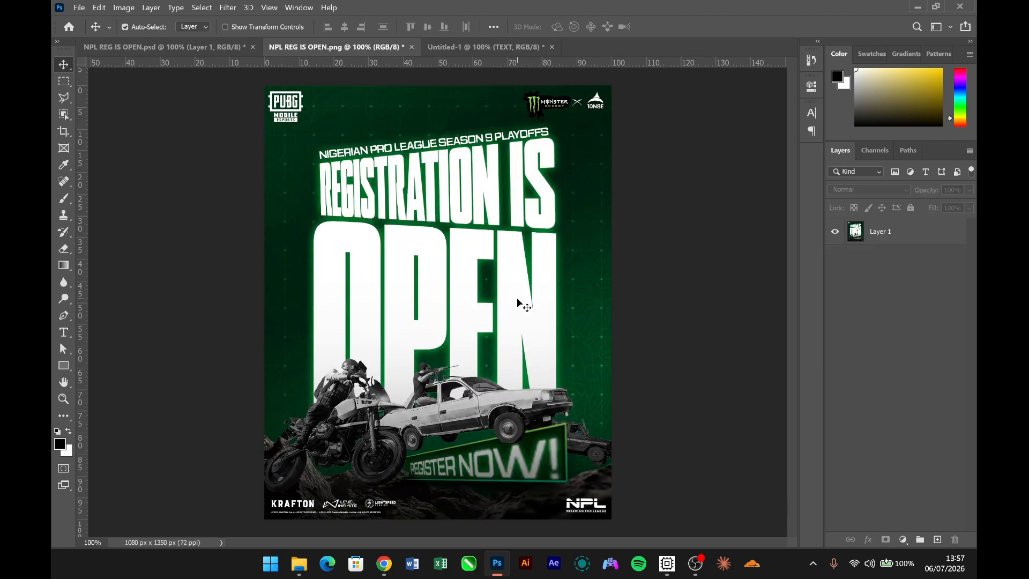
pyautogui.click(501, 45)
pyautogui.moveTo(928, 229); pyautogui.dragTo(927, 266)
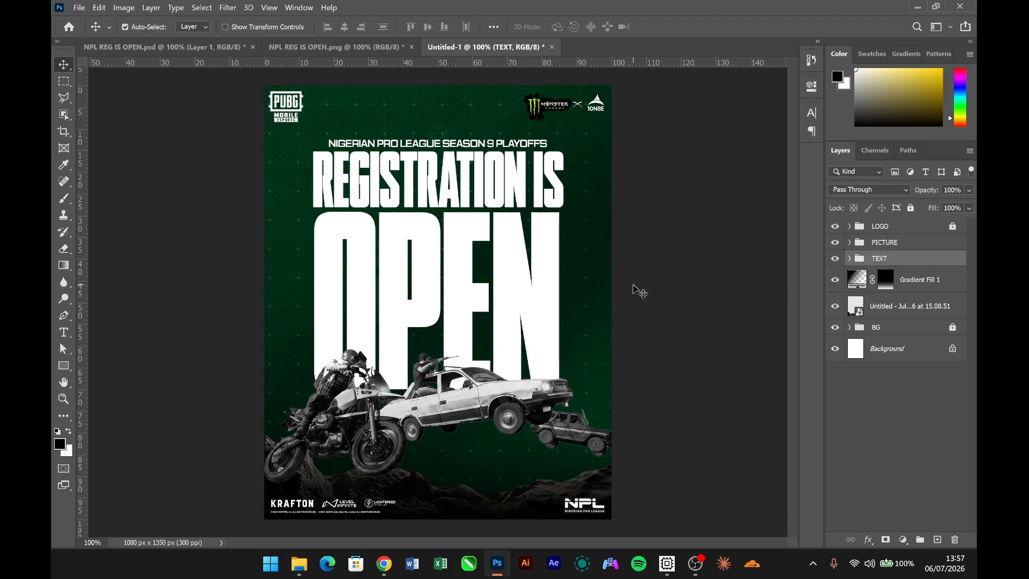
pyautogui.hotkey('shift', 'Down')
pyautogui.hotkey('shift', 'Down')
pyautogui.hotkey('shift', 'Down')
pyautogui.hotkey('shift', 'Down')
pyautogui.hotkey('shift', 'Down')
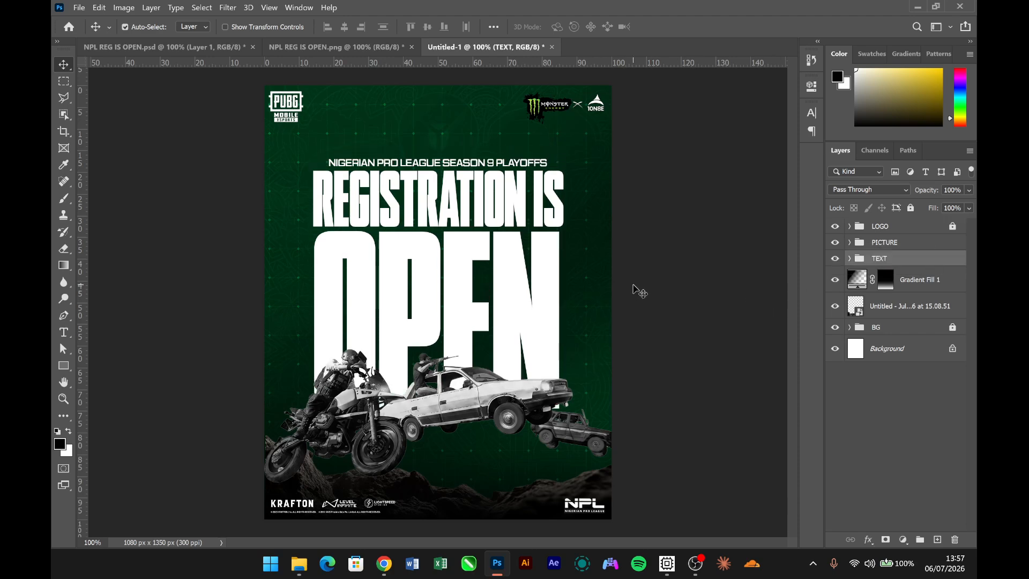
# - Scale the TEXT group up to about 110%, keeping its bottom edge in place behind the vehicles
pyautogui.hotkey('ctrl', 't')
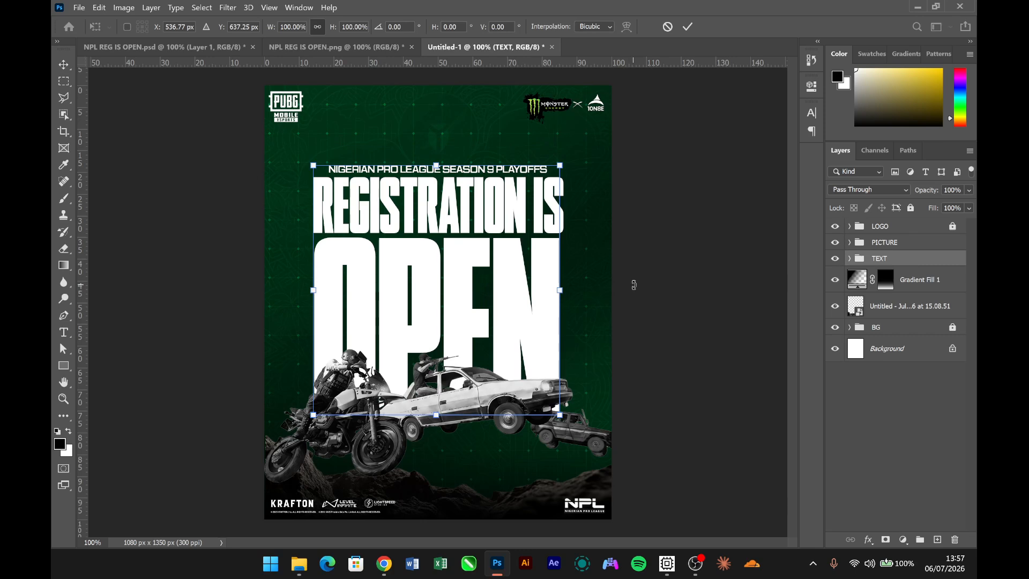
pyautogui.moveTo(441, 160); pyautogui.dragTo(440, 136)
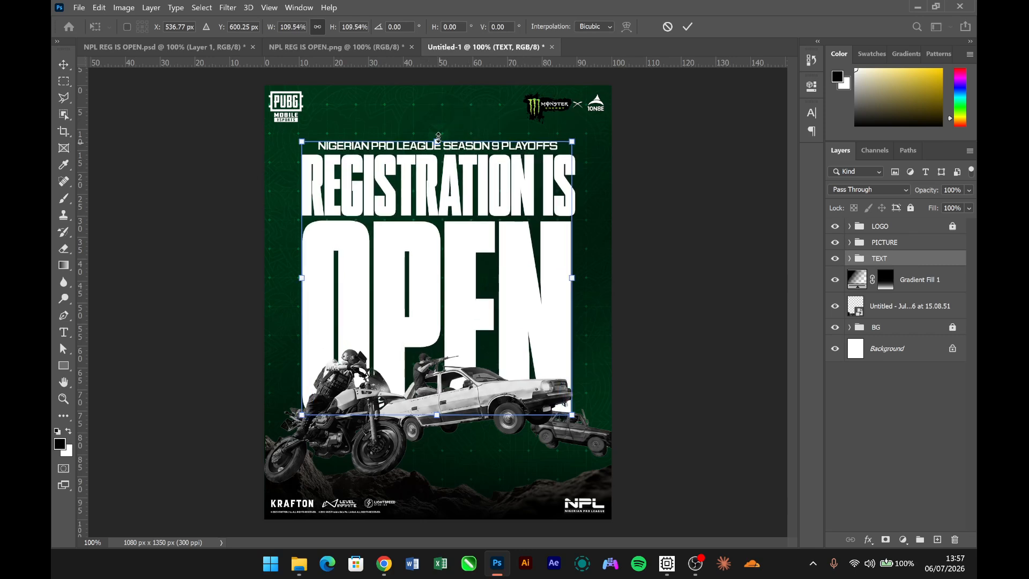
pyautogui.press('Return')
pyautogui.click(736, 211)
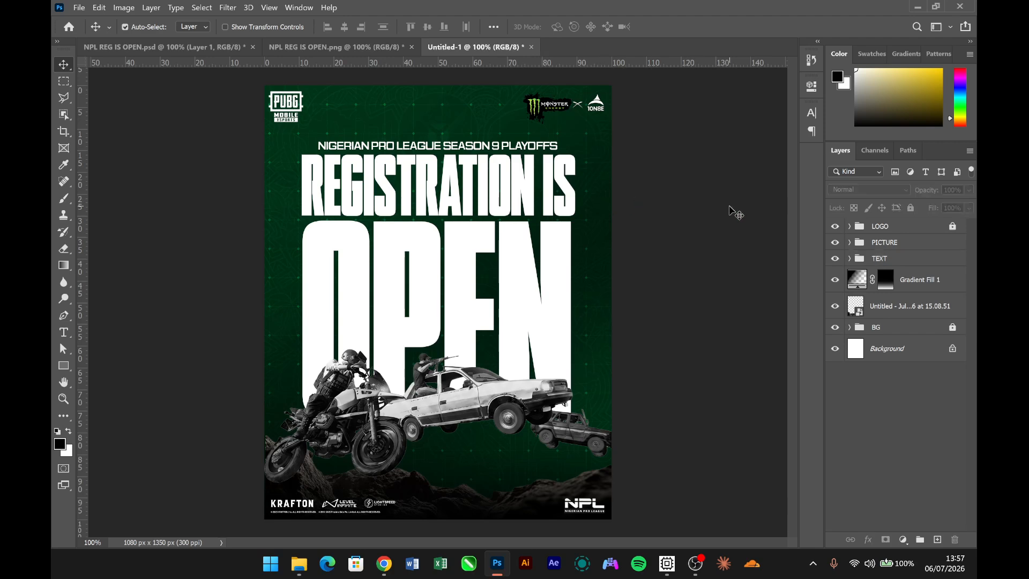
# - Compare the headline's slant with the reference poster NPL REG IS OPEN.png and select the "OPEN" text in Untitled-1
pyautogui.click(384, 51)
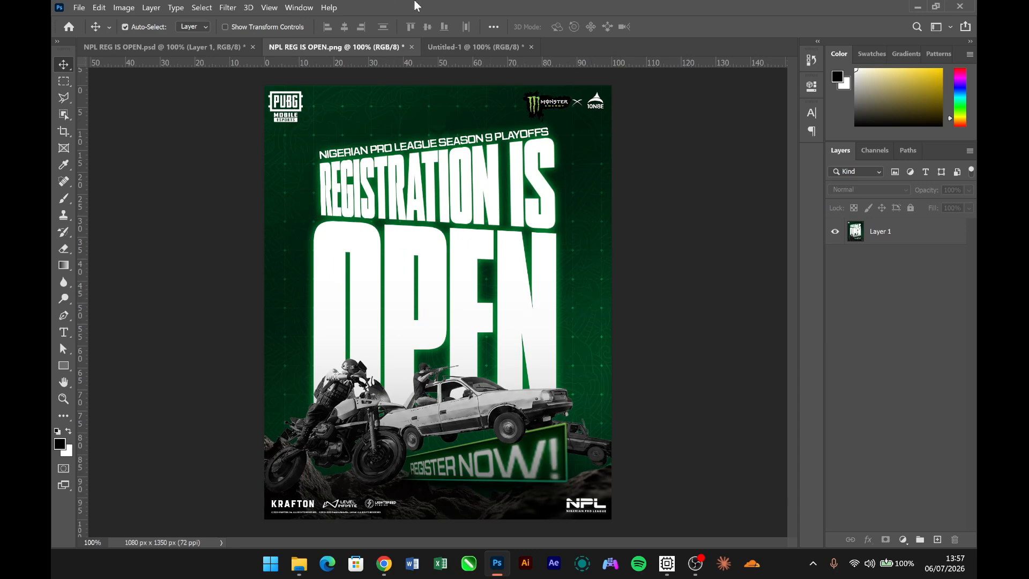
pyautogui.click(461, 45)
pyautogui.click(534, 305)
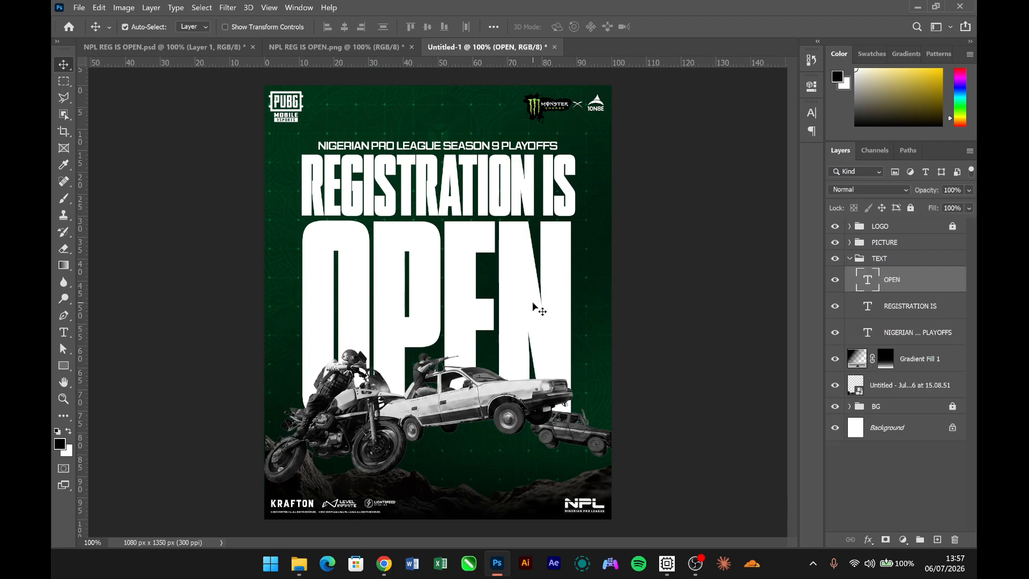
pyautogui.press('ctrl')
pyautogui.hotkey('ctrl', 't')
pyautogui.rightClick(529, 304)
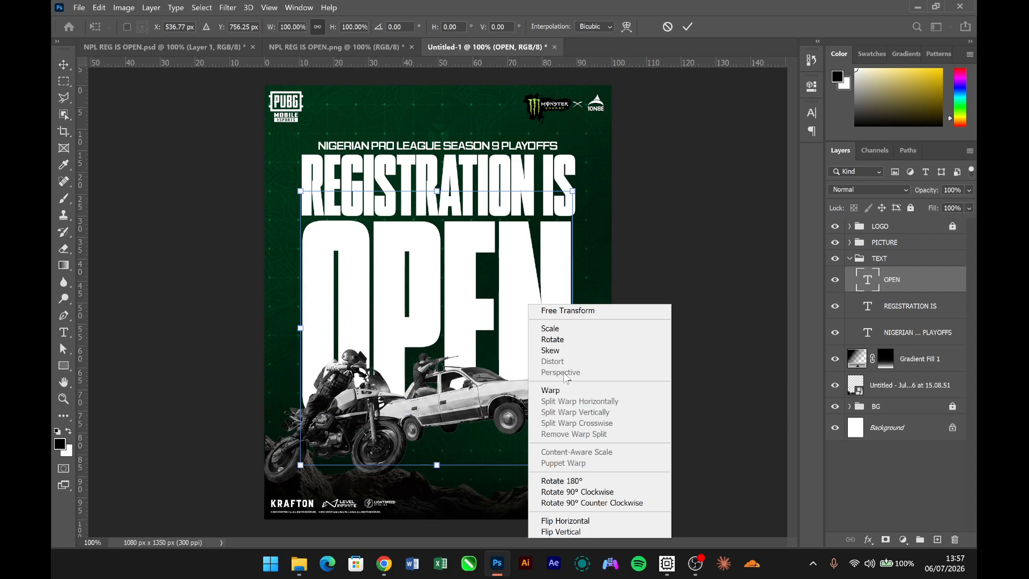
pyautogui.press('Escape')
pyautogui.press('Escape')
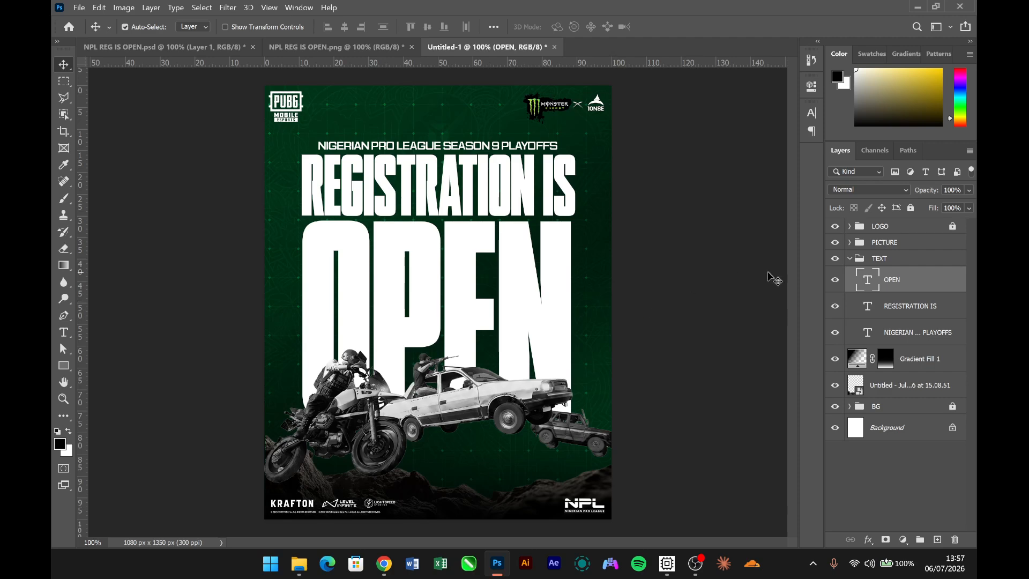
# - Convert "OPEN" to a smart object and apply a Perspective transform that makes its right side shorter than its left
pyautogui.rightClick(935, 287)
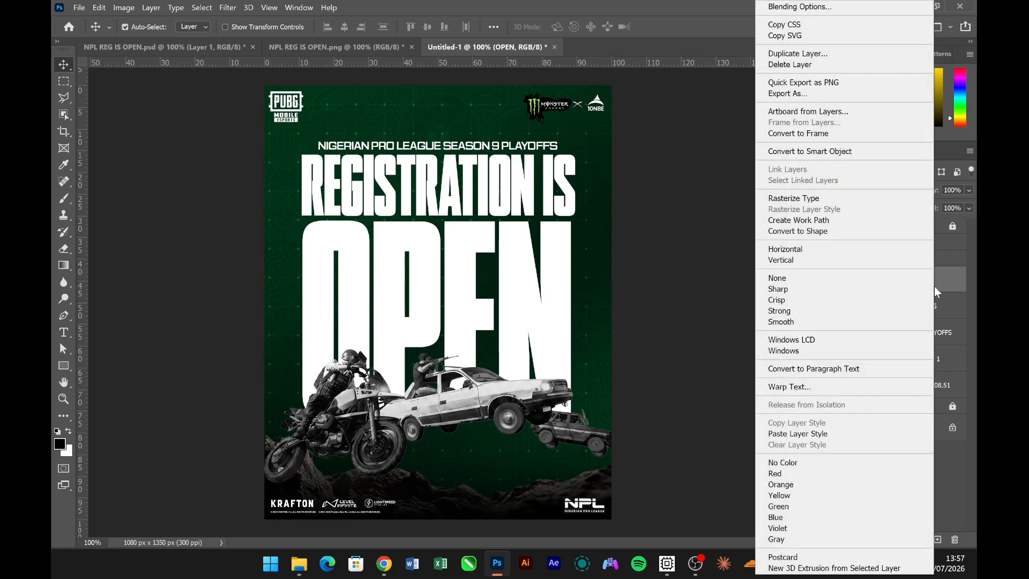
pyautogui.click(820, 151)
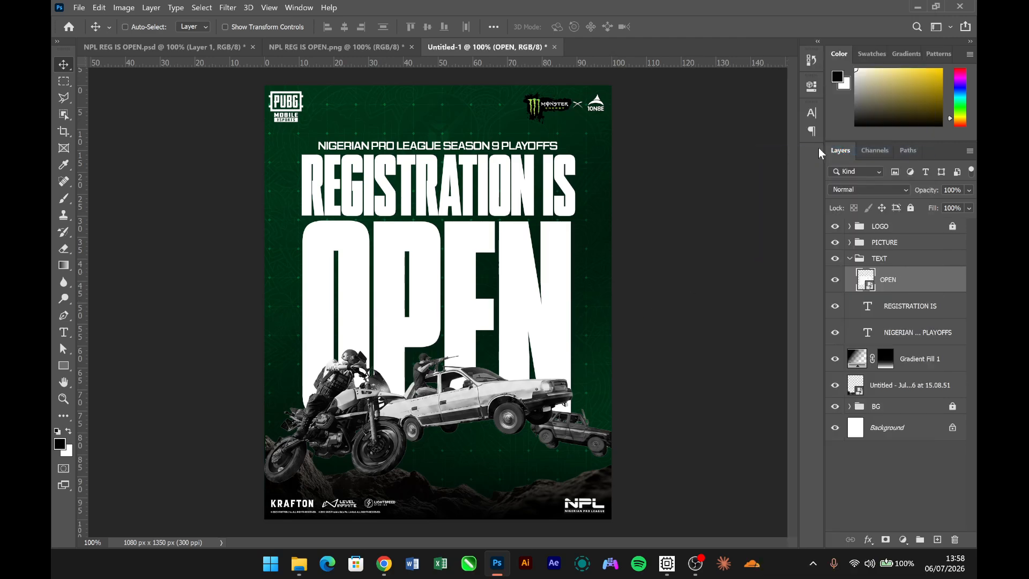
pyautogui.hotkey('ctrl', 't')
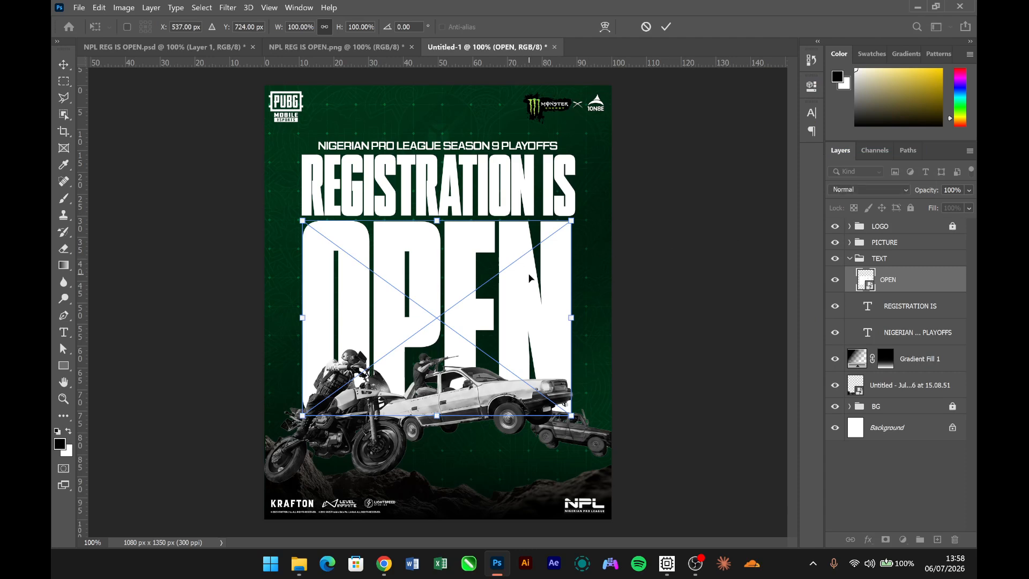
pyautogui.rightClick(529, 278)
pyautogui.click(552, 342)
pyautogui.moveTo(572, 220); pyautogui.dragTo(572, 243)
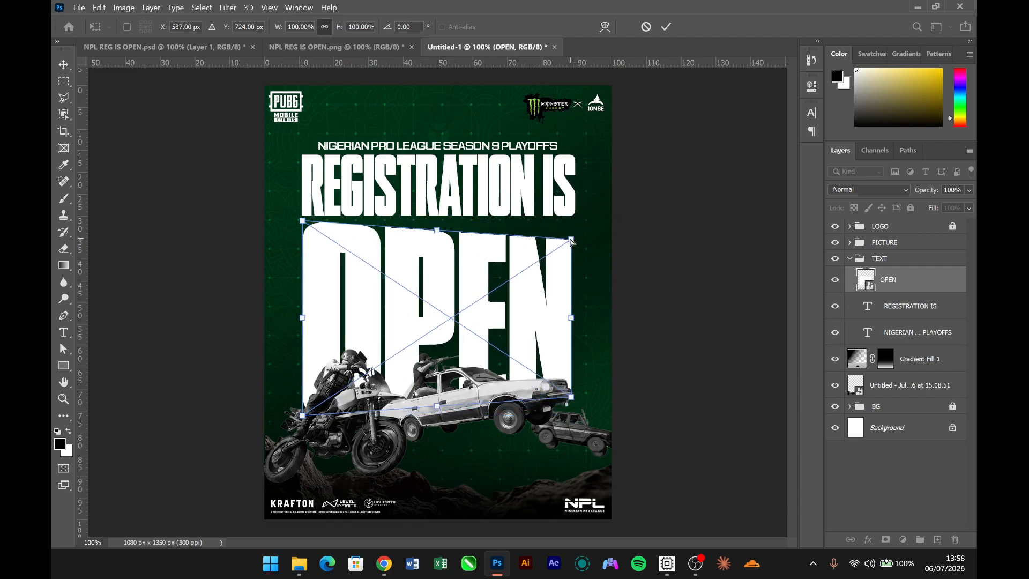
pyautogui.press('Return')
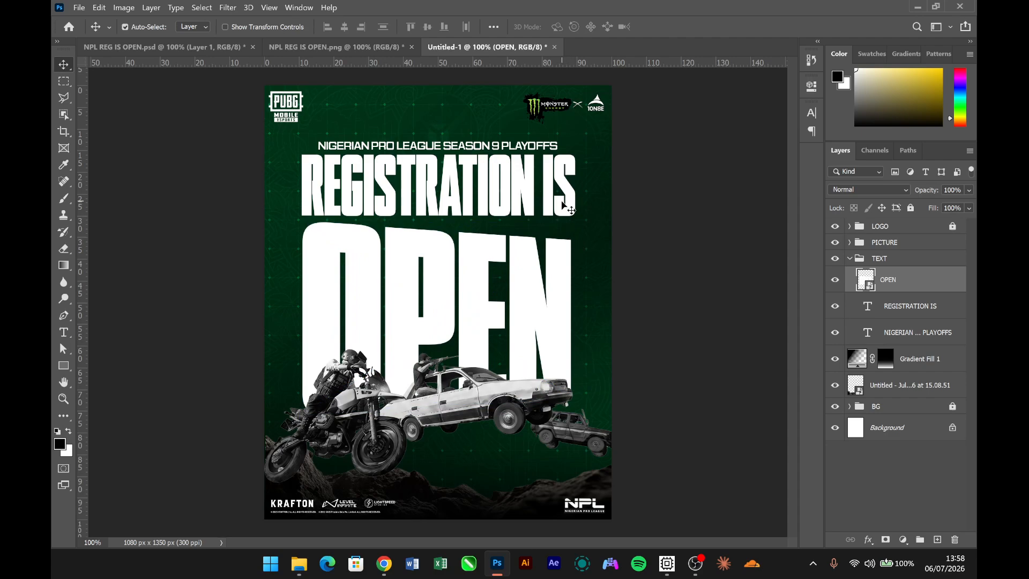
# - Convert "REGISTRATION IS" to a smart object and apply a Perspective transform that makes its right side taller, reaching about 159% height
pyautogui.click(938, 306)
pyautogui.rightClick(939, 306)
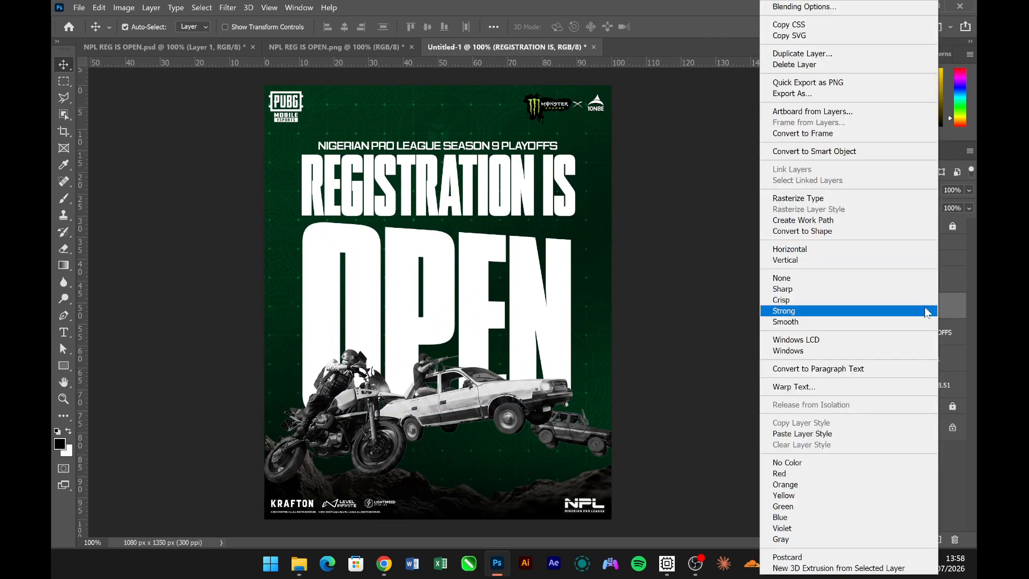
pyautogui.click(847, 152)
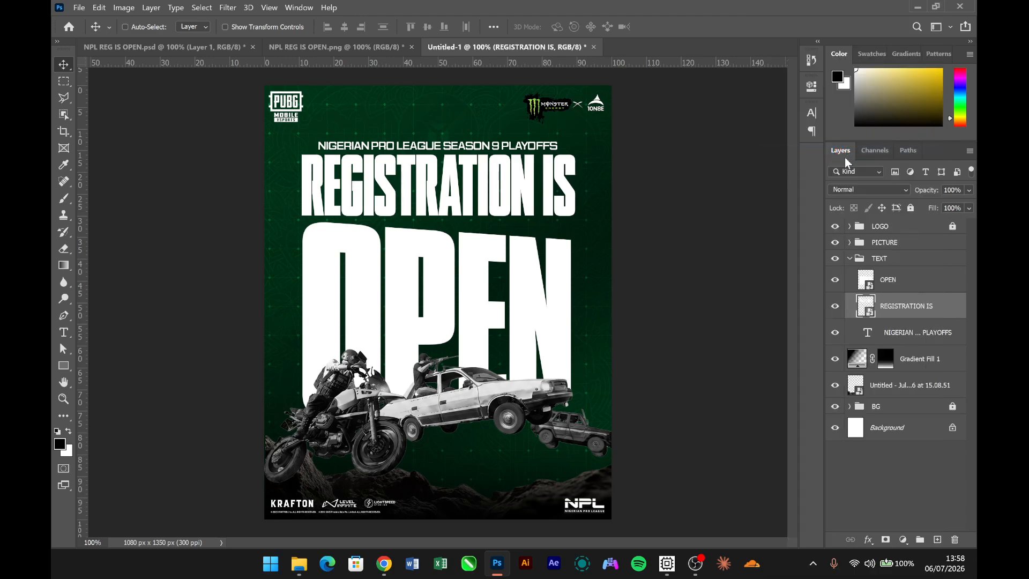
pyautogui.hotkey('ctrl', 't')
pyautogui.rightClick(509, 204)
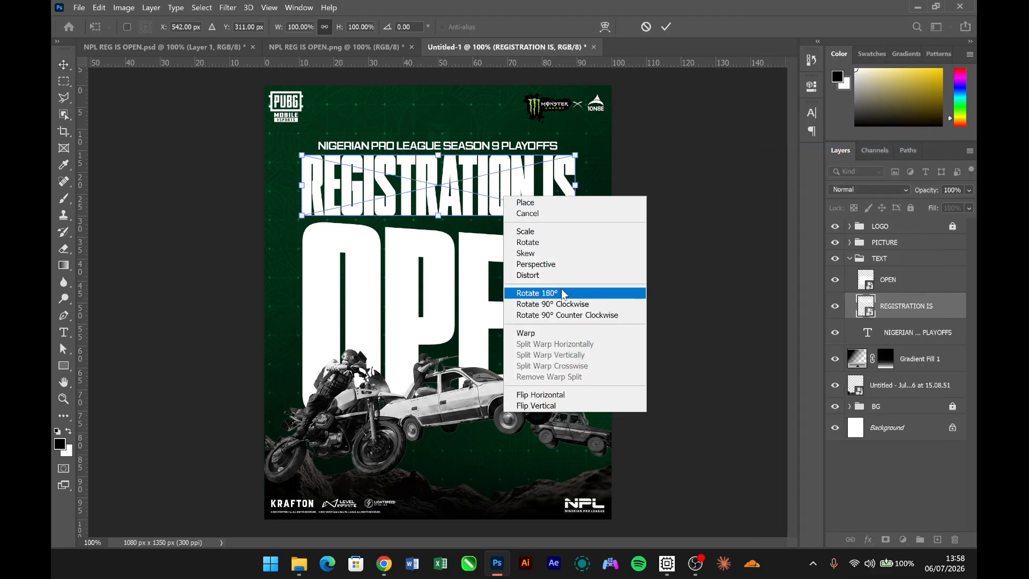
pyautogui.click(536, 264)
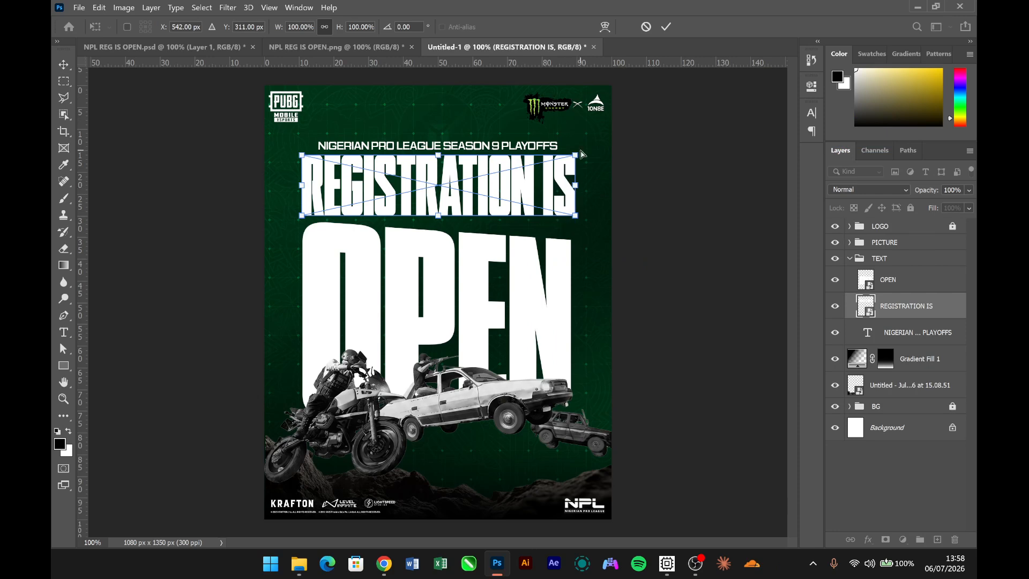
pyautogui.moveTo(576, 158); pyautogui.dragTo(575, 141)
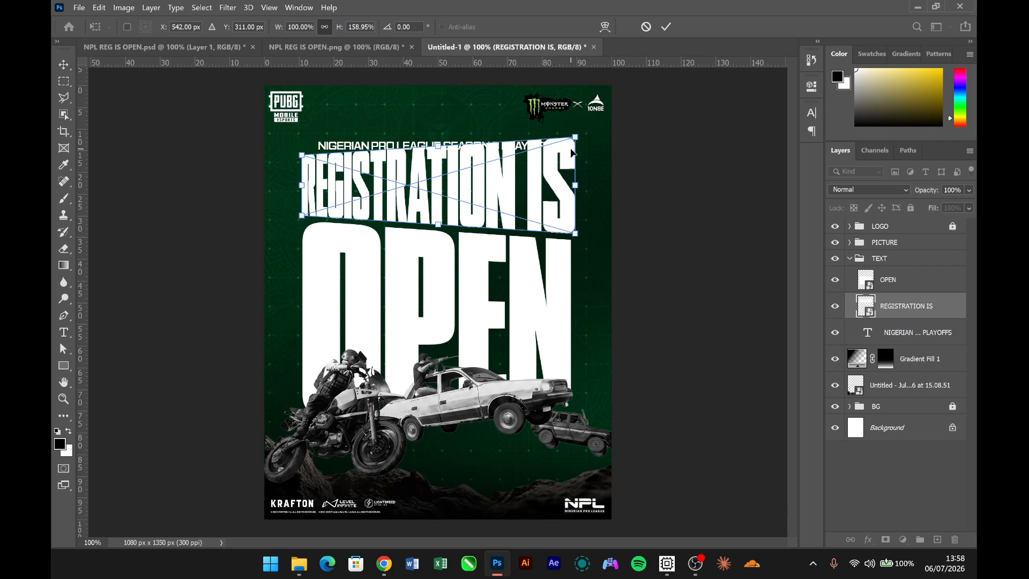
pyautogui.press('Return')
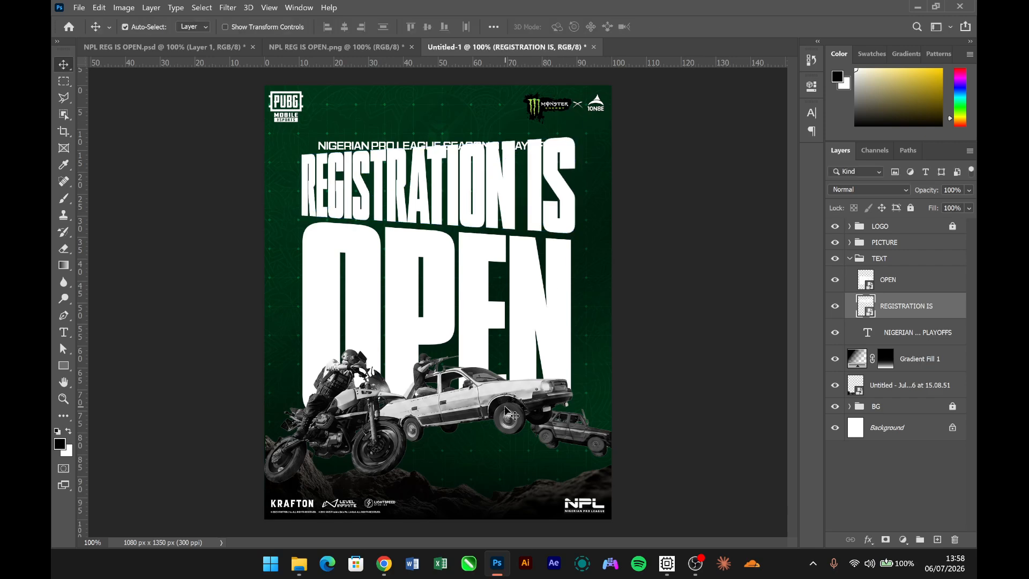
# - Nudge "REGISTRATION IS" 20 px right and 10 px down, and adjust its side edges to match the width of "OPEN"
pyautogui.hotkey('shift', 'Right')
pyautogui.hotkey('shift', 'Right')
pyautogui.hotkey('shift', 'Down')
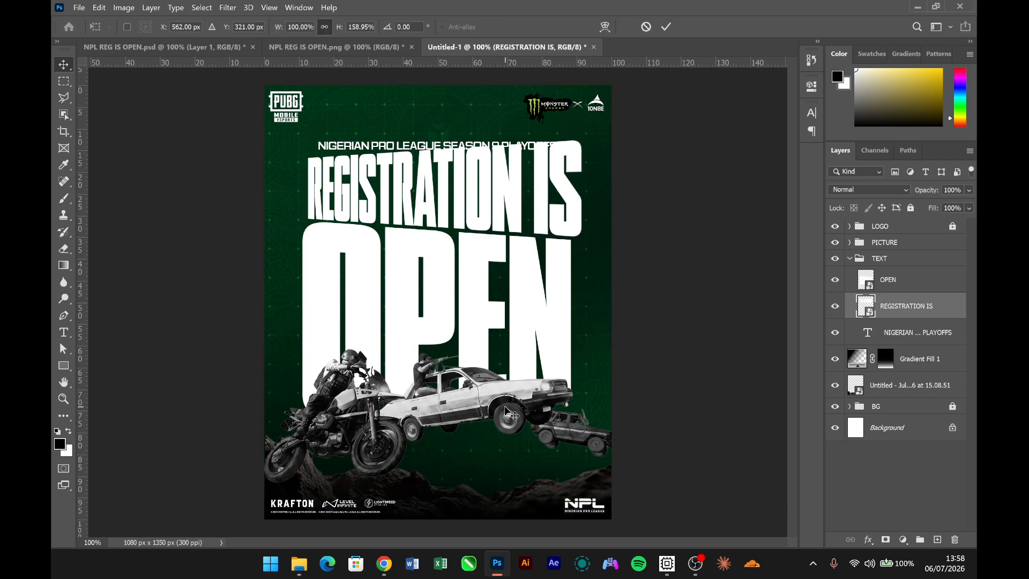
pyautogui.hotkey('ctrl', 't')
pyautogui.moveTo(576, 191); pyautogui.dragTo(572, 188)
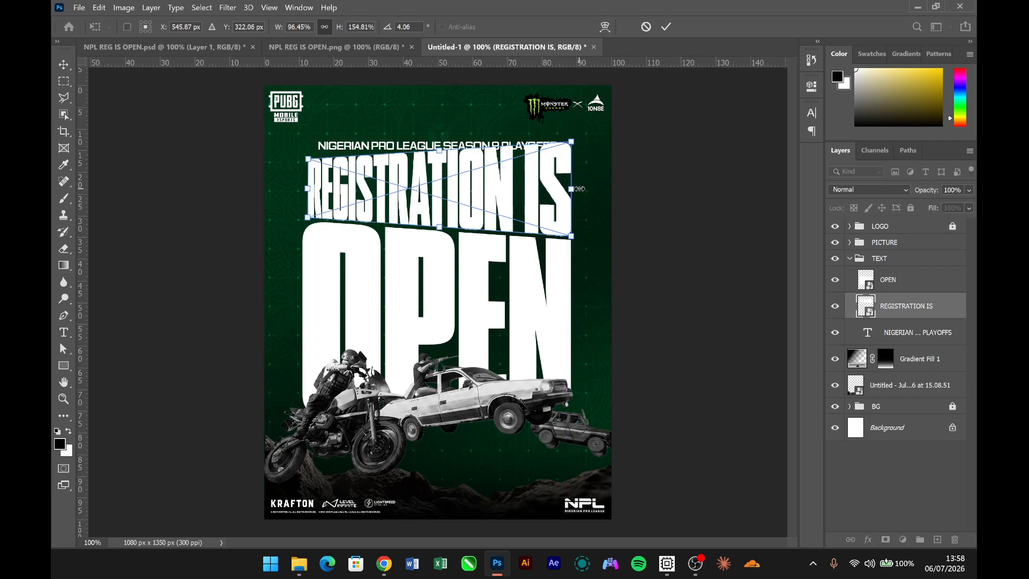
pyautogui.moveTo(307, 190); pyautogui.dragTo(313, 212)
pyautogui.press('Return')
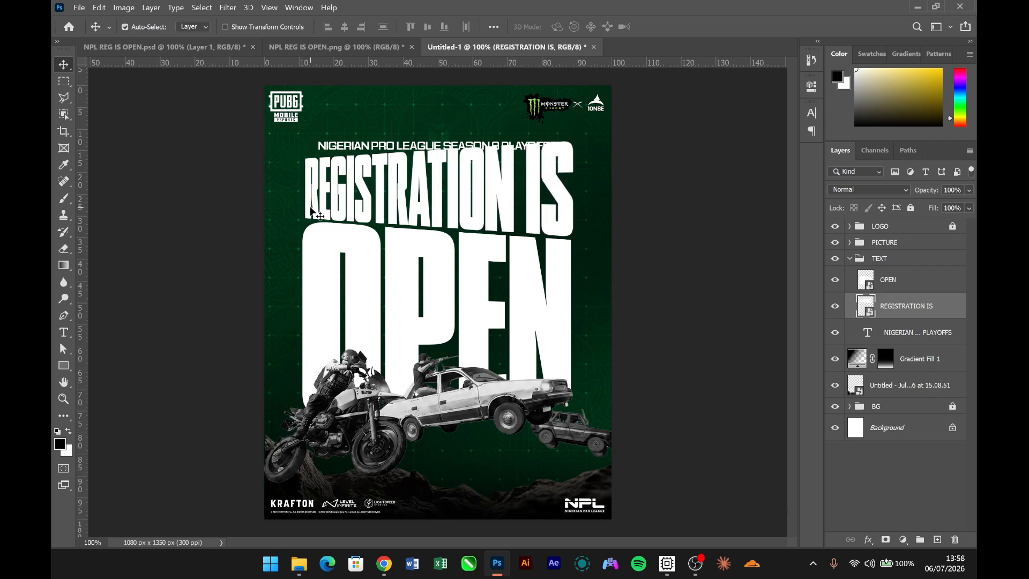
# - Scale the playoffs line to about 112%, rotate it about -3.9° along the slanted top of "REGISTRATION IS", and nudge it slightly down and left
pyautogui.click(456, 149)
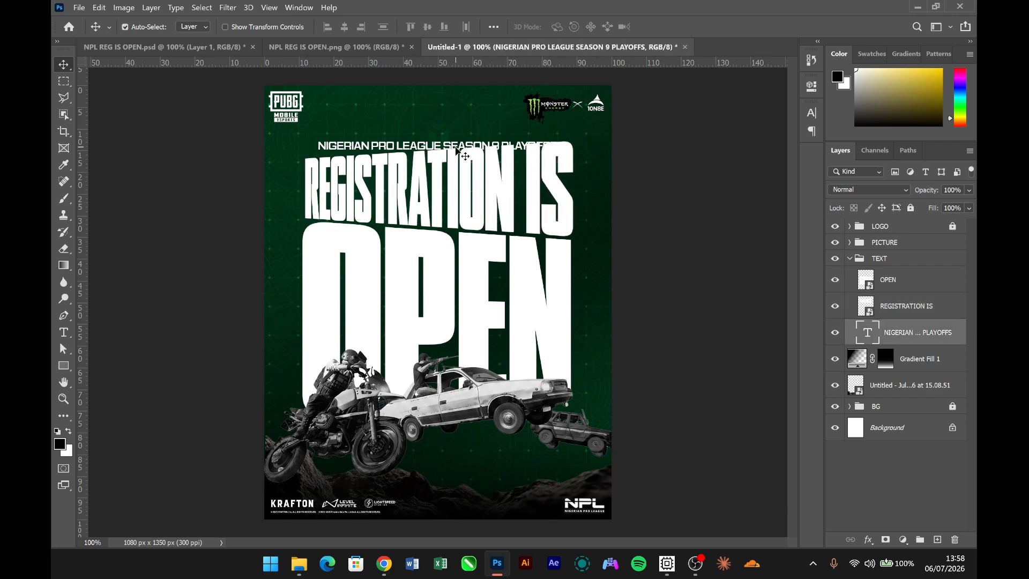
pyautogui.hotkey('ctrl', 't')
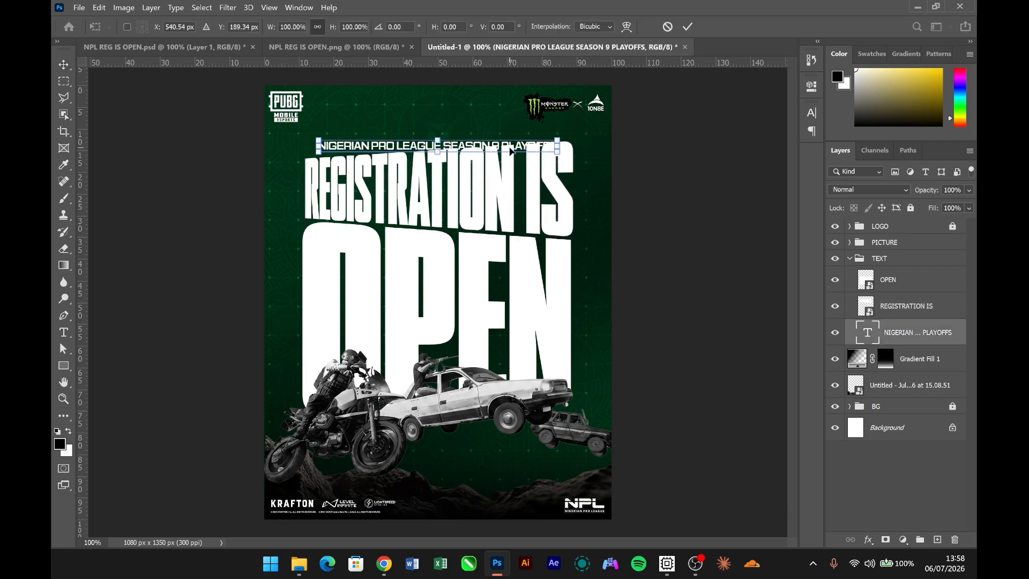
pyautogui.moveTo(511, 151); pyautogui.dragTo(572, 134)
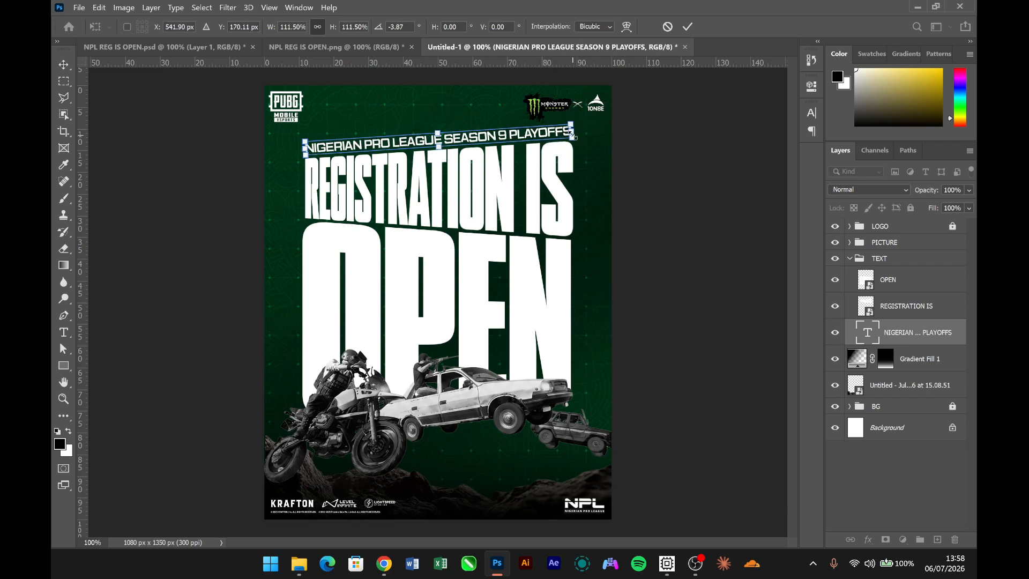
pyautogui.press('Return')
pyautogui.press('Down')
pyautogui.press('Down')
pyautogui.press('Down')
pyautogui.press('Down')
pyautogui.press('Down')
pyautogui.press('Down')
pyautogui.press('Down')
pyautogui.press('Down')
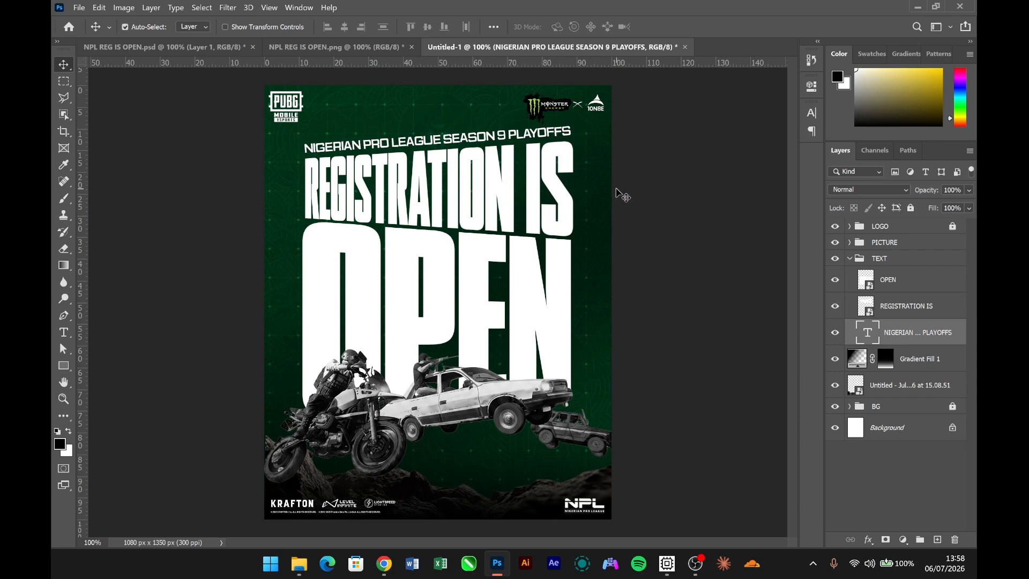
pyautogui.press('Left')
pyautogui.press('Left')
pyautogui.press('Left')
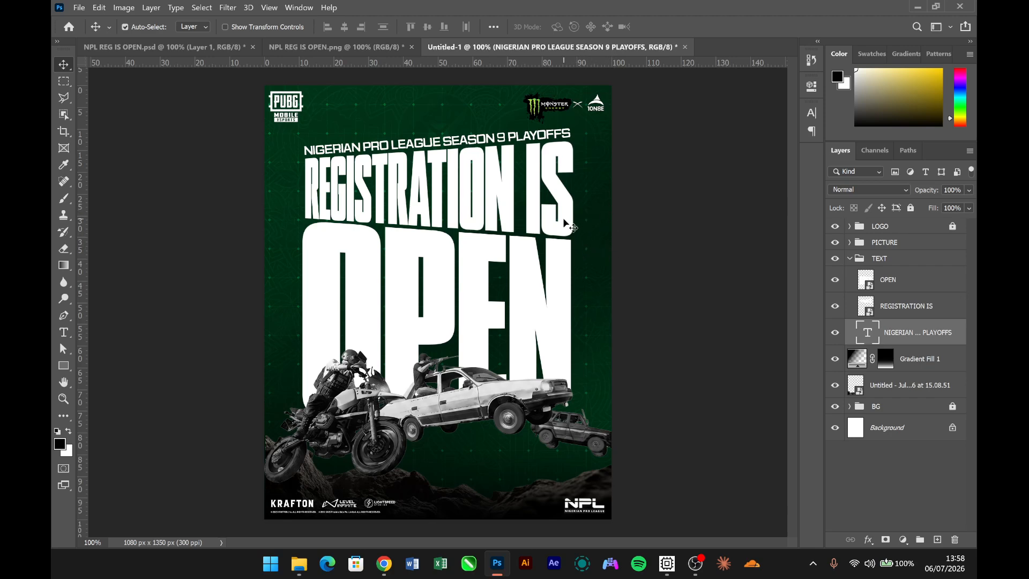
# - Nudge the whole TEXT group slightly downward, collapse it, and compare the headline's position with the NPL REG IS OPEN.png reference
pyautogui.click(866, 265)
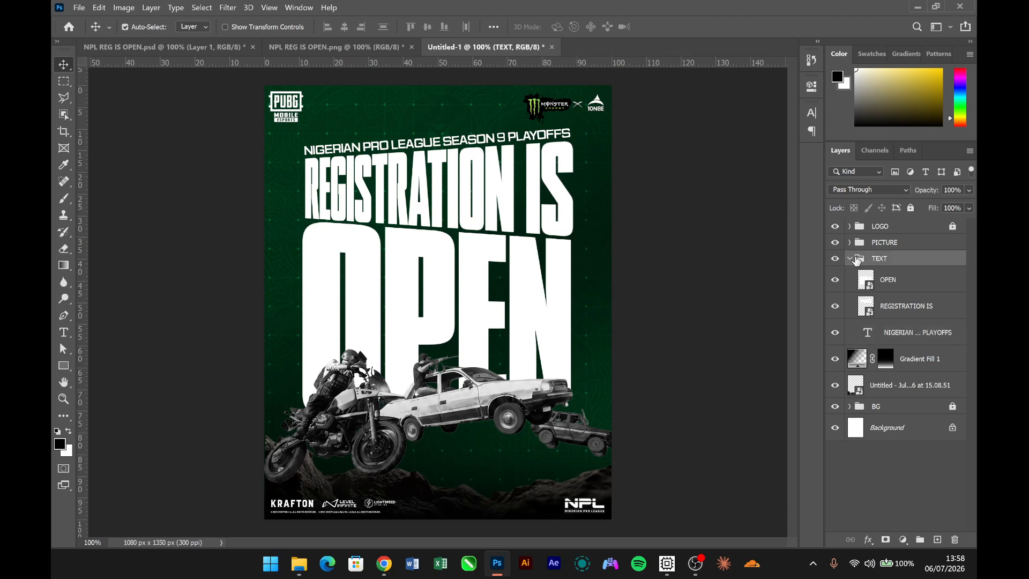
pyautogui.click(850, 259)
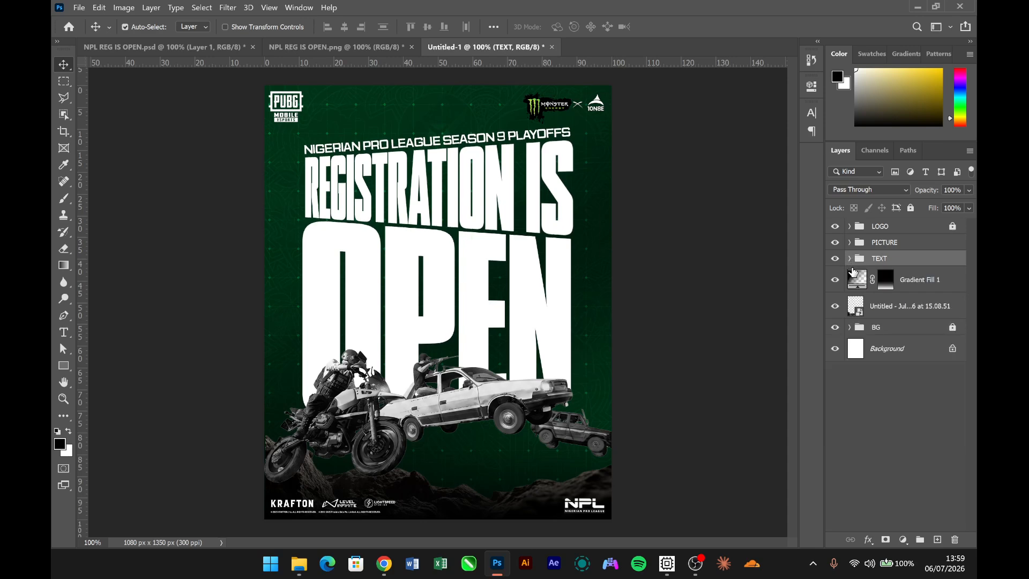
pyautogui.press('Down')
pyautogui.press('Down')
pyautogui.press('Down')
pyautogui.press('Down')
pyautogui.press('Down')
pyautogui.press('Down')
pyautogui.press('Down')
pyautogui.press('Down')
pyautogui.press('Down')
pyautogui.press('Down')
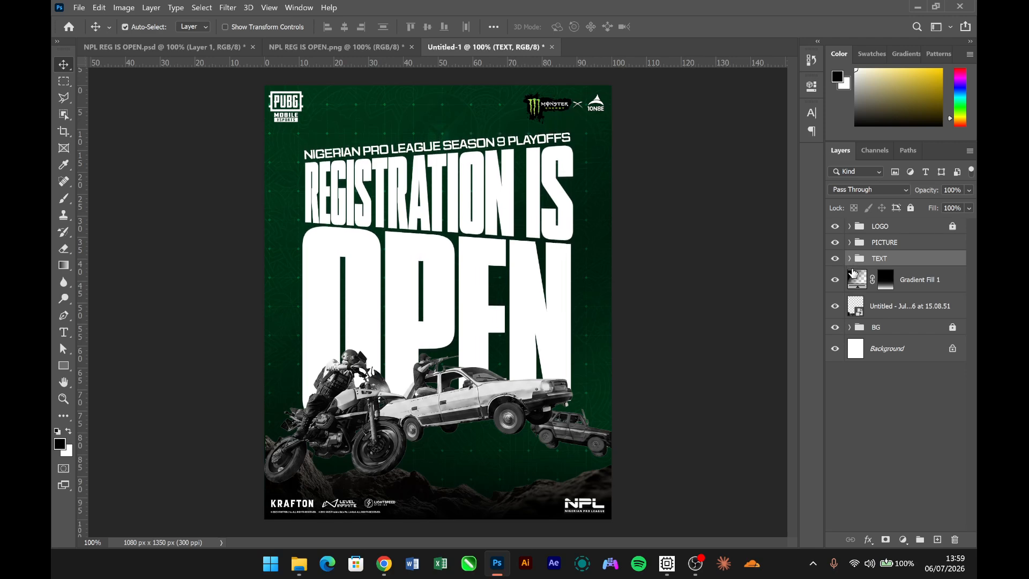
pyautogui.click(627, 365)
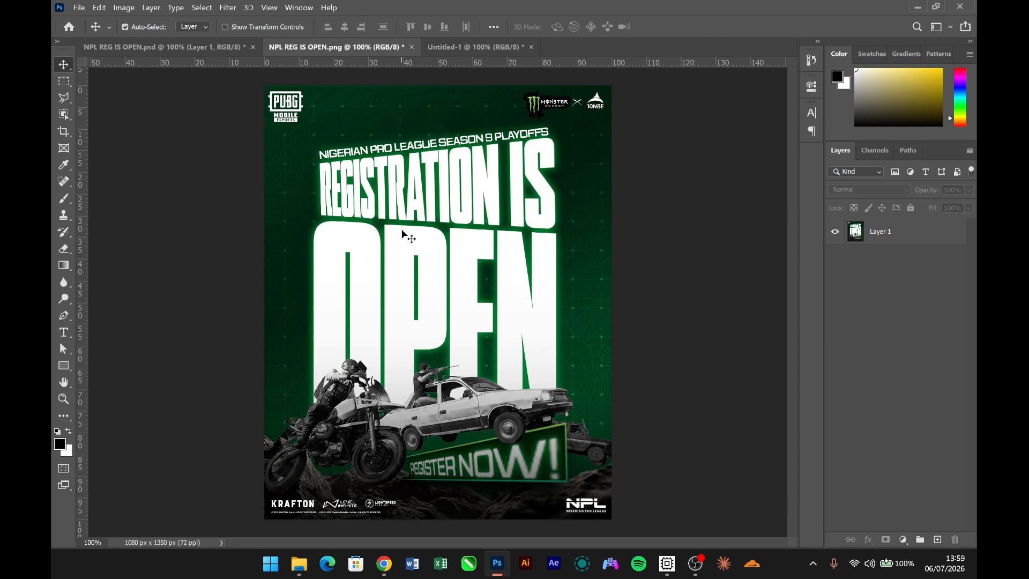
pyautogui.click(474, 48)
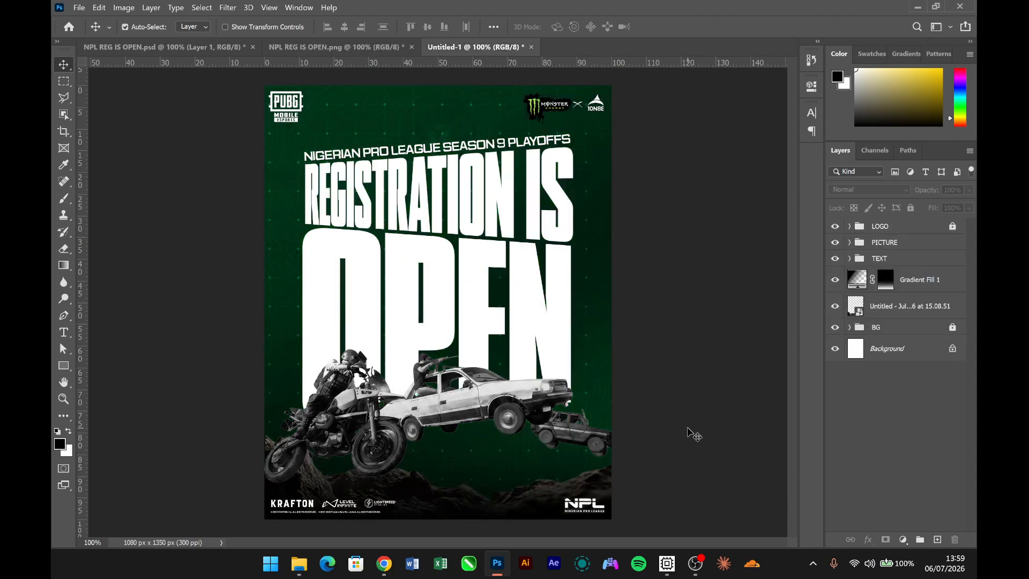
# - Give "OPEN" a black Multiply drop shadow at 35% opacity and 4 px size, plus a #00ff48 outer glow at 35% opacity and 29 px size
pyautogui.click(552, 347)
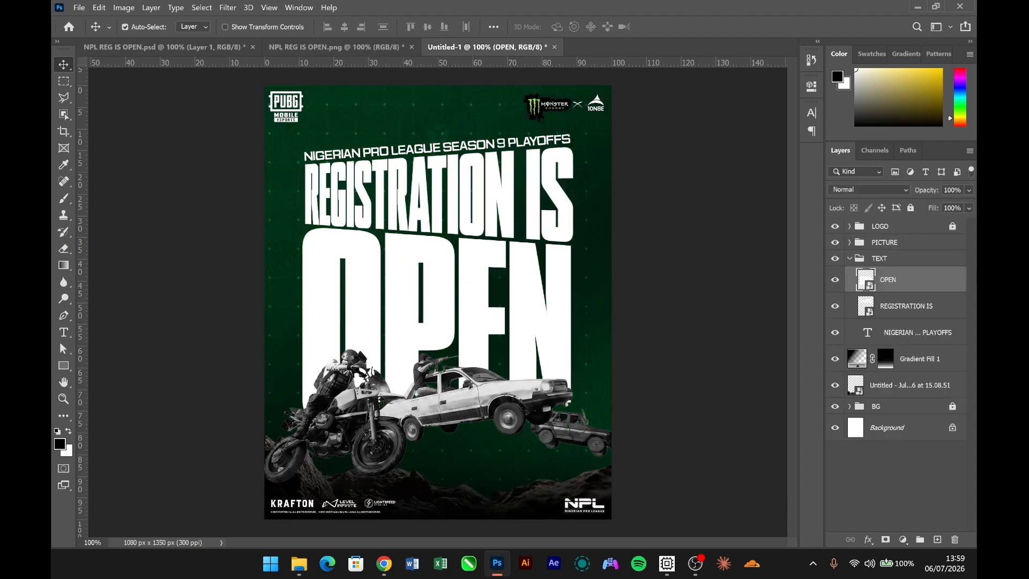
pyautogui.doubleClick(948, 287)
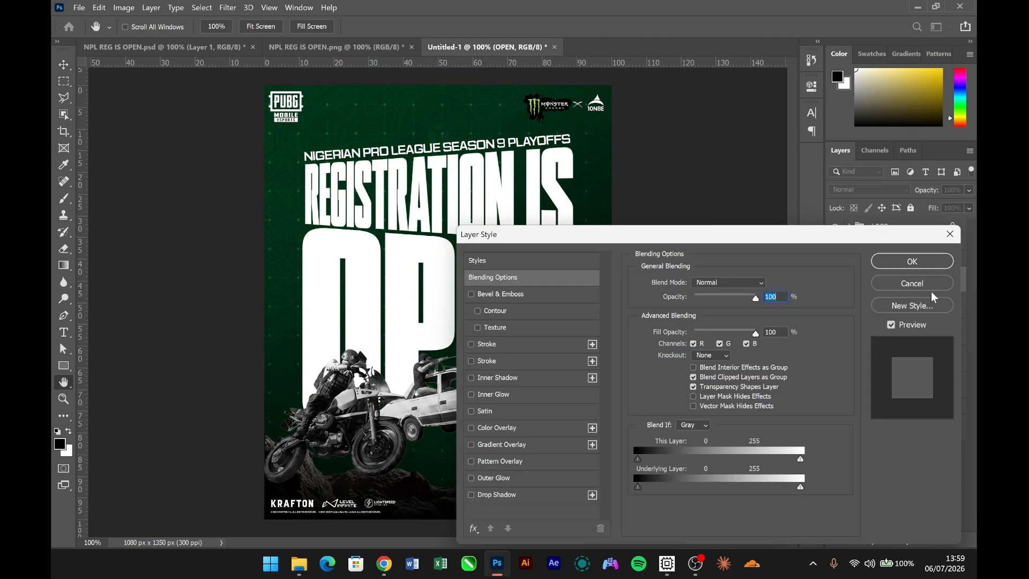
pyautogui.click(529, 495)
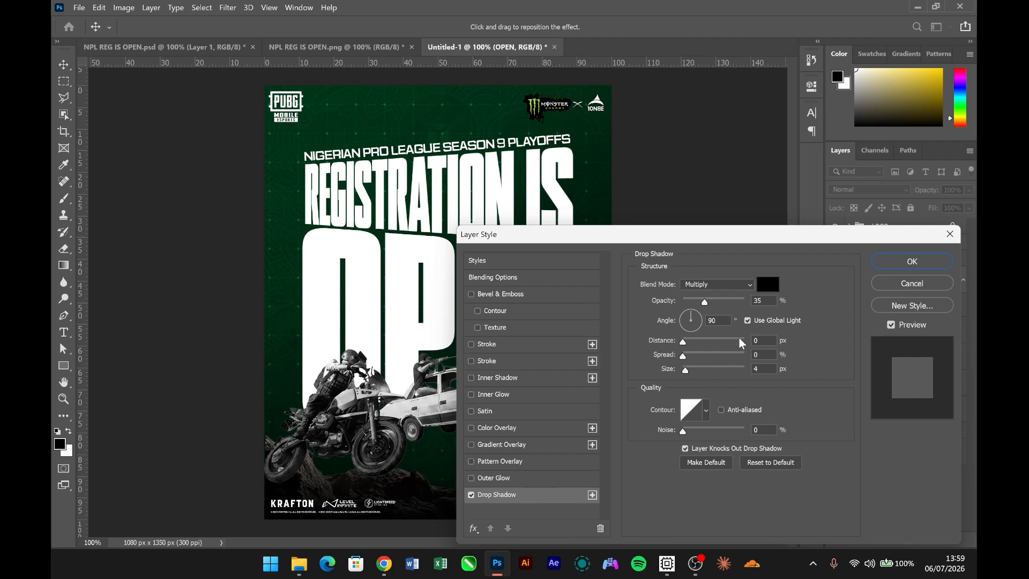
pyautogui.click(510, 479)
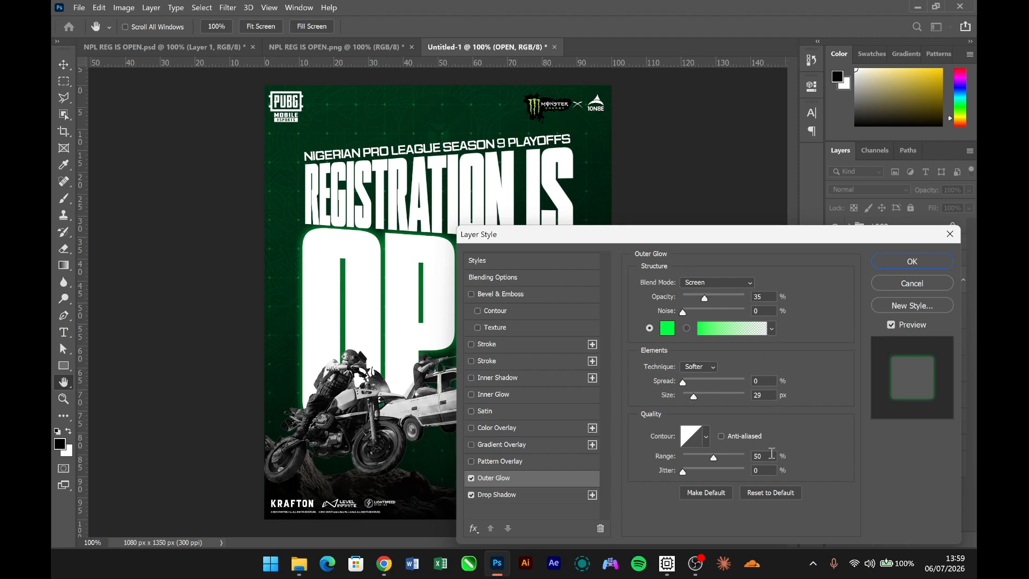
pyautogui.click(667, 328)
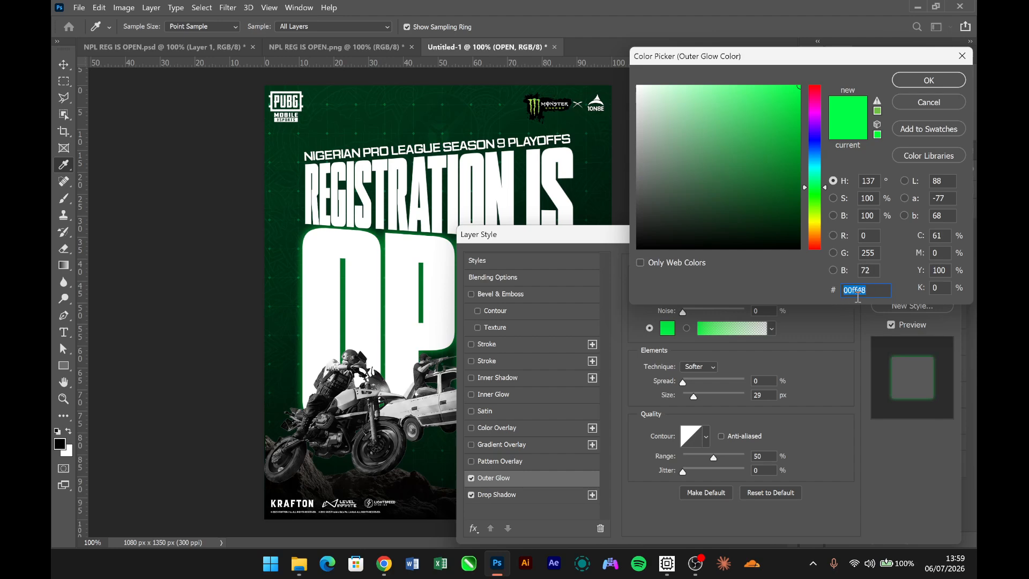
pyautogui.click(929, 80)
pyautogui.click(912, 261)
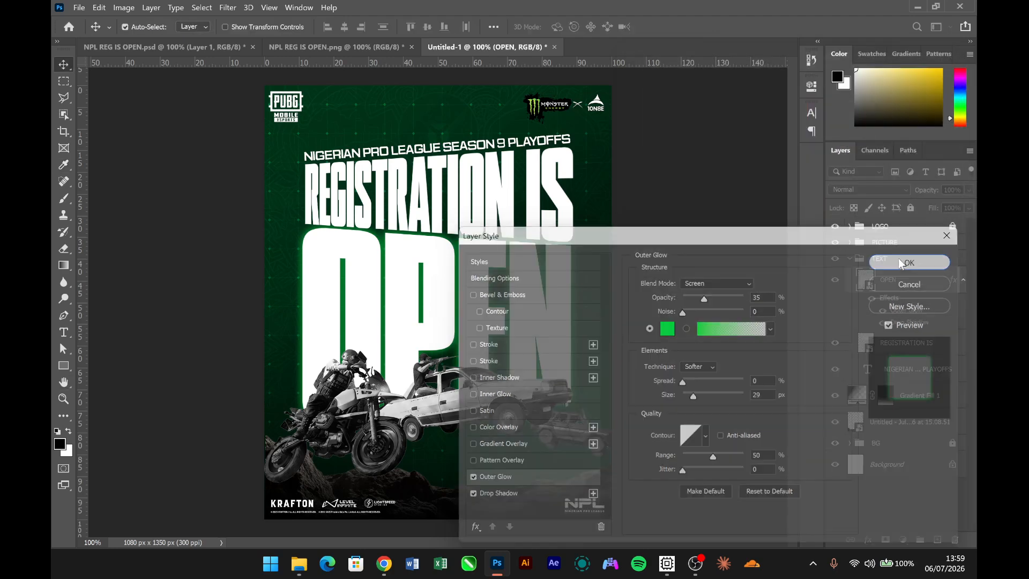
pyautogui.scroll(6, 541, 299)
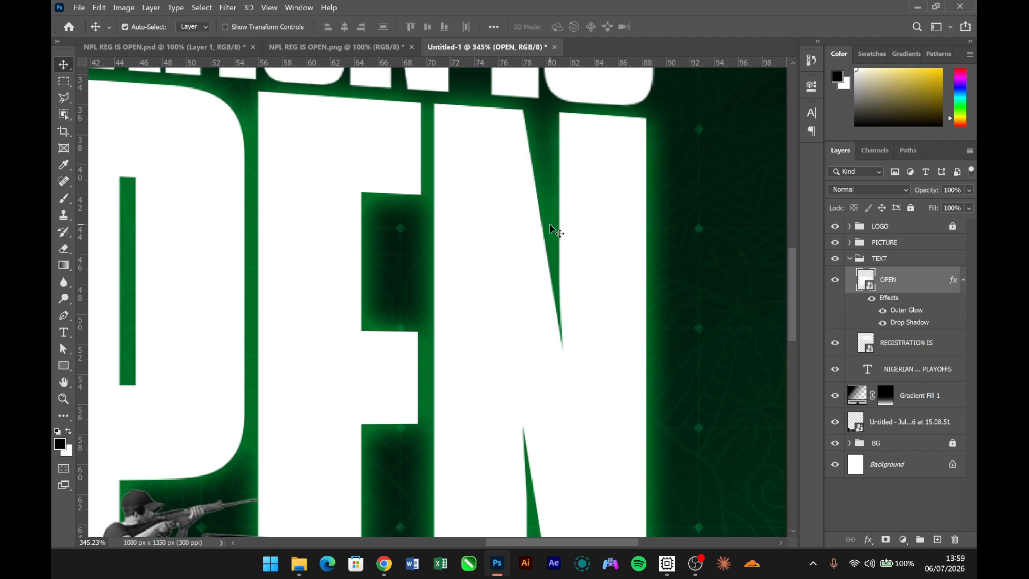
pyautogui.scroll(-4, 552, 230)
pyautogui.scroll(-3, 552, 234)
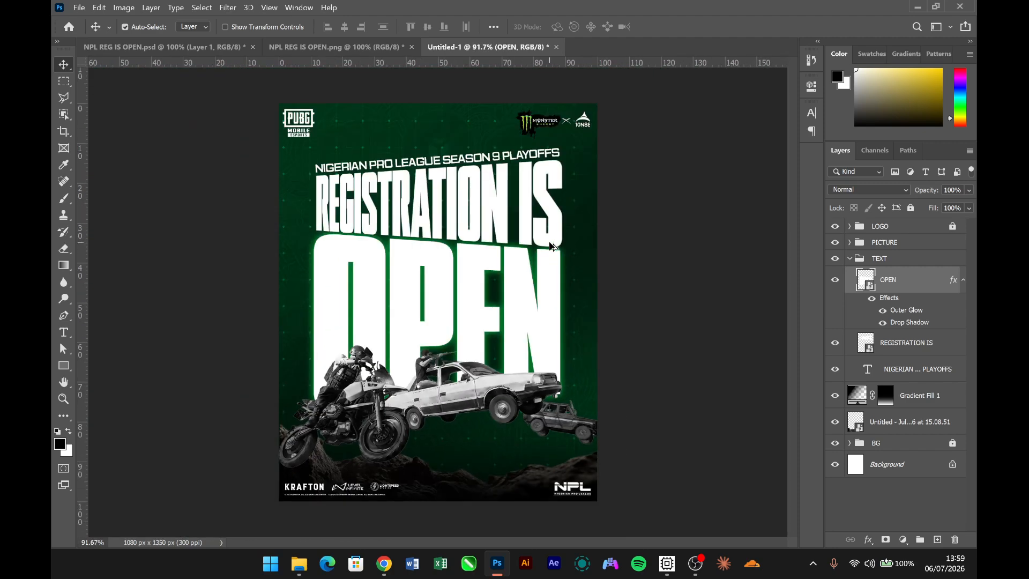
# - Copy the layer style of "OPEN" to both "REGISTRATION IS" and the playoffs line, and collapse the TEXT group
pyautogui.rightClick(941, 291)
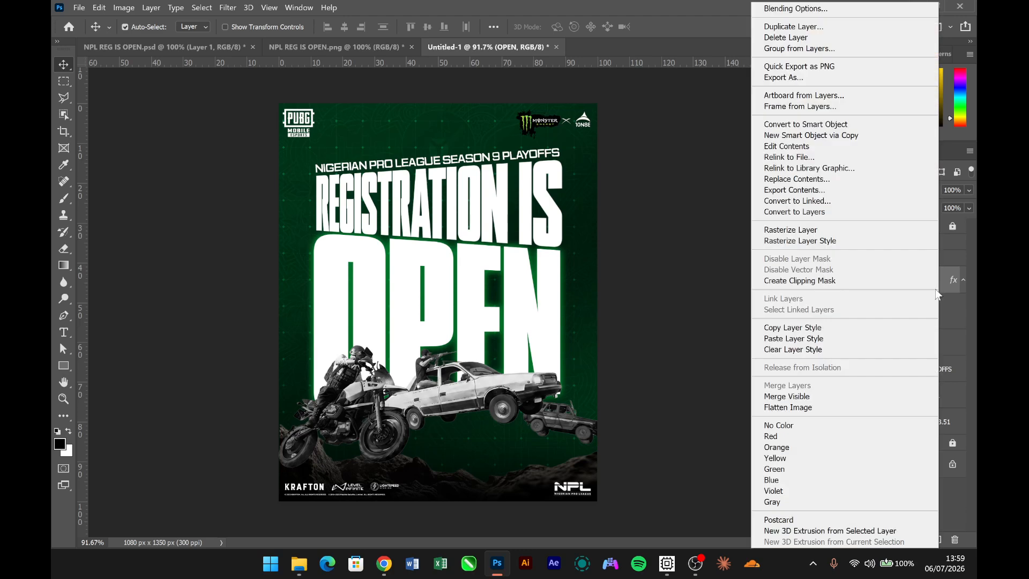
pyautogui.click(793, 328)
pyautogui.click(933, 349)
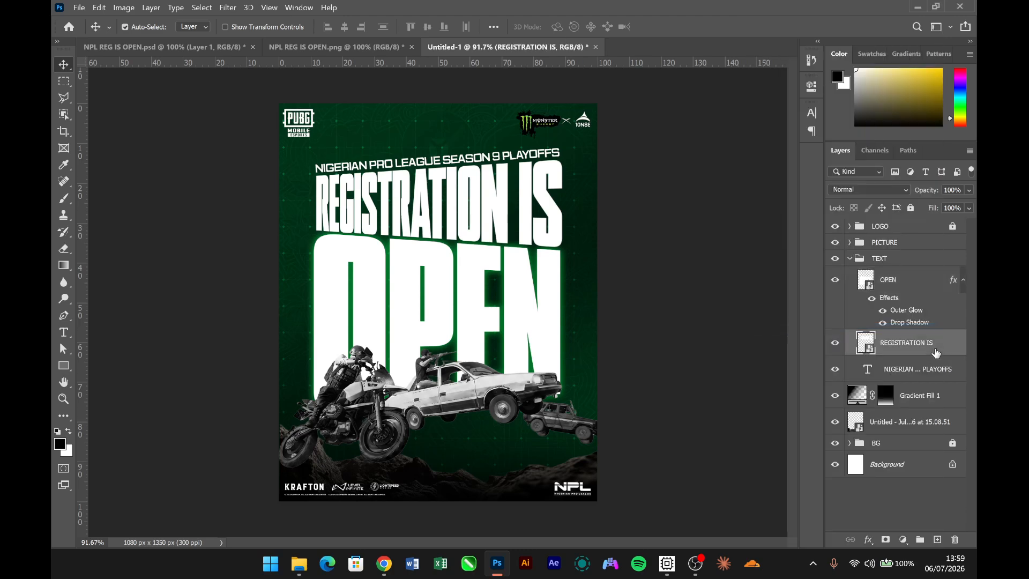
pyautogui.keyDown('shift'); pyautogui.click(942, 372); pyautogui.keyUp('shift')
pyautogui.rightClick(942, 373)
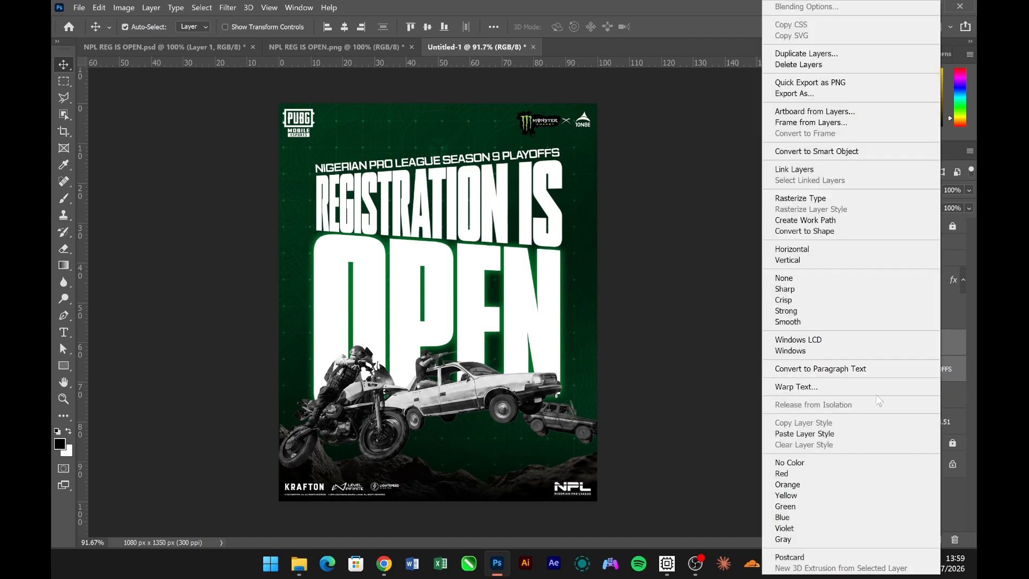
pyautogui.click(855, 434)
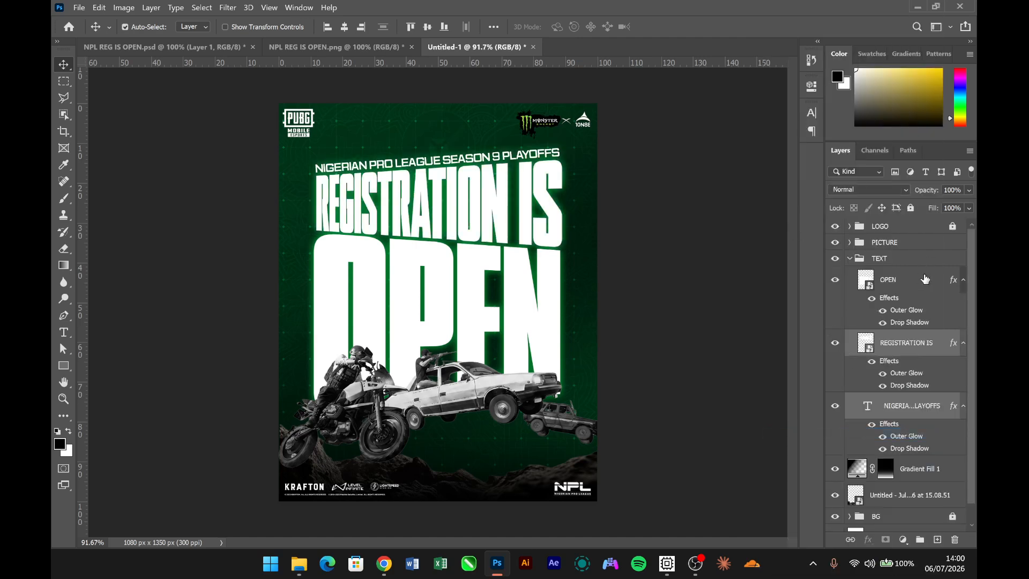
pyautogui.click(849, 259)
pyautogui.click(682, 324)
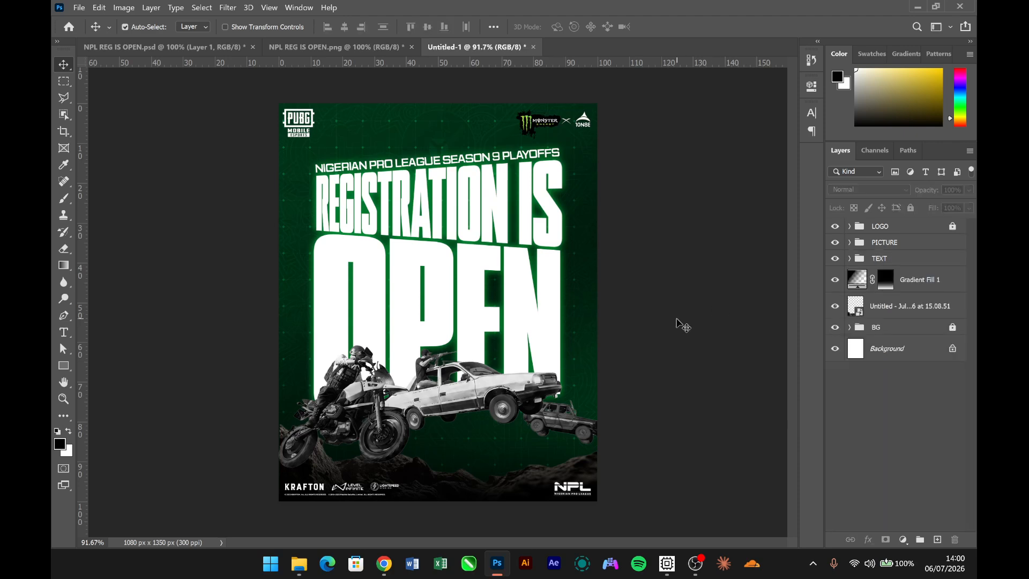
# - Compare with the NPL REG IS OPEN.png reference and draw a black rectangle about 604 x 147 px under the white car as the banner base
pyautogui.click(365, 53)
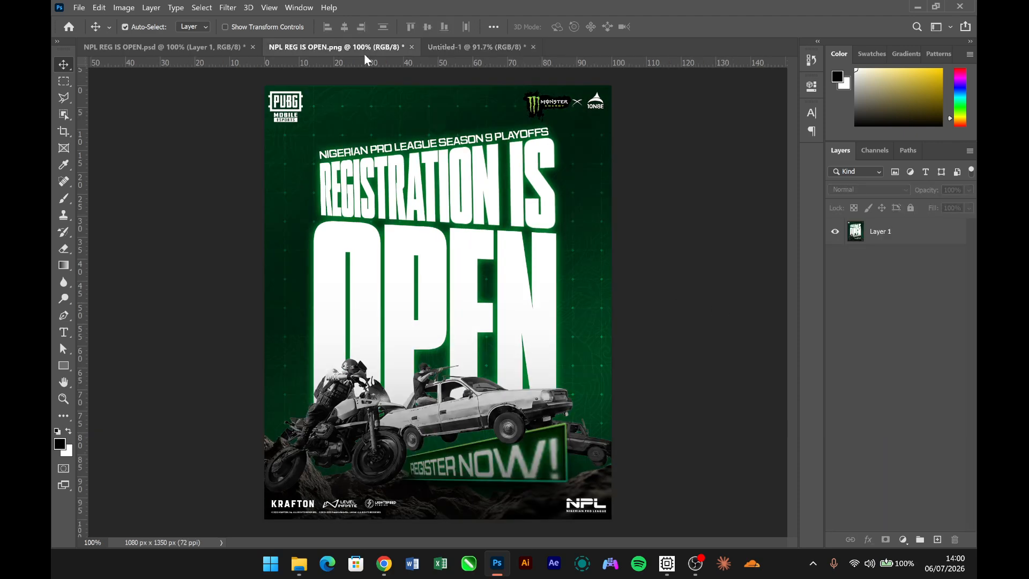
pyautogui.click(461, 43)
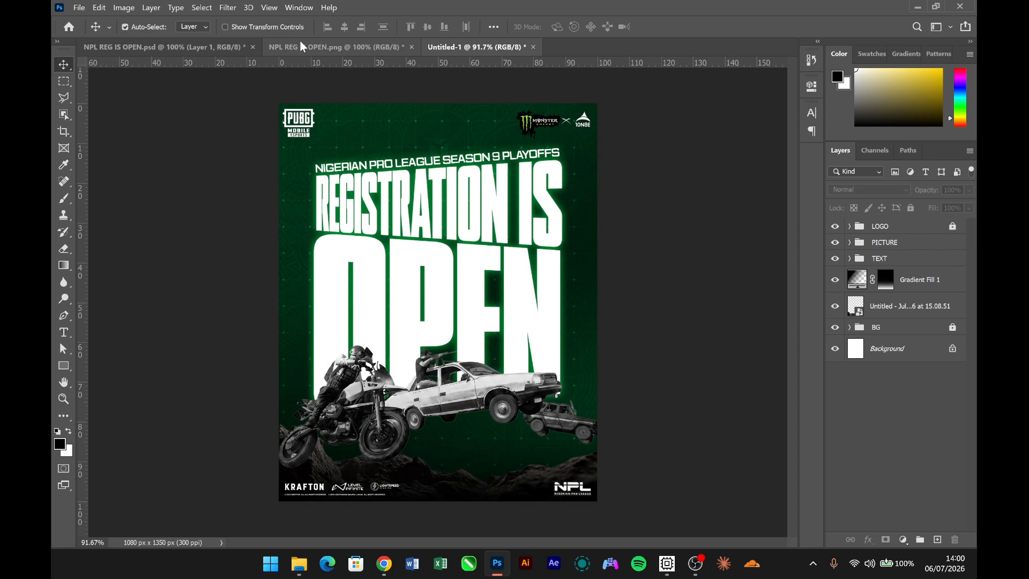
pyautogui.click(300, 43)
pyautogui.click(460, 43)
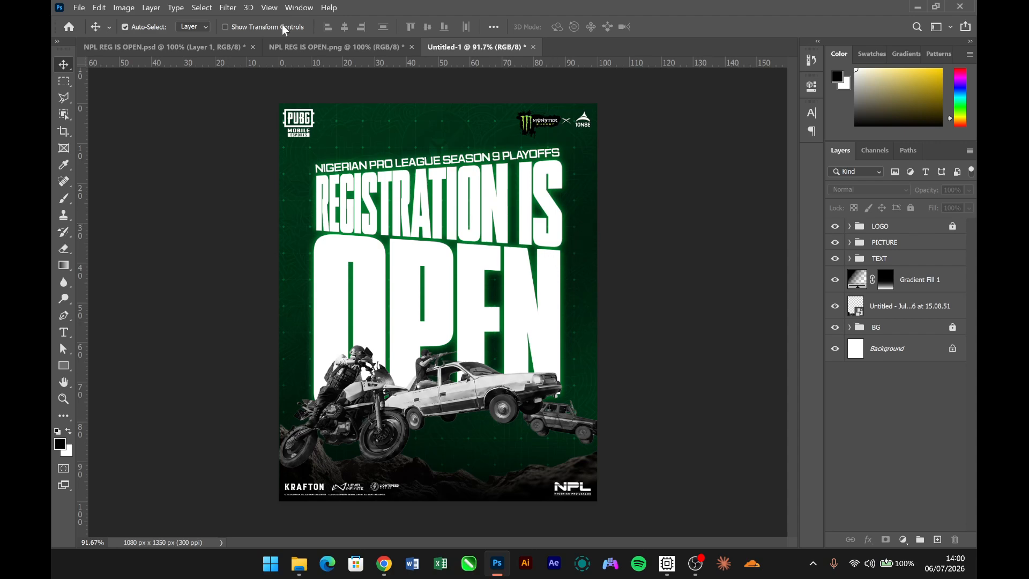
pyautogui.click(332, 48)
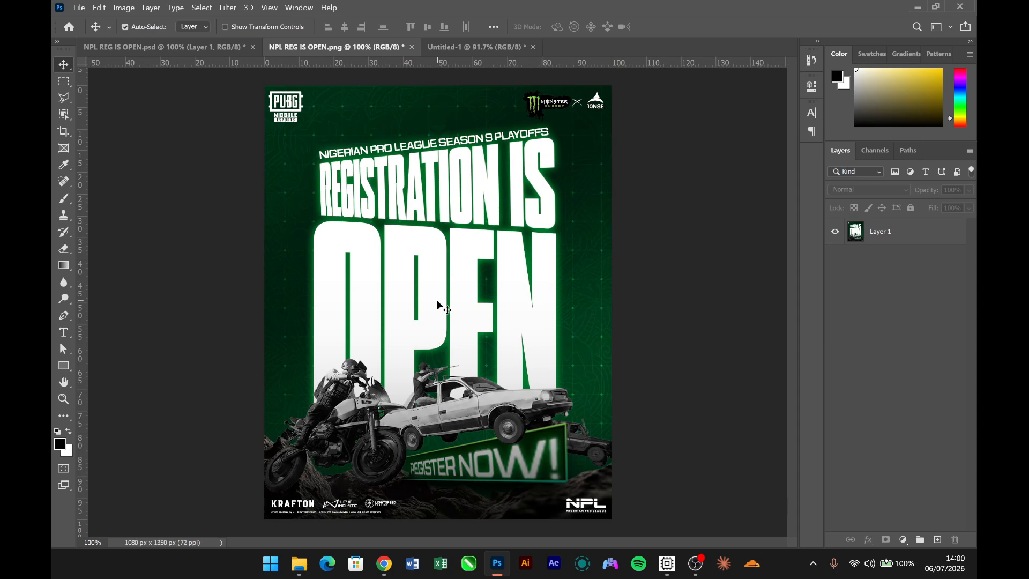
pyautogui.click(466, 47)
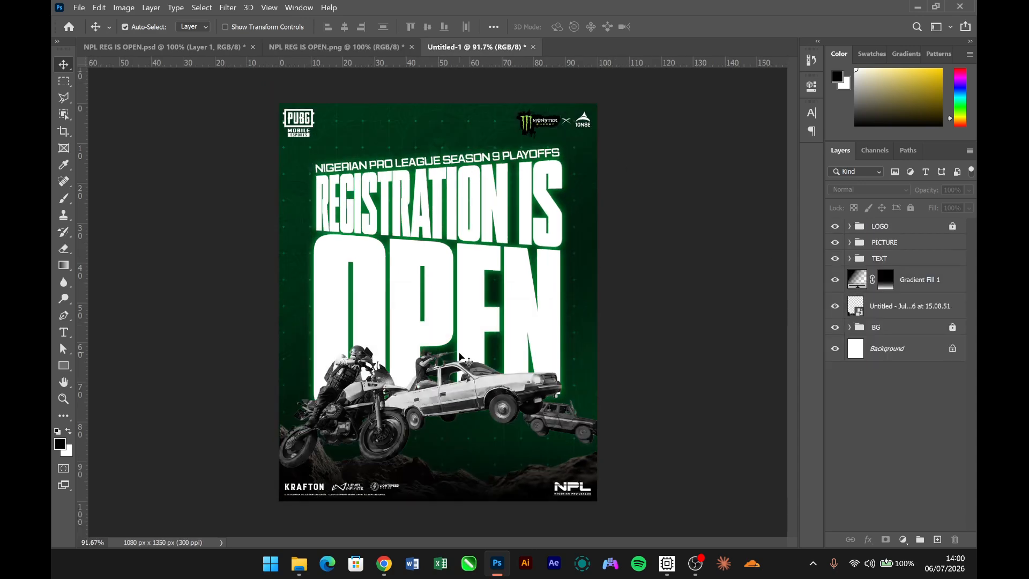
pyautogui.click(64, 367)
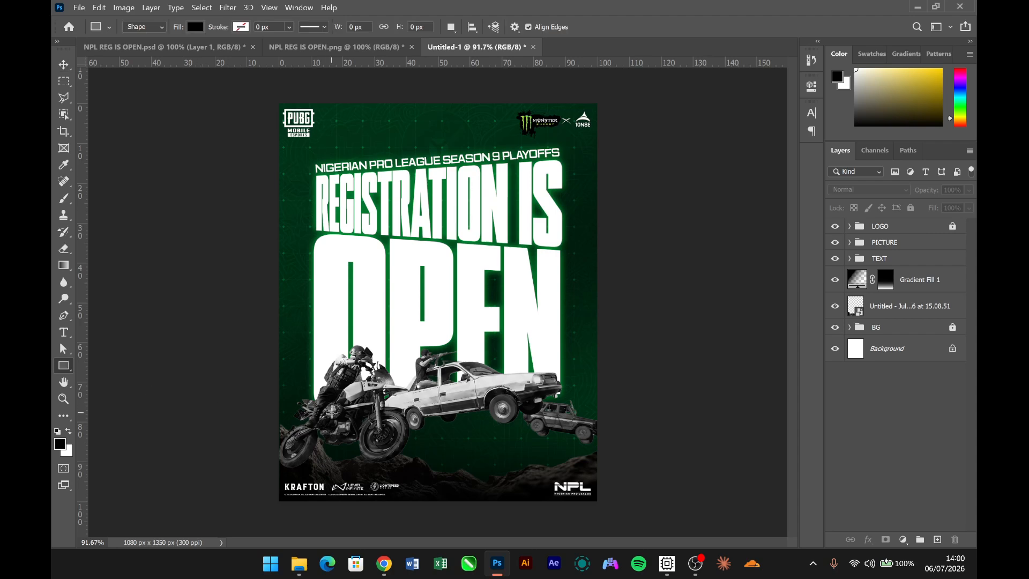
pyautogui.moveTo(388, 403); pyautogui.dragTo(566, 446)
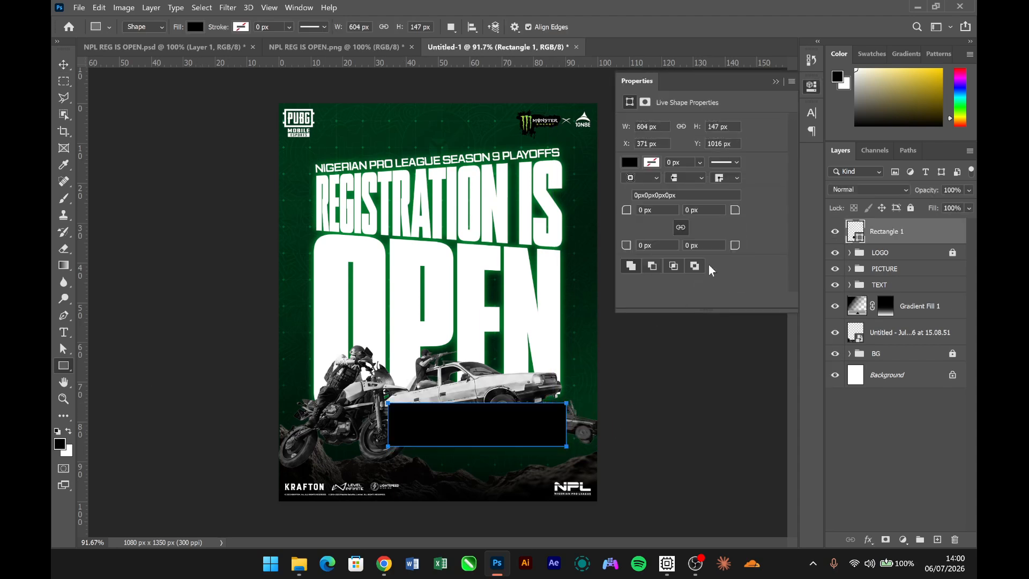
pyautogui.click(775, 83)
pyautogui.click(780, 109)
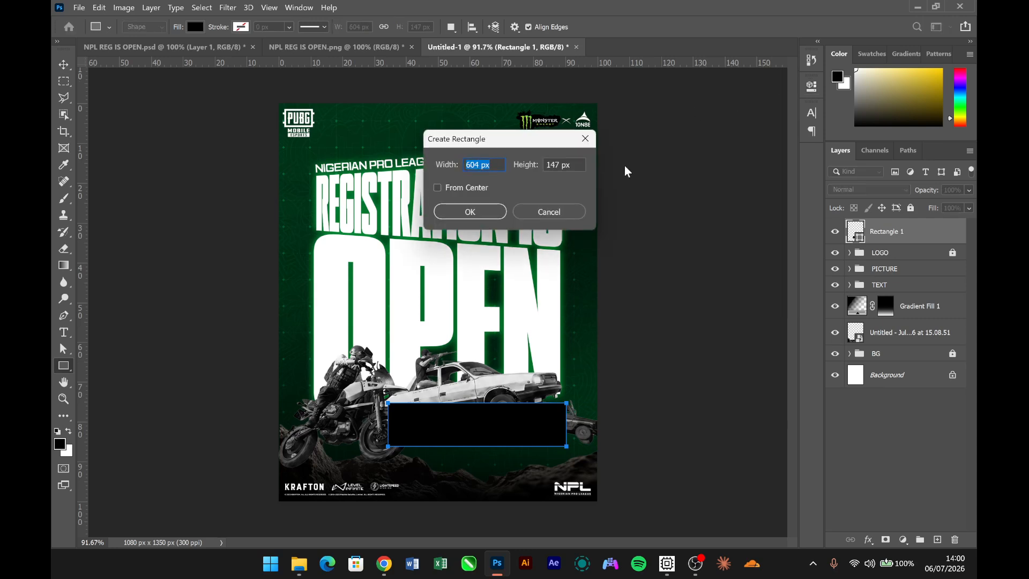
pyautogui.click(547, 212)
pyautogui.press('v')
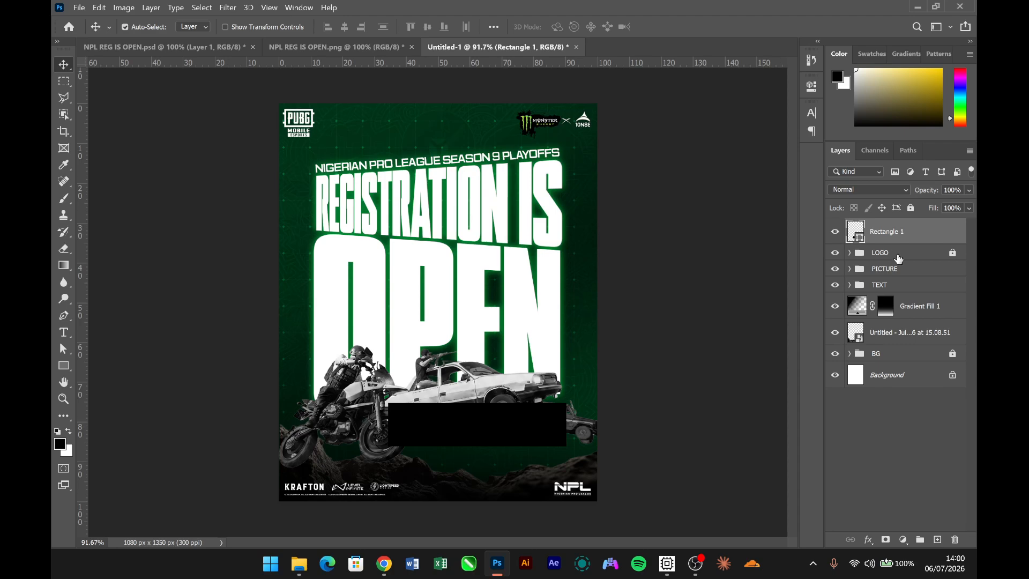
# - Add a reversed linear gradient overlay from #022403 to #022d0e to the banner rectangle, at 90° and 100% opacity
pyautogui.doubleClick(953, 231)
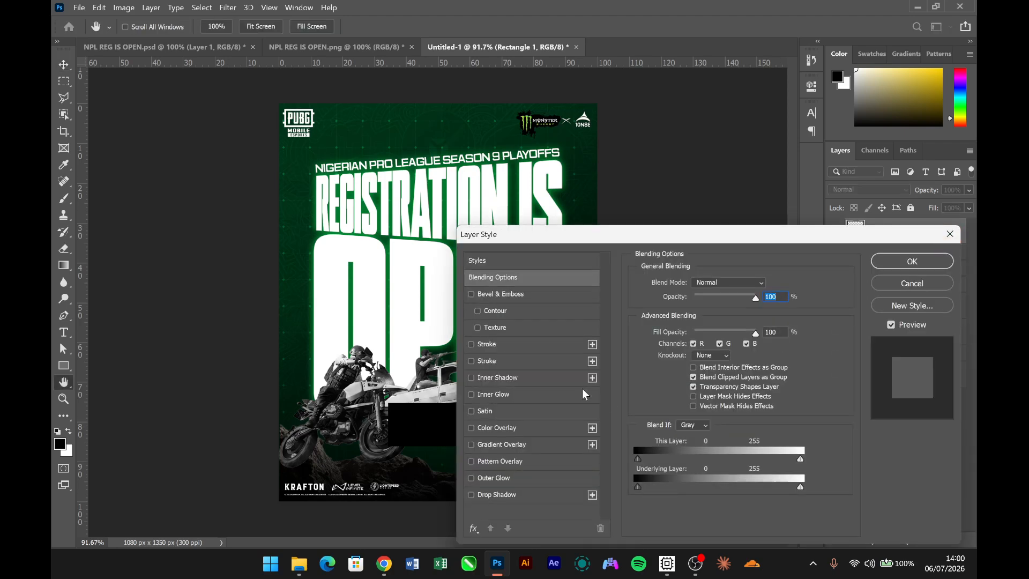
pyautogui.click(494, 446)
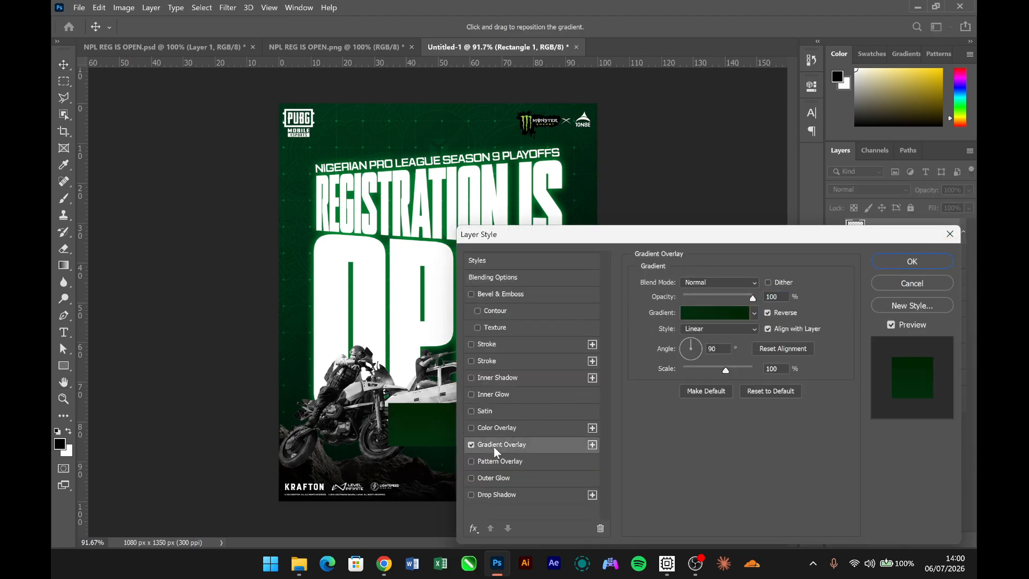
pyautogui.click(718, 313)
pyautogui.scroll(-3, 710, 298)
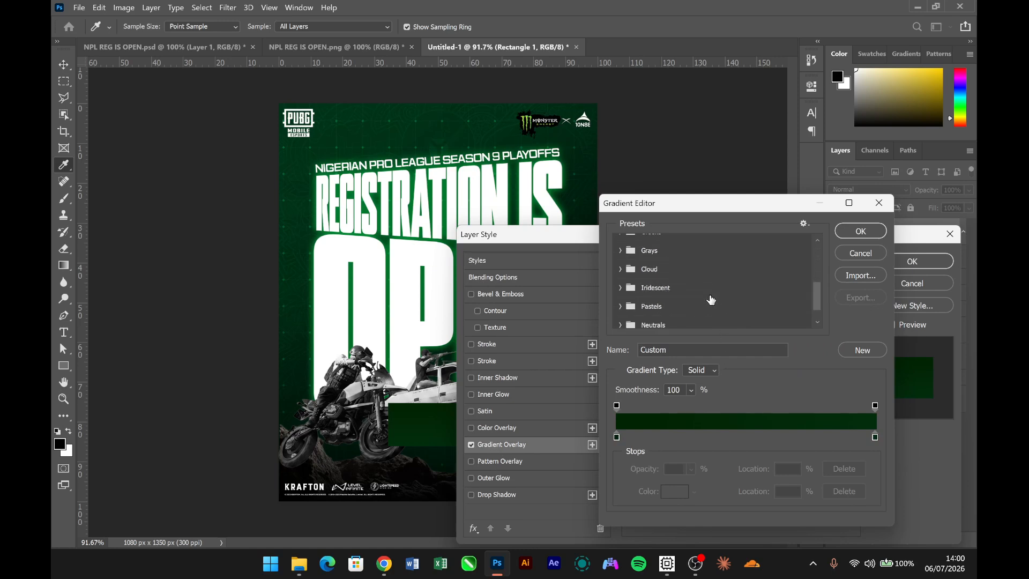
pyautogui.scroll(-1, 711, 300)
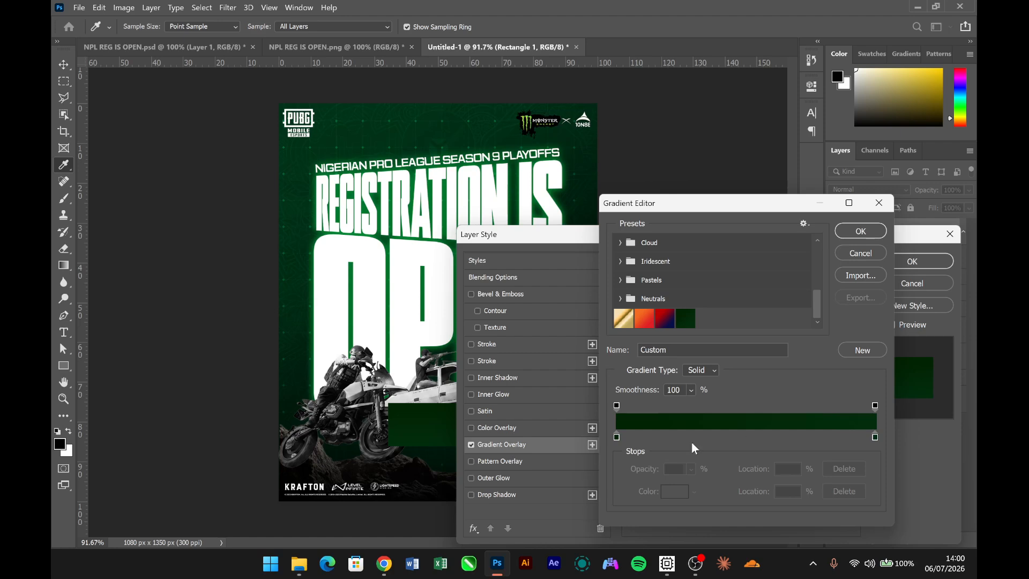
pyautogui.click(617, 438)
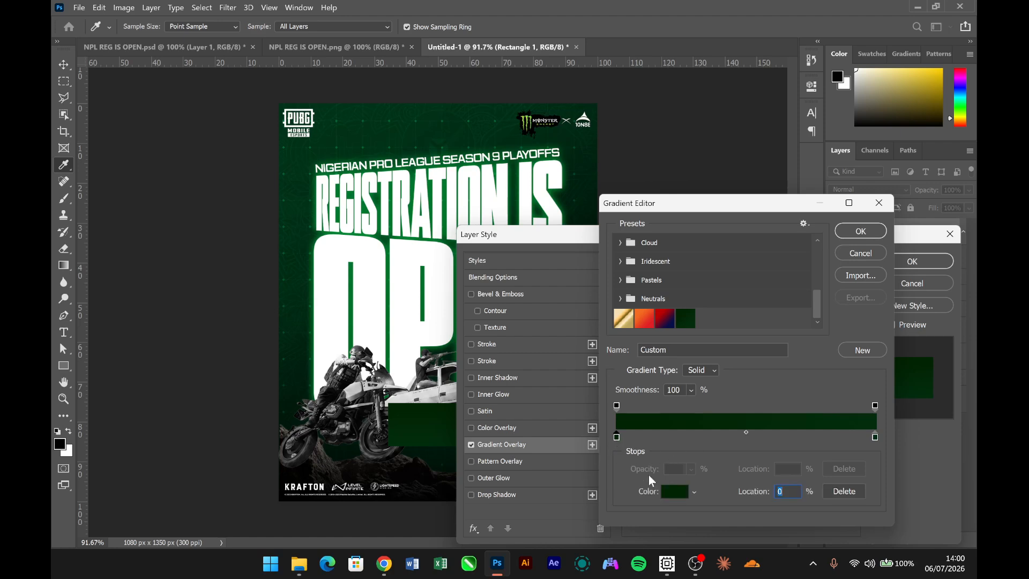
pyautogui.click(674, 492)
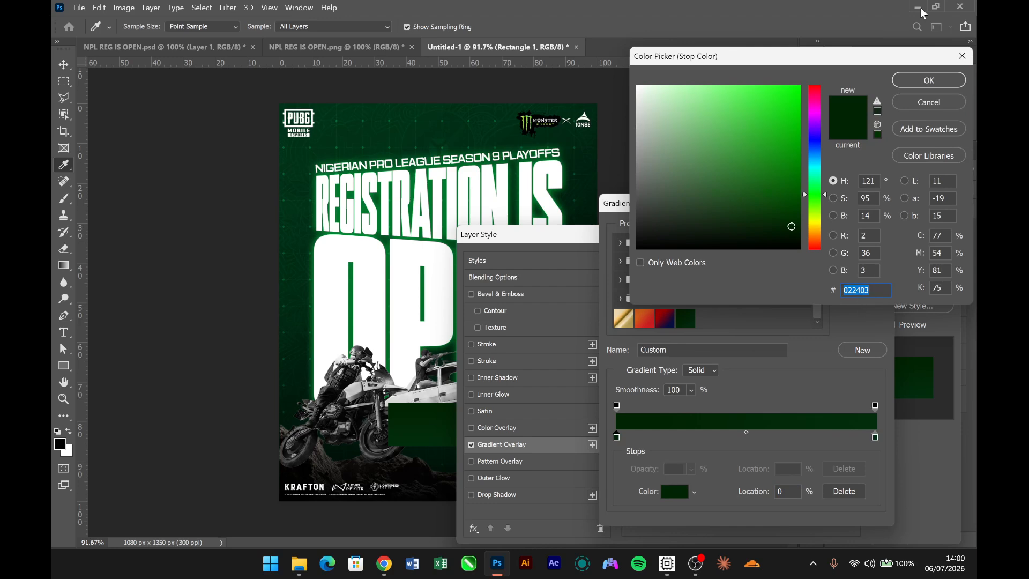
pyautogui.click(931, 81)
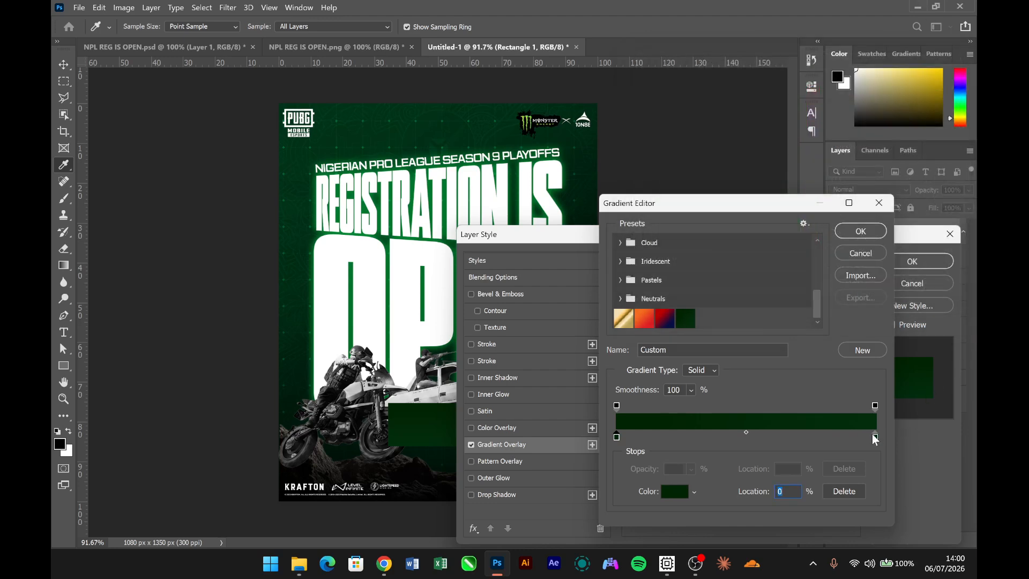
pyautogui.click(675, 493)
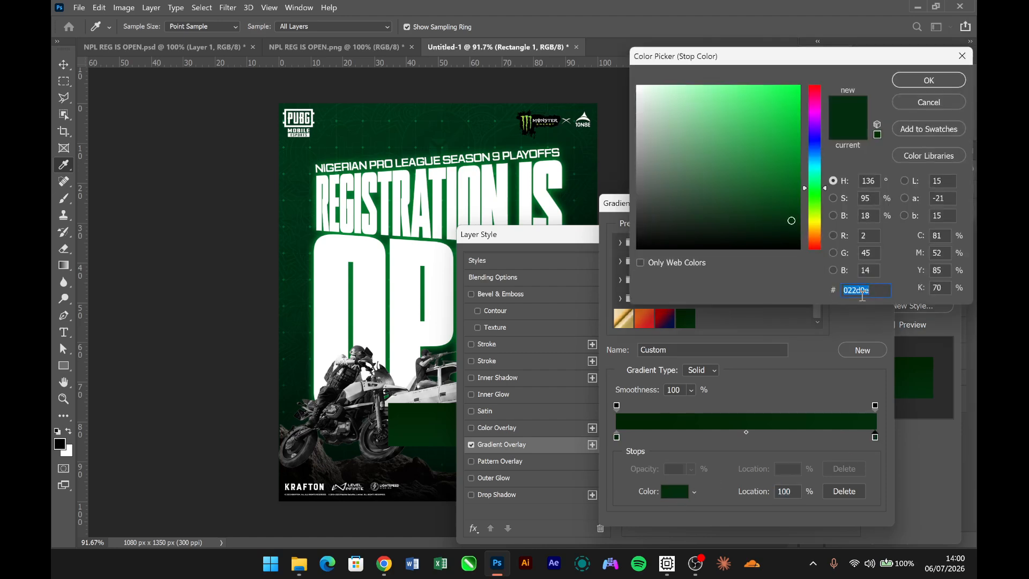
pyautogui.click(948, 81)
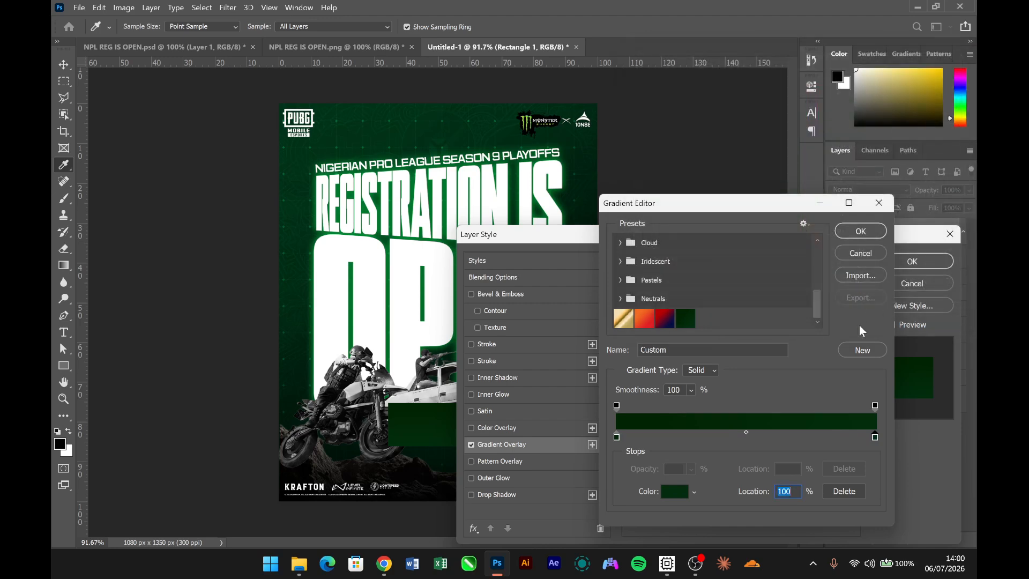
pyautogui.click(858, 254)
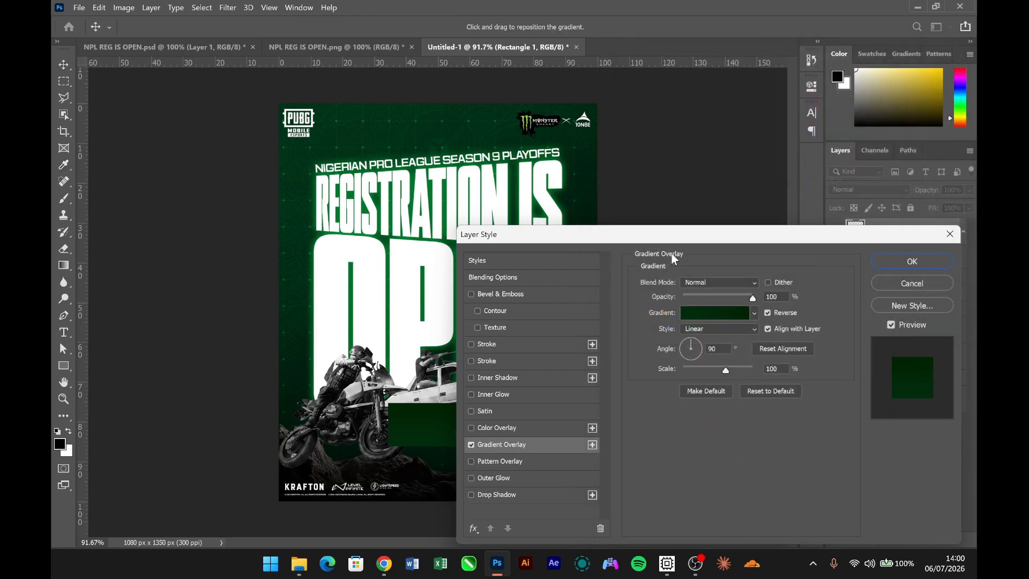
pyautogui.moveTo(679, 233); pyautogui.dragTo(590, 174)
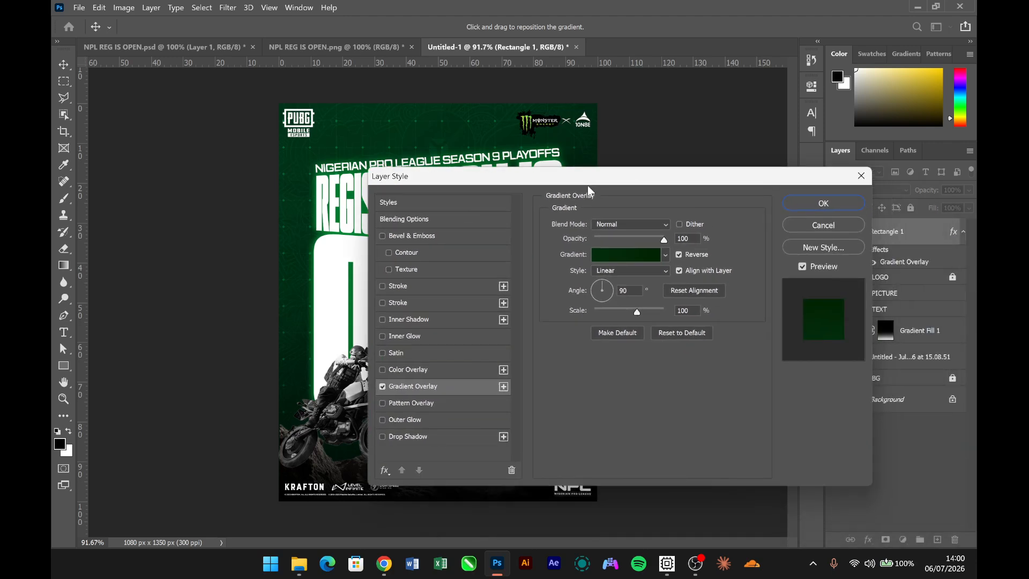
# - Give the banner rectangle a 3 px outside stroke with a gradient fill at 100% opacity
pyautogui.click(423, 287)
pyautogui.click(622, 320)
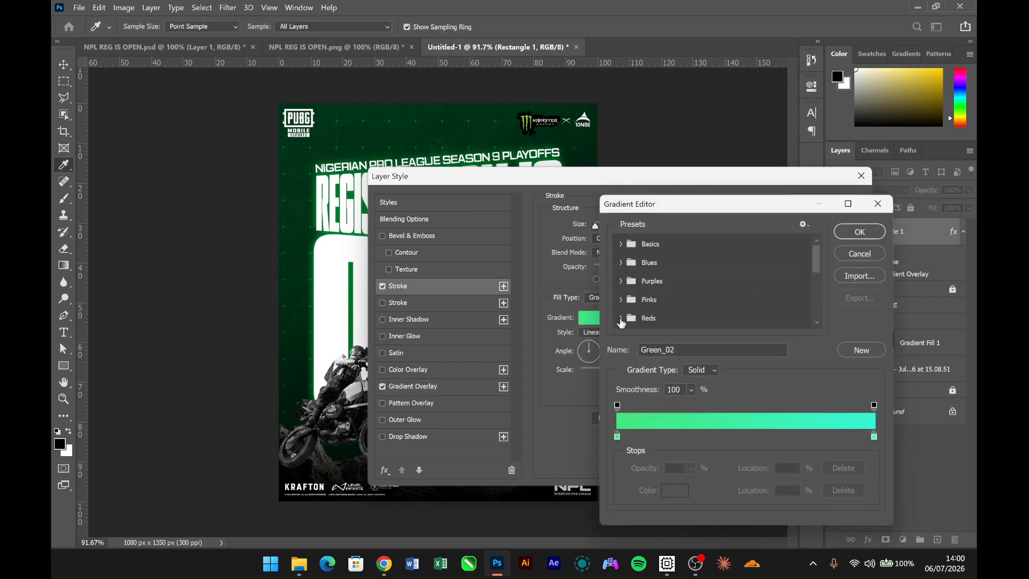
pyautogui.click(856, 256)
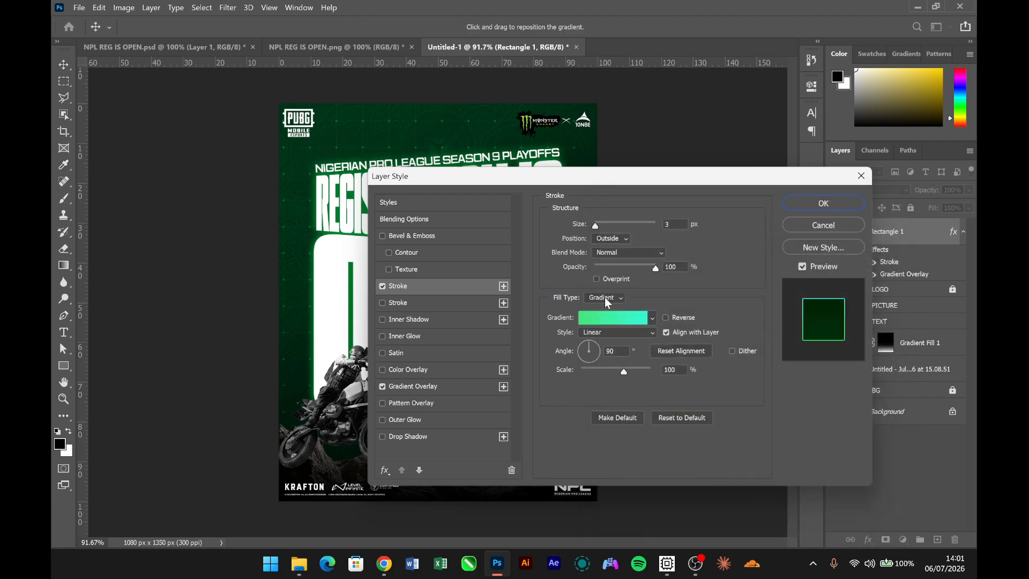
pyautogui.click(605, 298)
pyautogui.click(599, 317)
# - Set the stroke gradient to the Green_03 preset from the Greens set and apply the layer style
pyautogui.click(606, 318)
pyautogui.scroll(-3, 635, 274)
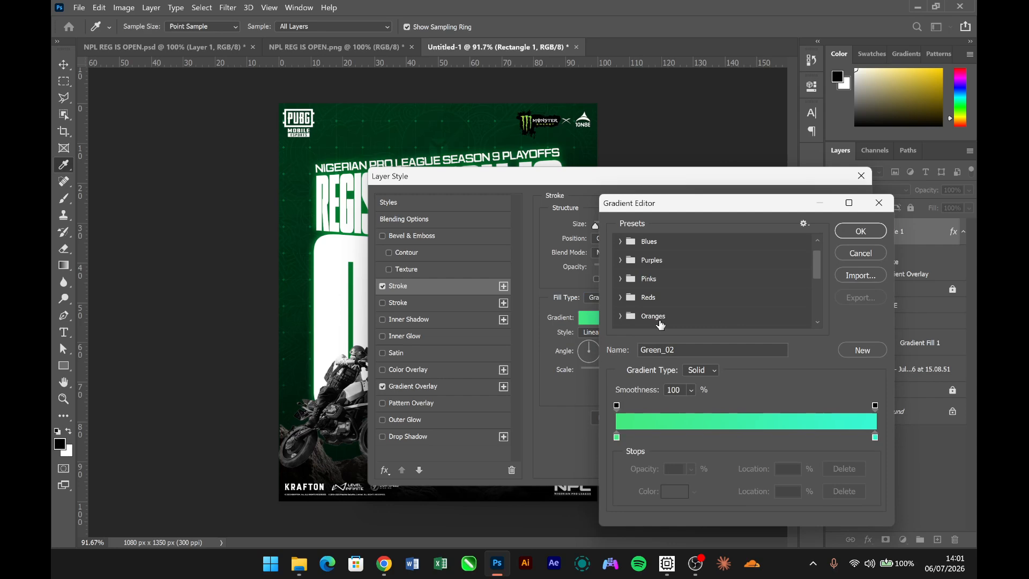
pyautogui.click(620, 316)
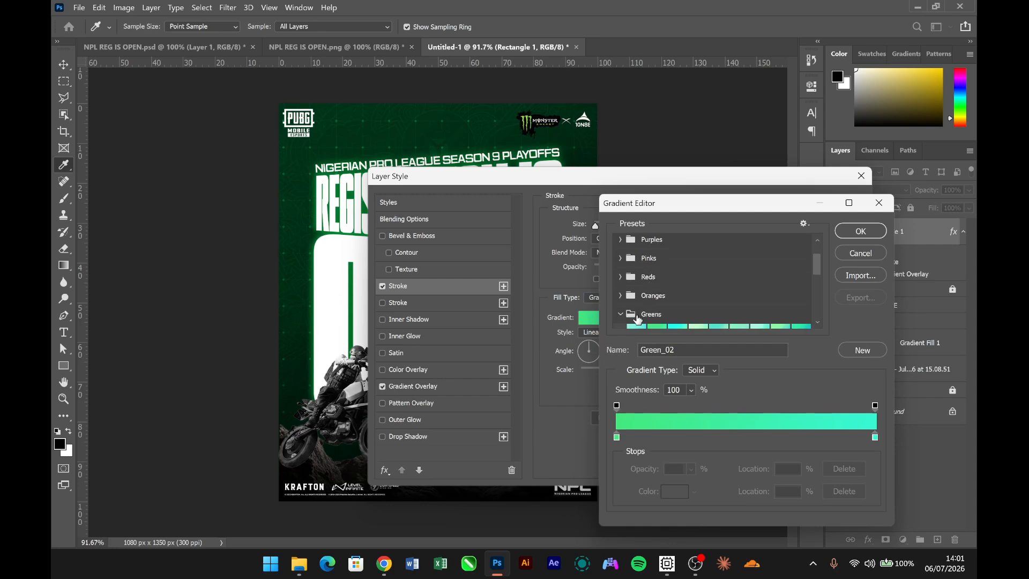
pyautogui.scroll(-2, 660, 300)
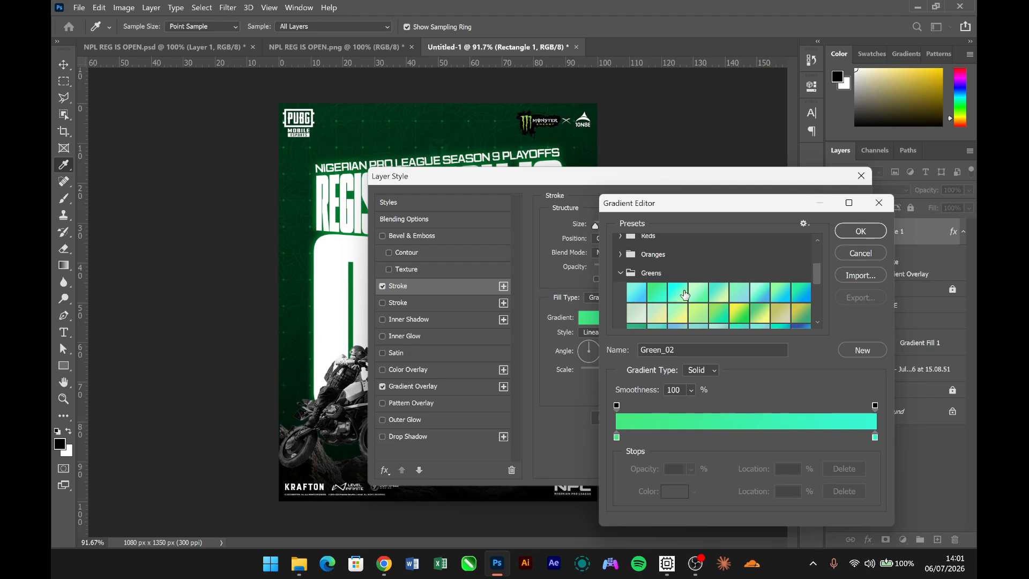
pyautogui.click(687, 294)
pyautogui.scroll(-1, 690, 296)
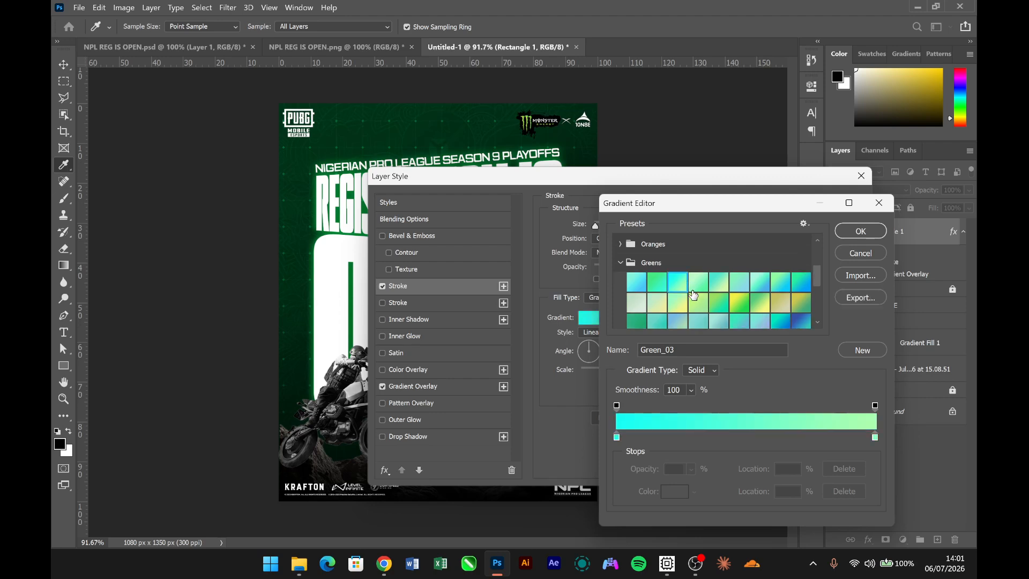
pyautogui.scroll(-1, 691, 311)
pyautogui.scroll(1, 700, 310)
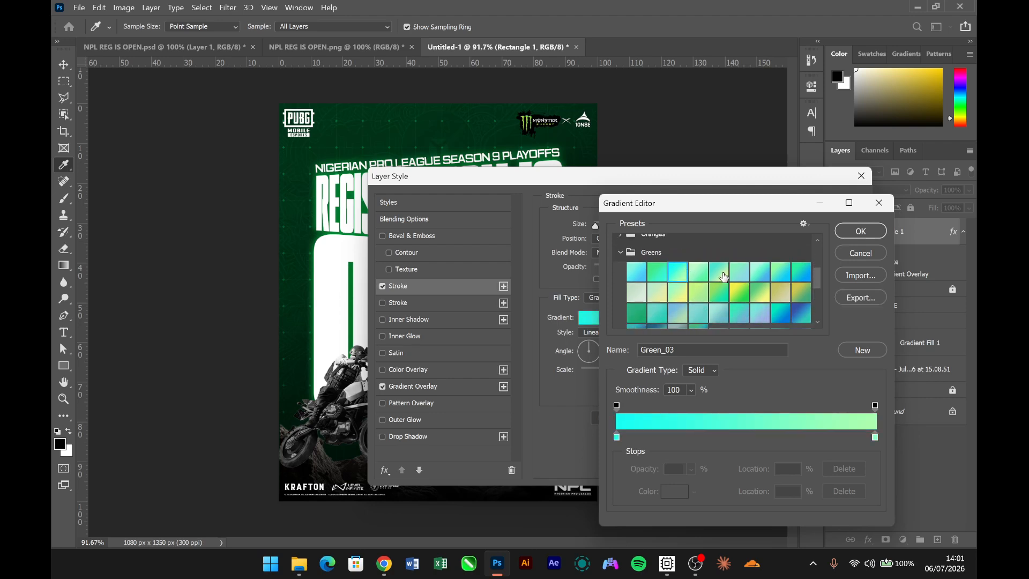
pyautogui.click(697, 272)
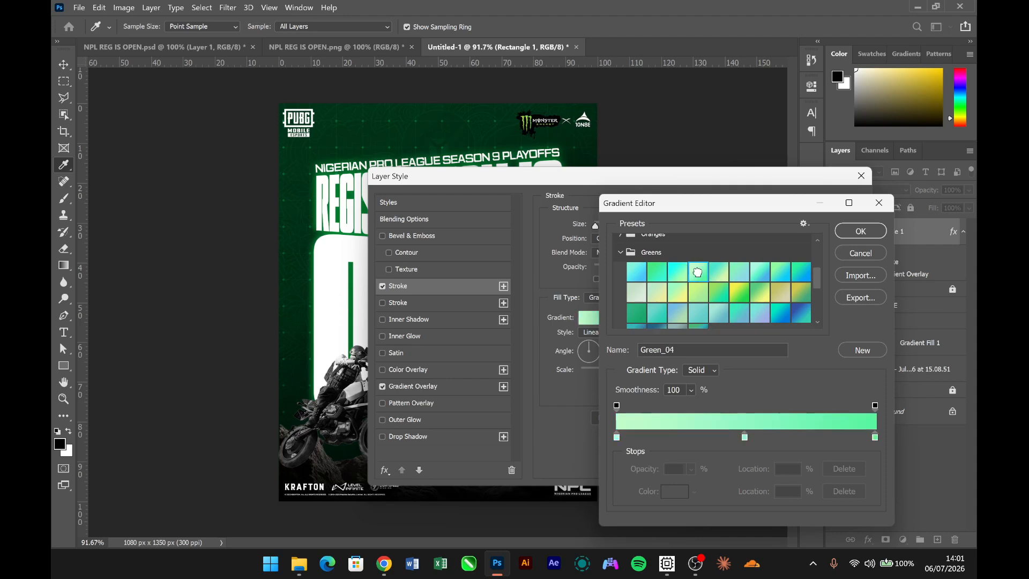
pyautogui.click(677, 272)
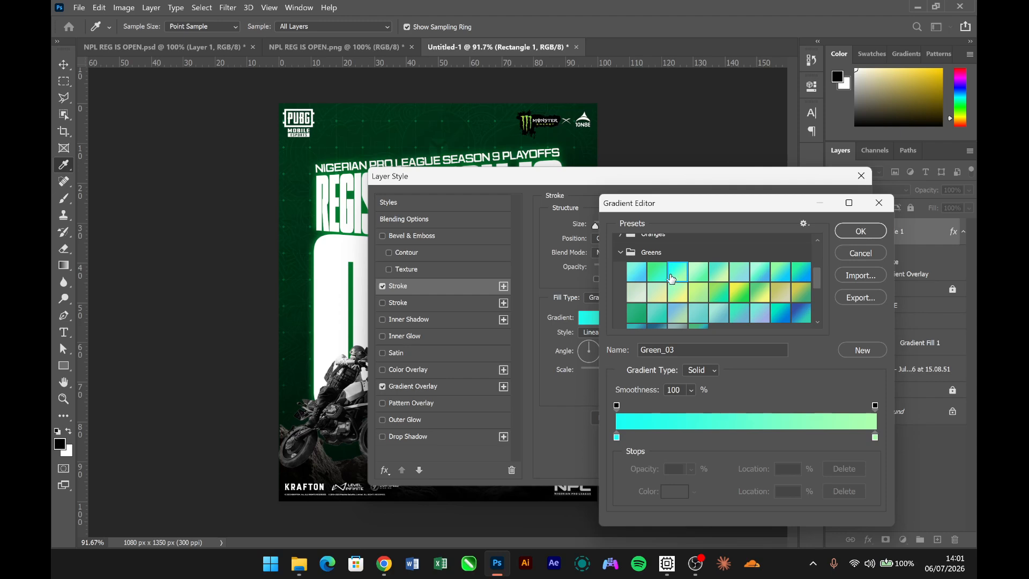
pyautogui.click(839, 232)
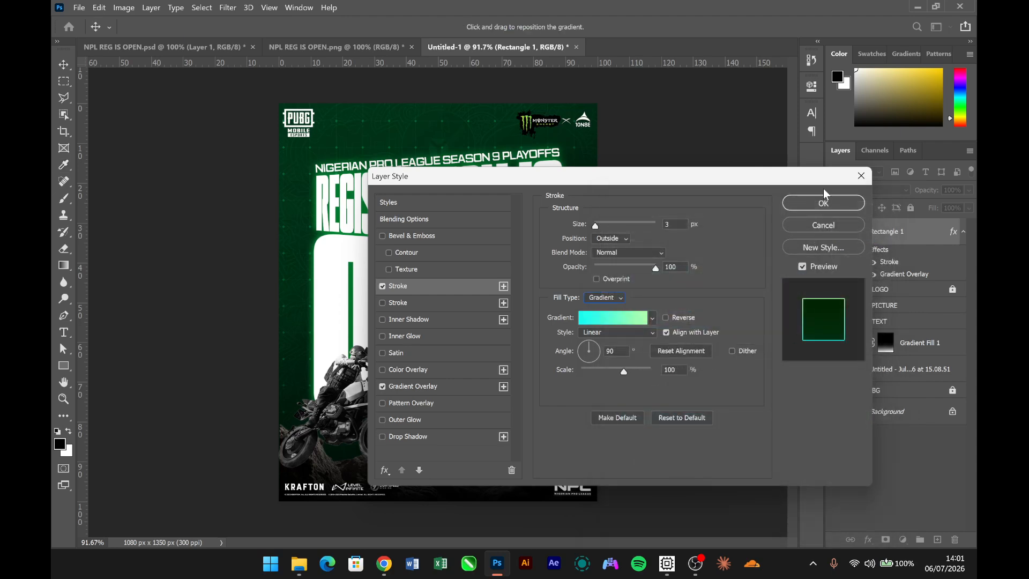
pyautogui.click(823, 203)
# - Compare the banner with the NPL REG IS OPEN.png reference and convert the Rectangle 1 layer to a smart object
pyautogui.moveTo(491, 426)
pyautogui.mouseDown()
pyautogui.moveTo(550, 425)
pyautogui.moveTo(471, 427)
pyautogui.moveTo(494, 425)
pyautogui.mouseUp()
pyautogui.click(372, 47)
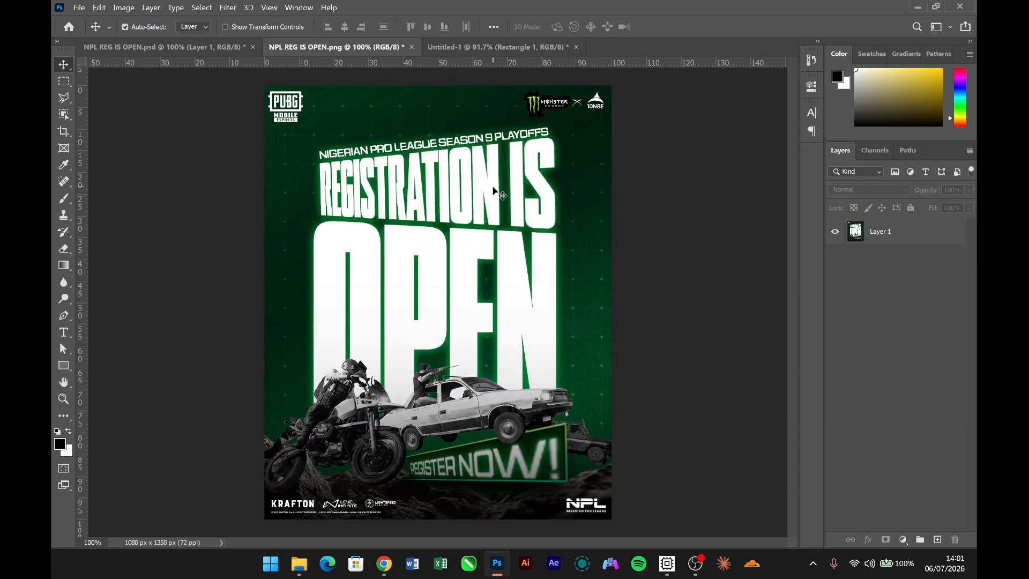
pyautogui.click(482, 55)
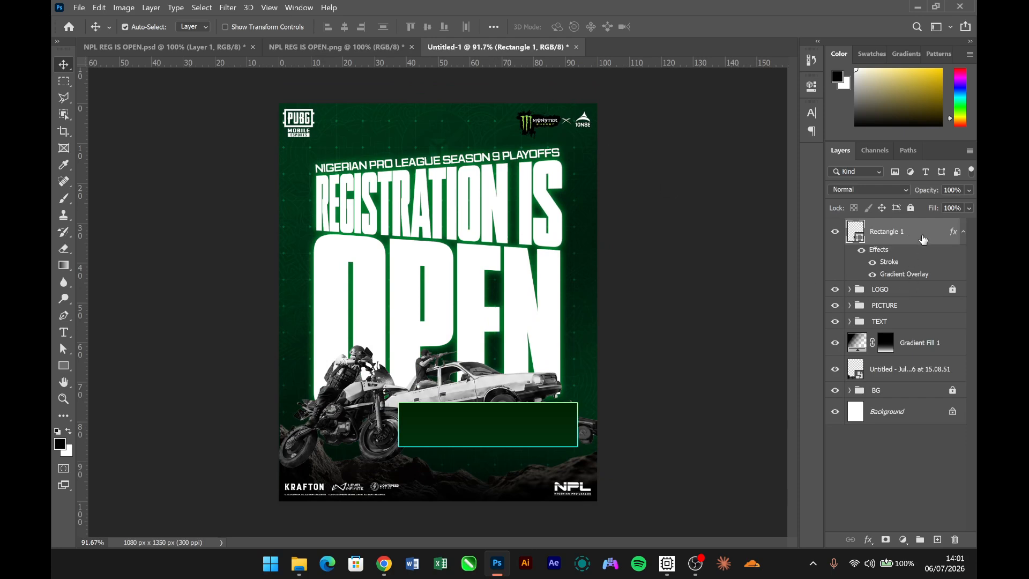
pyautogui.rightClick(922, 236)
pyautogui.click(789, 183)
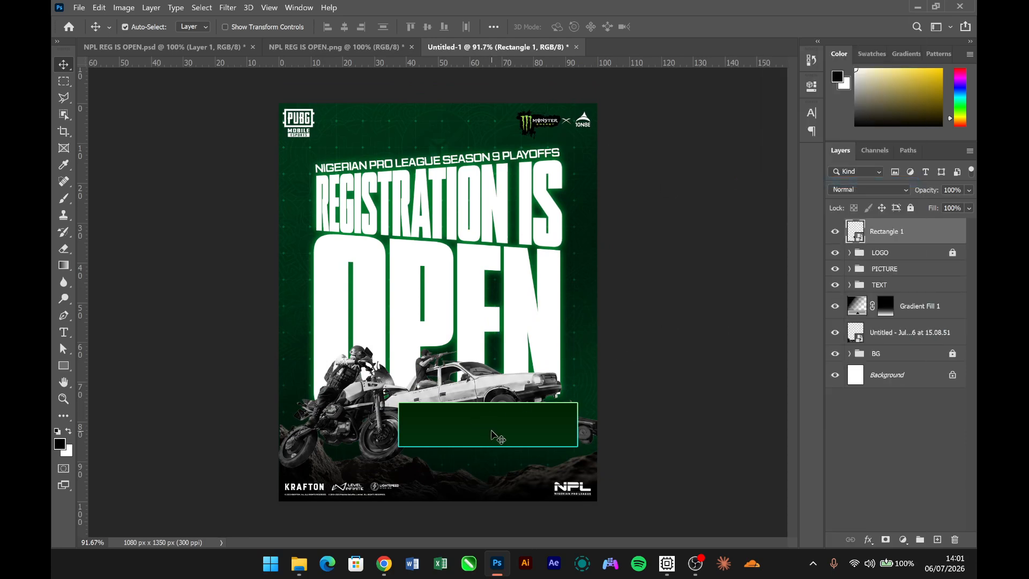
# - Move the banner down and left under the car, and apply a Perspective transform that heightens its right edge and narrows its left edge
pyautogui.moveTo(493, 432); pyautogui.dragTo(467, 437)
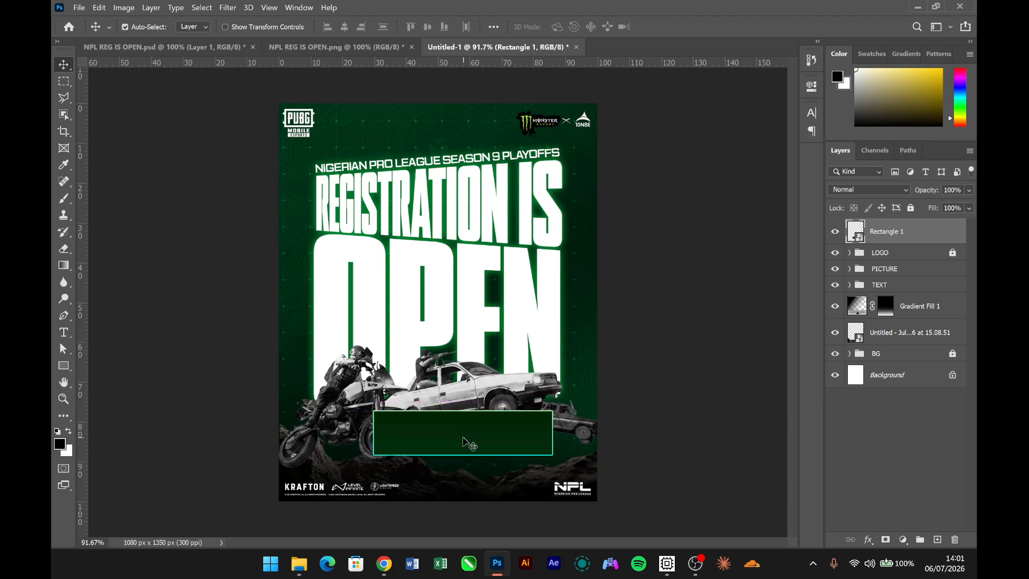
pyautogui.hotkey('ctrl', 't')
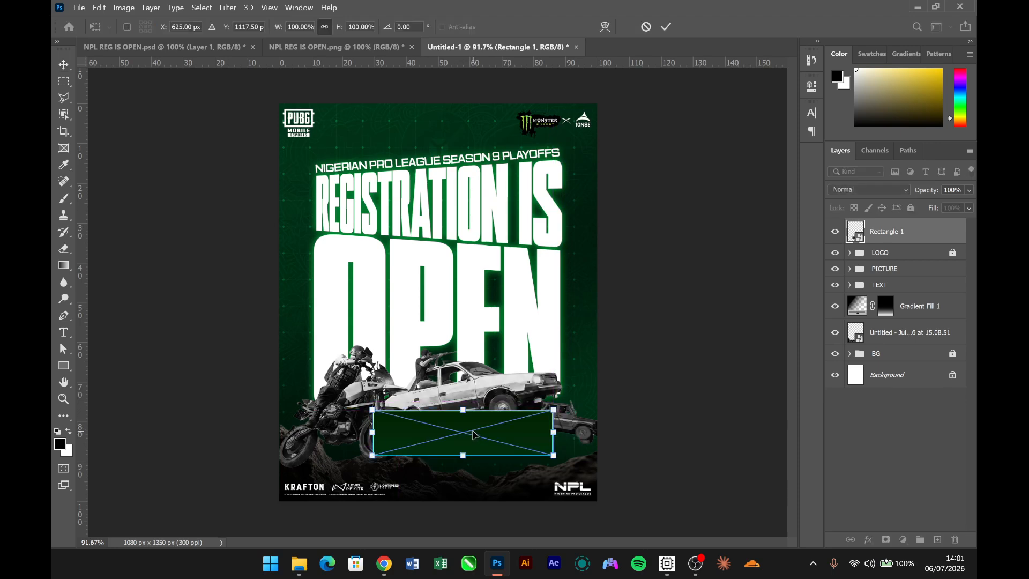
pyautogui.rightClick(533, 424)
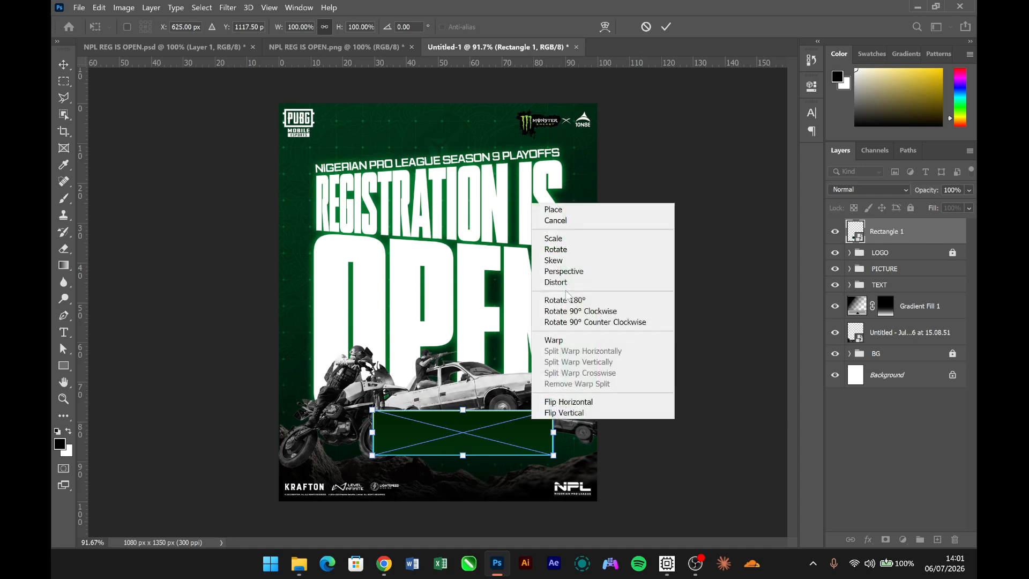
pyautogui.click(570, 270)
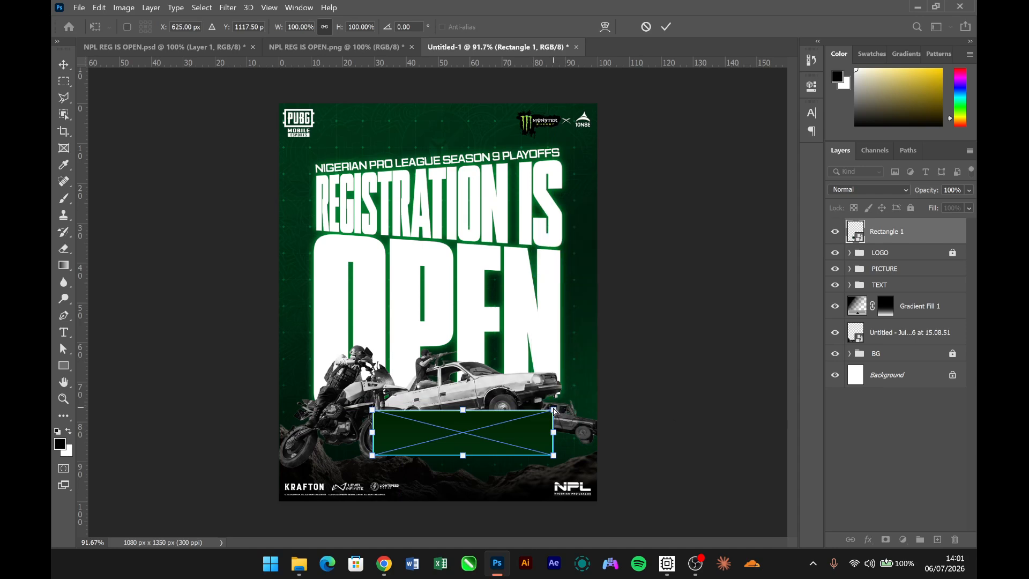
pyautogui.moveTo(554, 411); pyautogui.dragTo(554, 397)
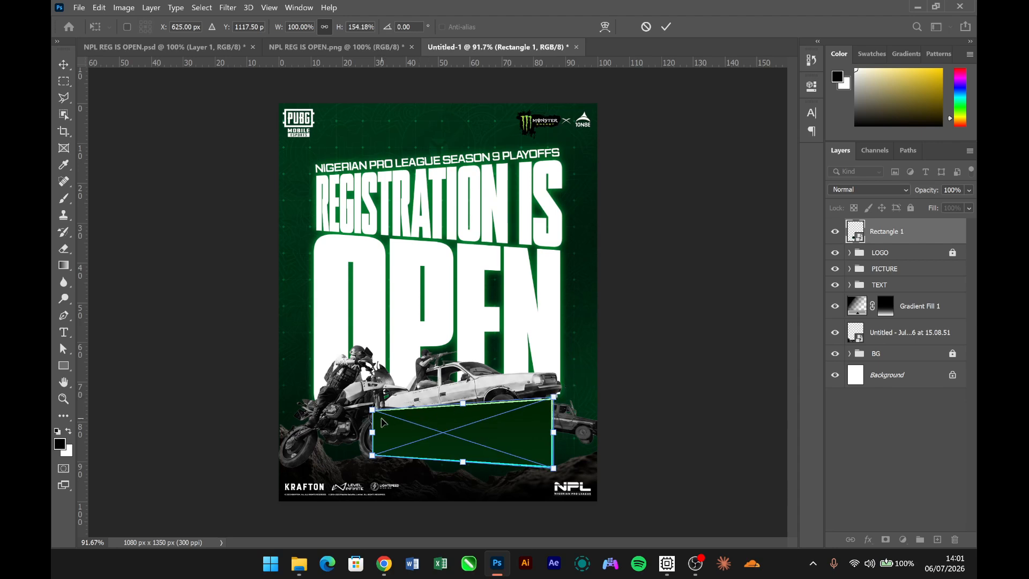
pyautogui.moveTo(373, 411); pyautogui.dragTo(372, 423)
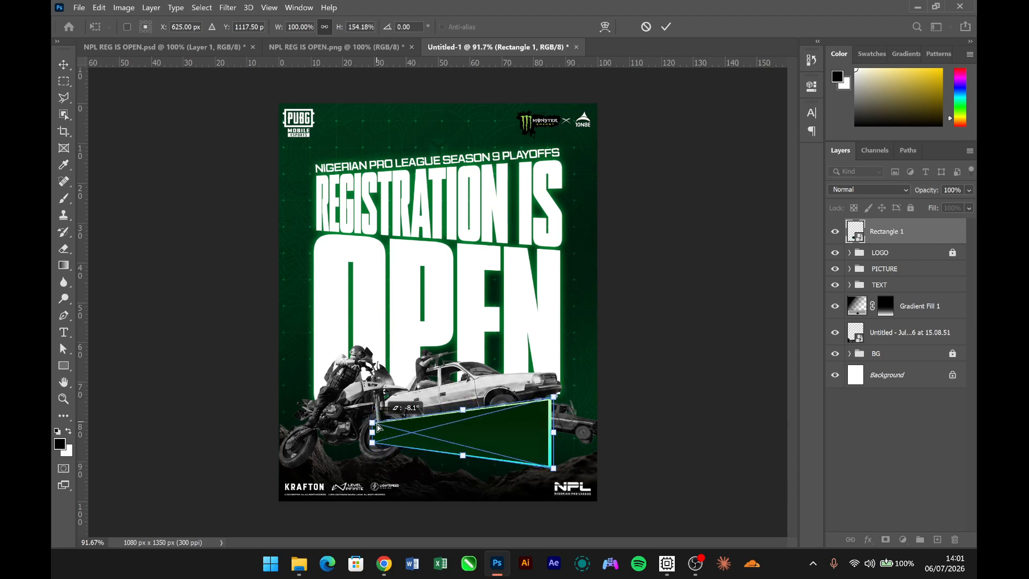
pyautogui.press('Return')
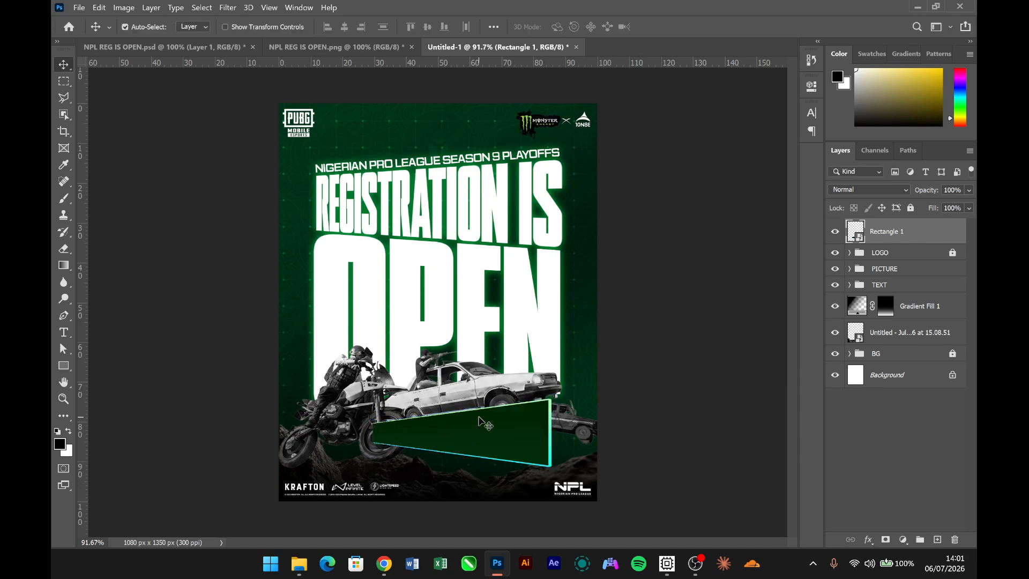
# - Shift the banner right to start at the motorcycle's front wheel and narrow it to about 84% width
pyautogui.moveTo(466, 442); pyautogui.dragTo(496, 441)
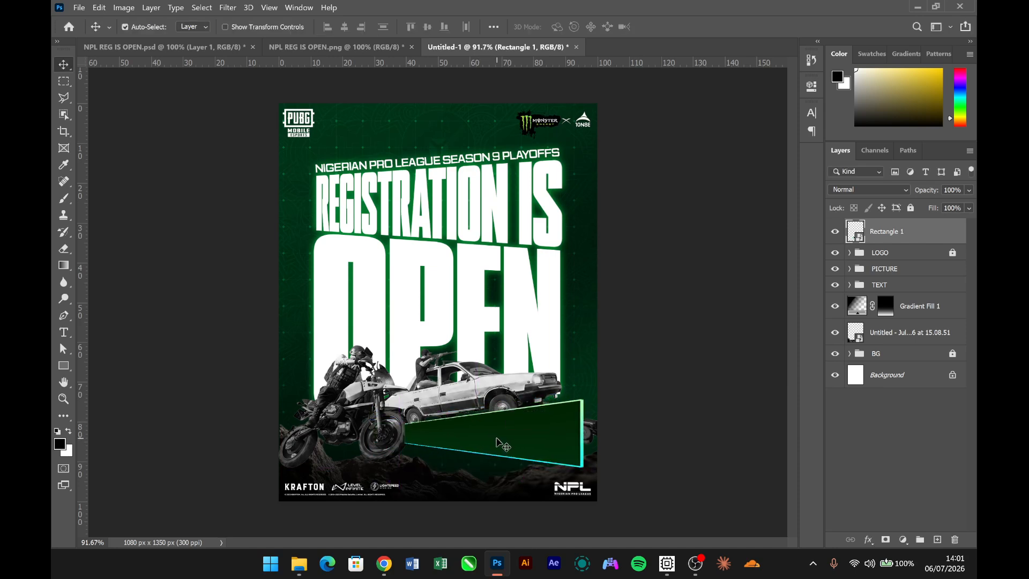
pyautogui.hotkey('ctrl', 't')
pyautogui.moveTo(584, 433); pyautogui.dragTo(552, 433)
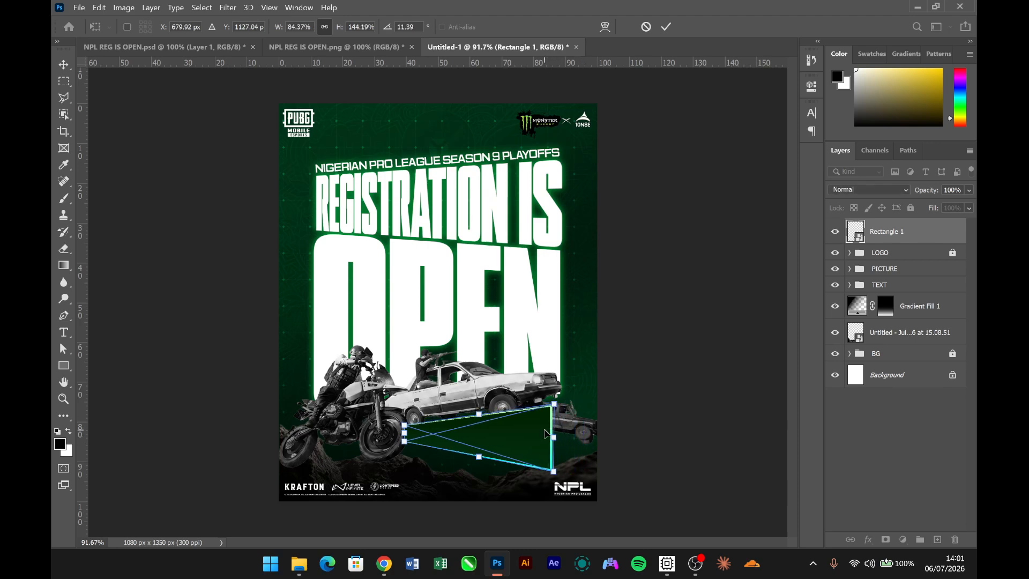
# - Shorten the banner's right edge by moving its corners slightly inward, and nudge the banner into place below the car
pyautogui.rightClick(544, 429)
pyautogui.click(568, 286)
pyautogui.moveTo(556, 472); pyautogui.dragTo(556, 467)
pyautogui.press('Return')
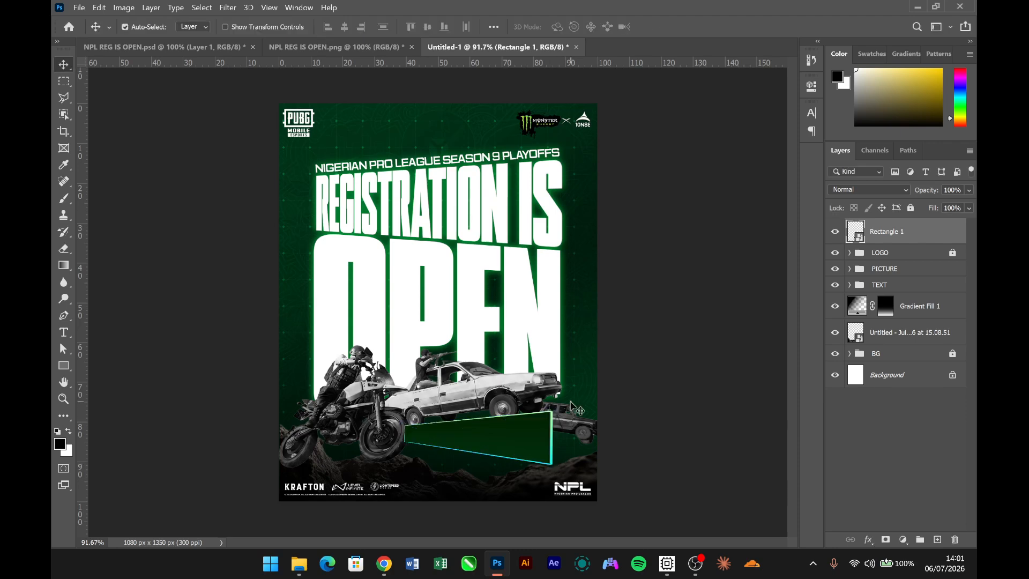
pyautogui.moveTo(506, 422); pyautogui.dragTo(501, 438)
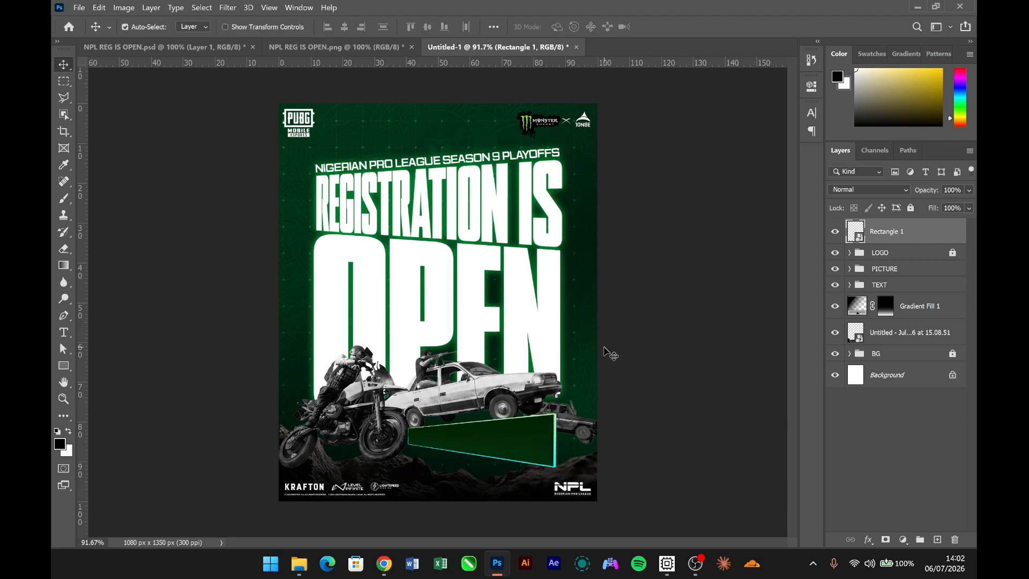
# - Using the NPL REG IS OPEN.png reference, place the Rectangle 1 layer beneath the vehicle image in the PICTURE group and nudge the banner slightly left
pyautogui.click(369, 50)
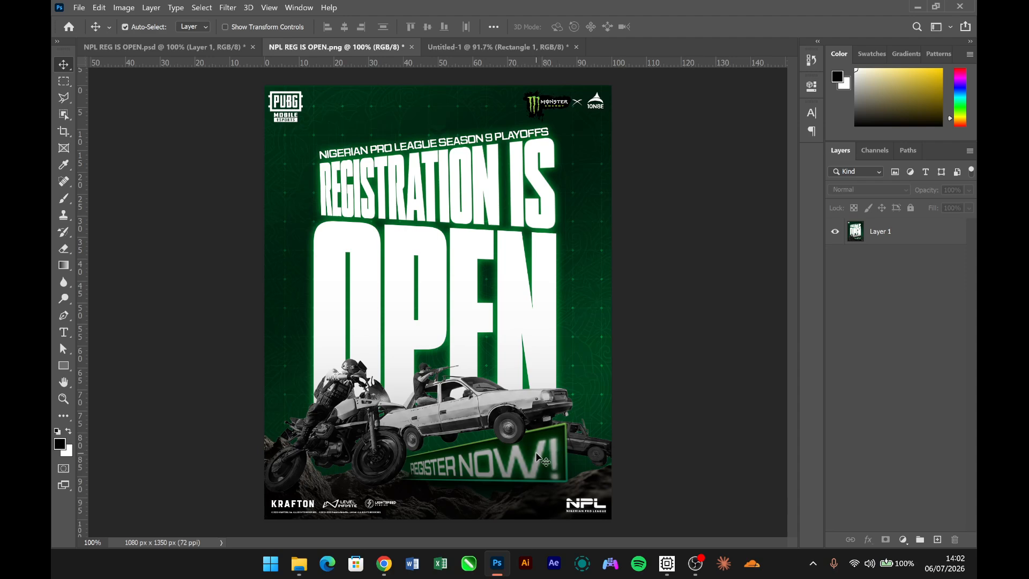
pyautogui.click(461, 48)
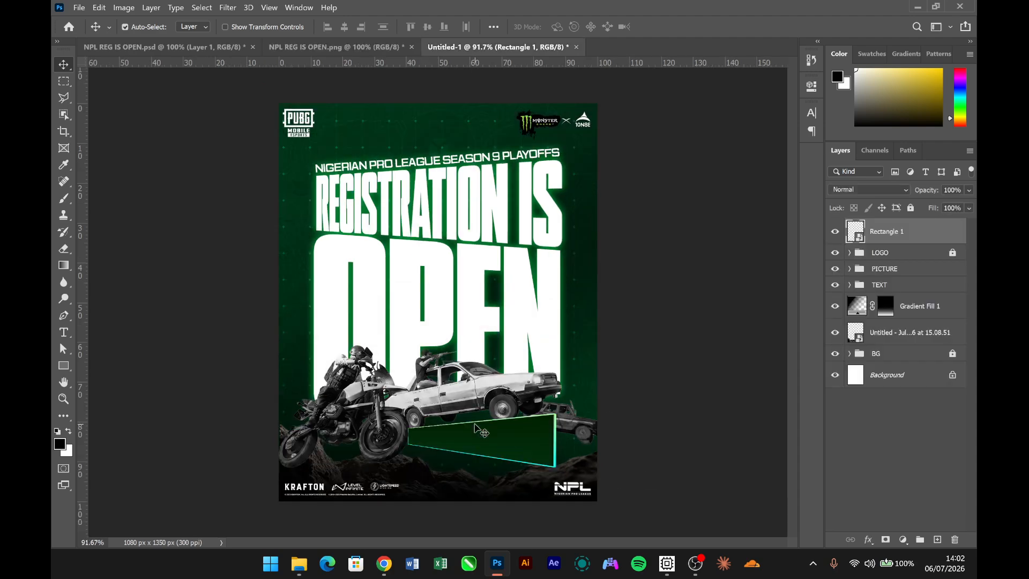
pyautogui.click(489, 393)
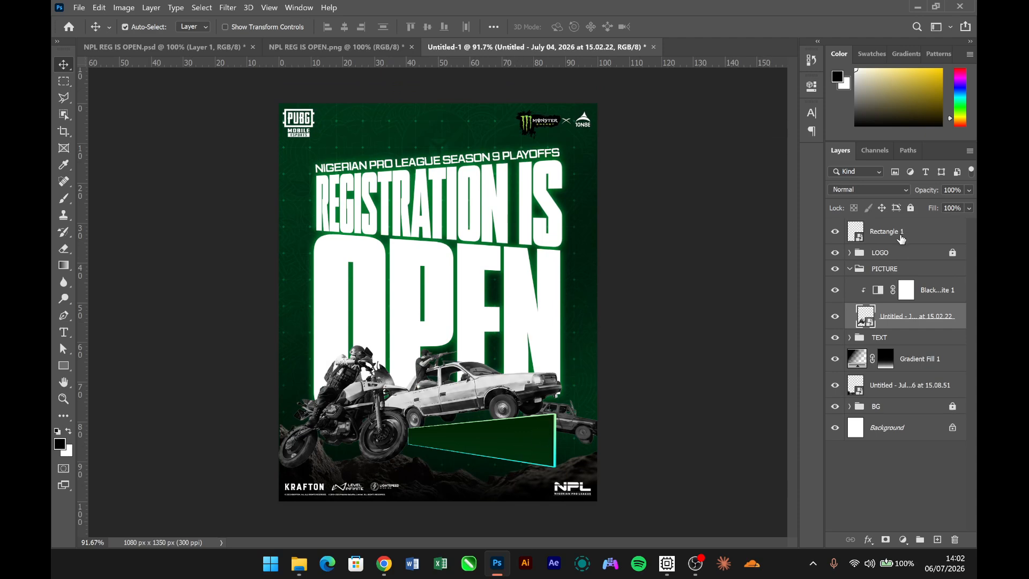
pyautogui.click(904, 232)
pyautogui.moveTo(946, 248); pyautogui.dragTo(938, 335)
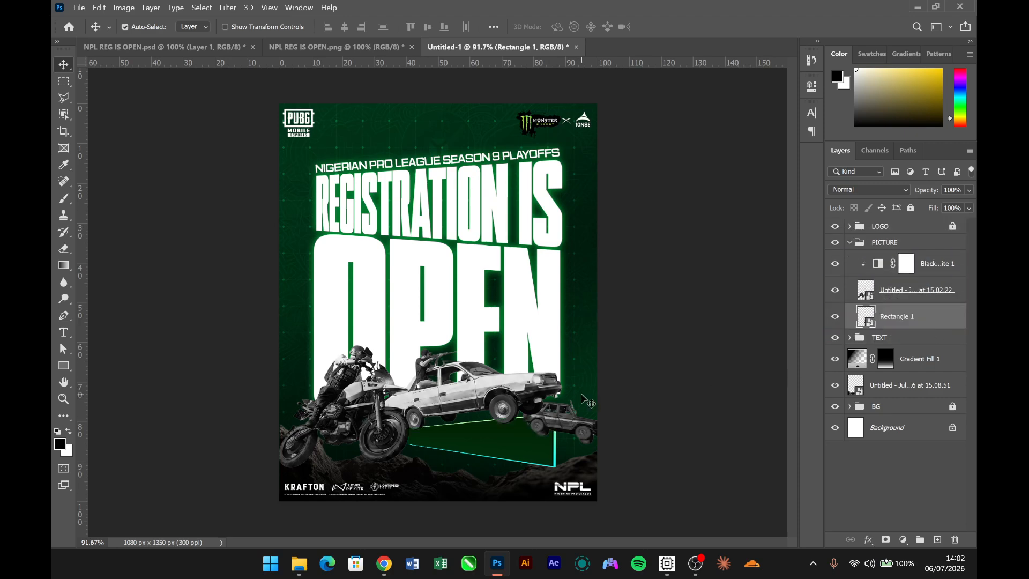
pyautogui.moveTo(531, 451); pyautogui.dragTo(527, 452)
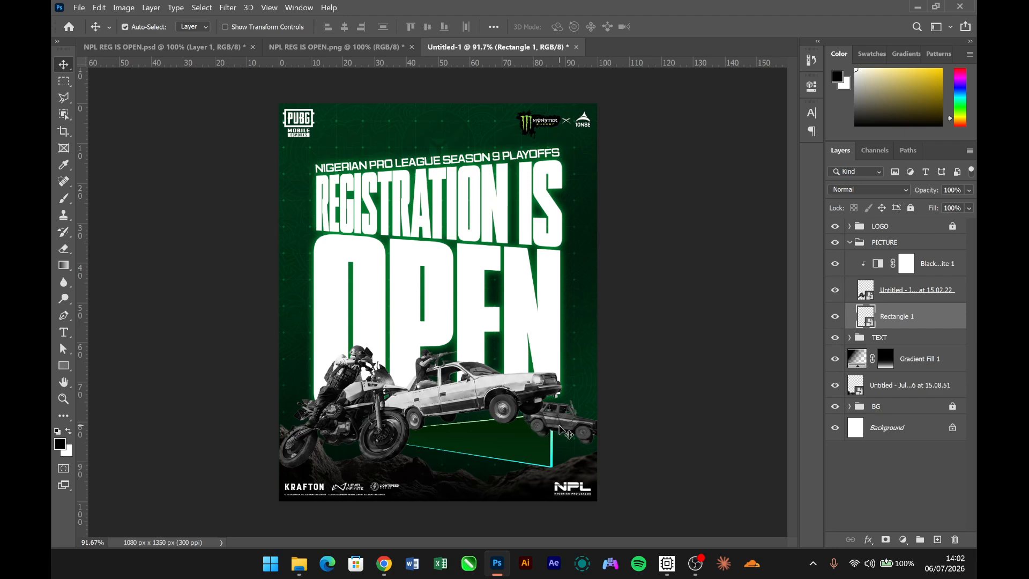
# - Select the white car's front wheel in the vehicle image with the Object Selection tool and copy it to a new layer
pyautogui.click(504, 406)
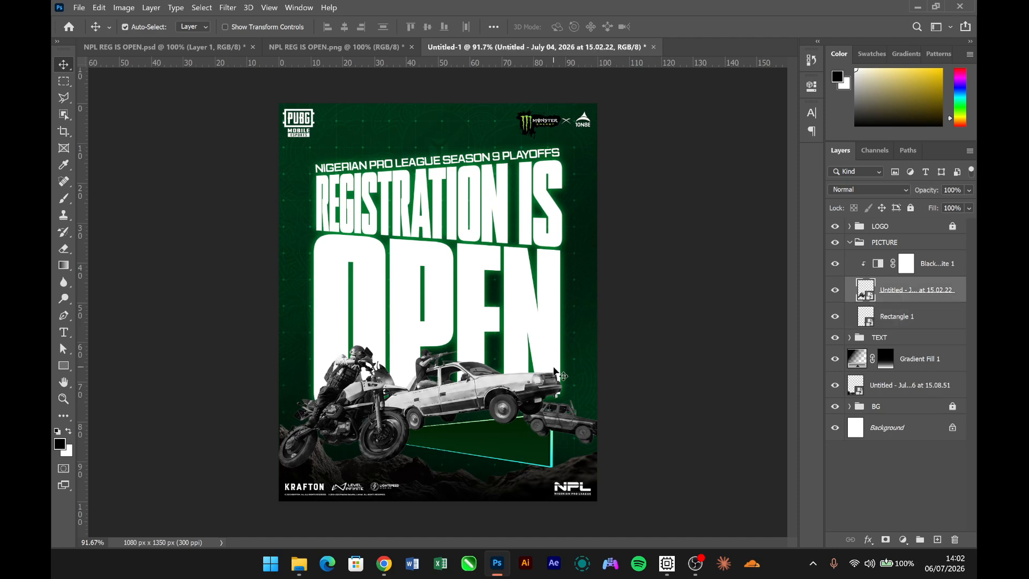
pyautogui.rightClick(63, 114)
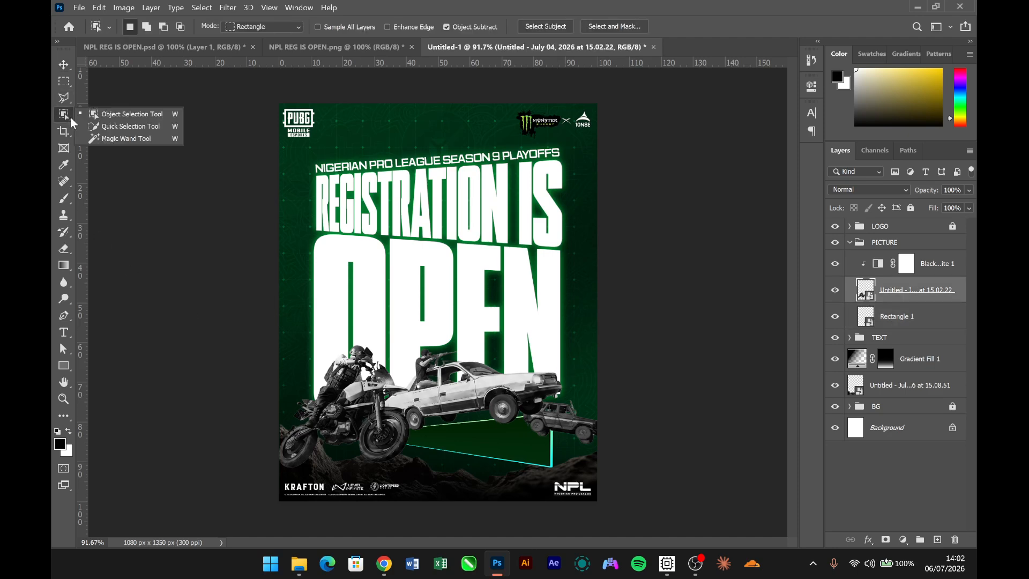
pyautogui.click(148, 113)
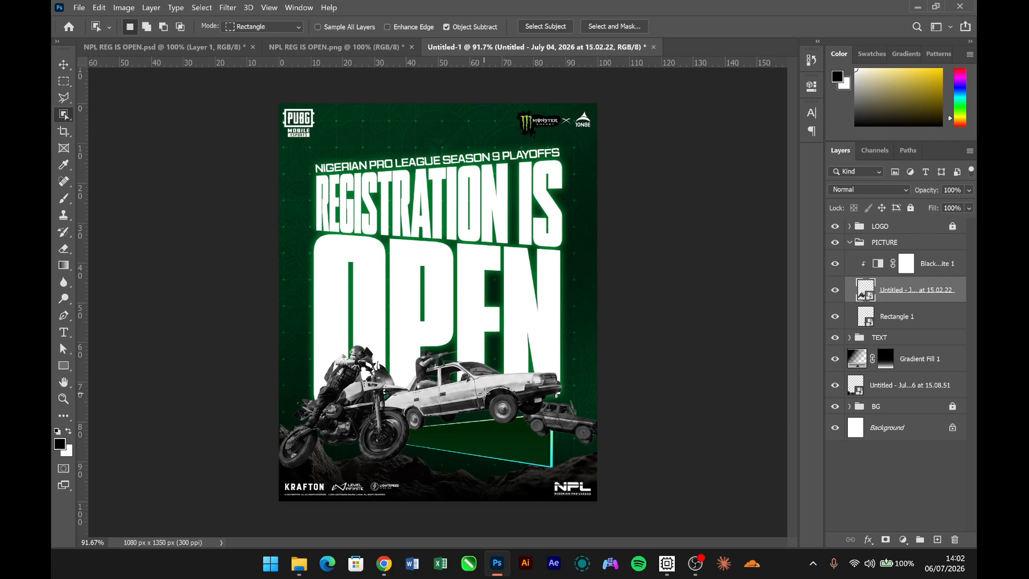
pyautogui.moveTo(484, 394); pyautogui.dragTo(521, 427)
pyautogui.hotkey('ctrl', 'j')
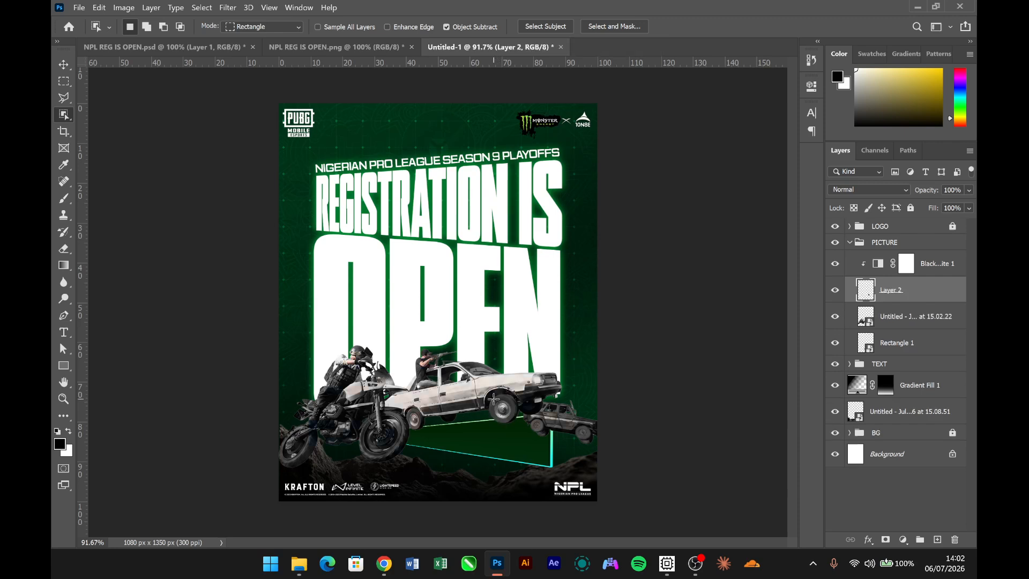
pyautogui.press('v')
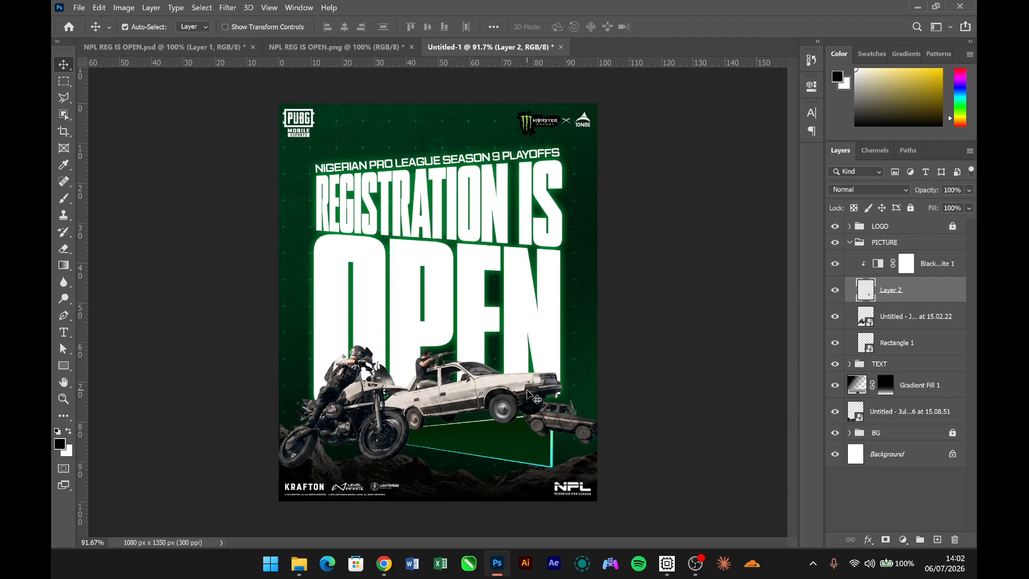
# - Duplicate the Black & White 1 adjustment above the vehicle image layer and clip it to that layer
pyautogui.click(948, 274)
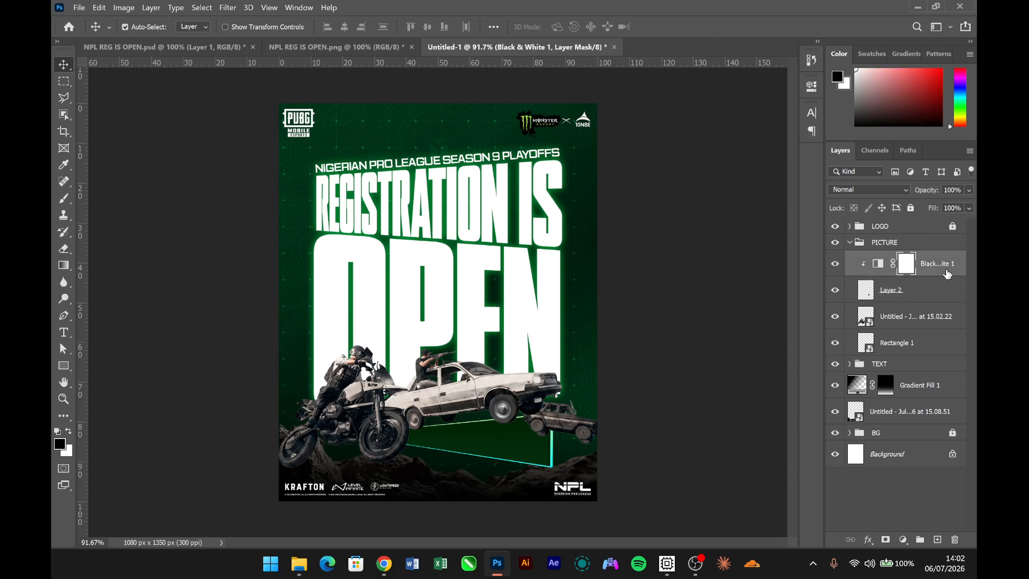
pyautogui.click(930, 325)
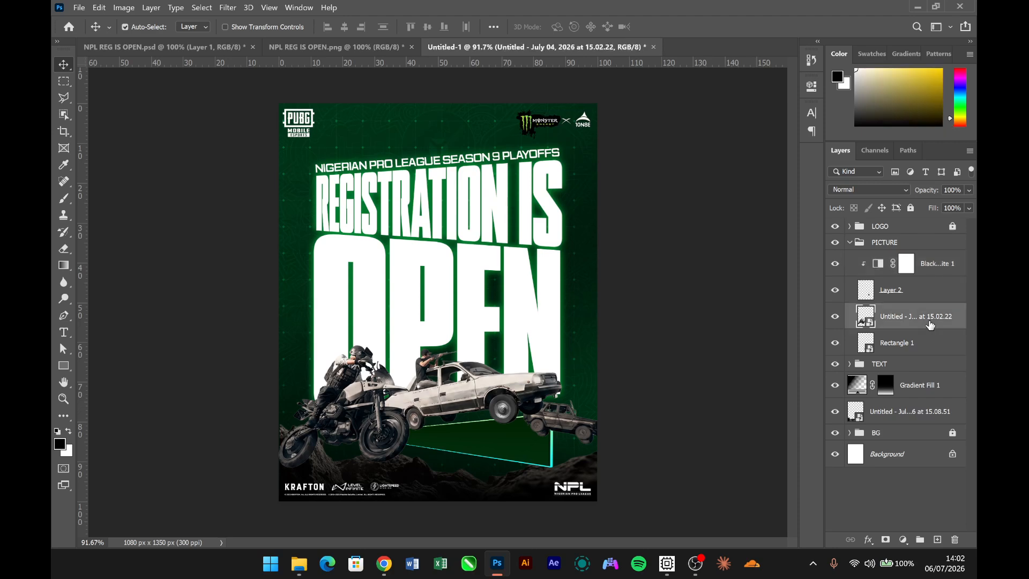
pyautogui.hotkey('ctrl', 'v')
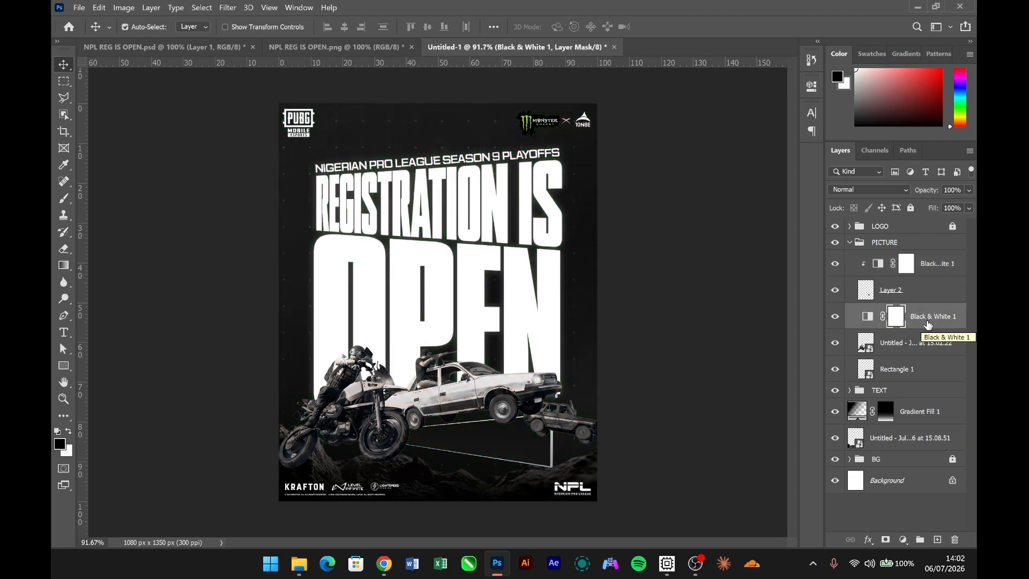
pyautogui.moveTo(928, 324); pyautogui.dragTo(937, 332)
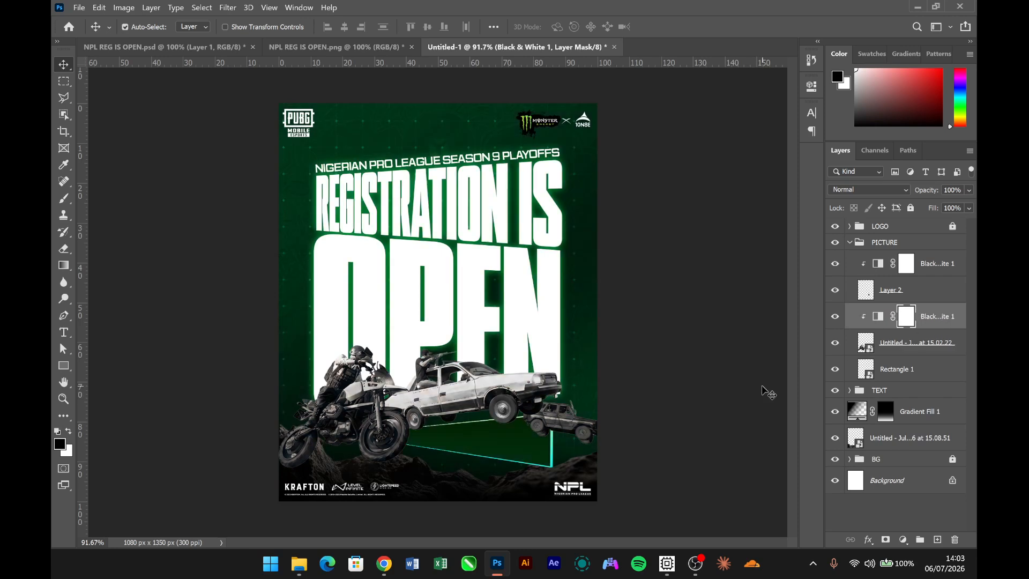
# - Place the Rectangle 1 banner layer directly beneath Layer 2 and shift the banner slightly up and right
pyautogui.click(492, 453)
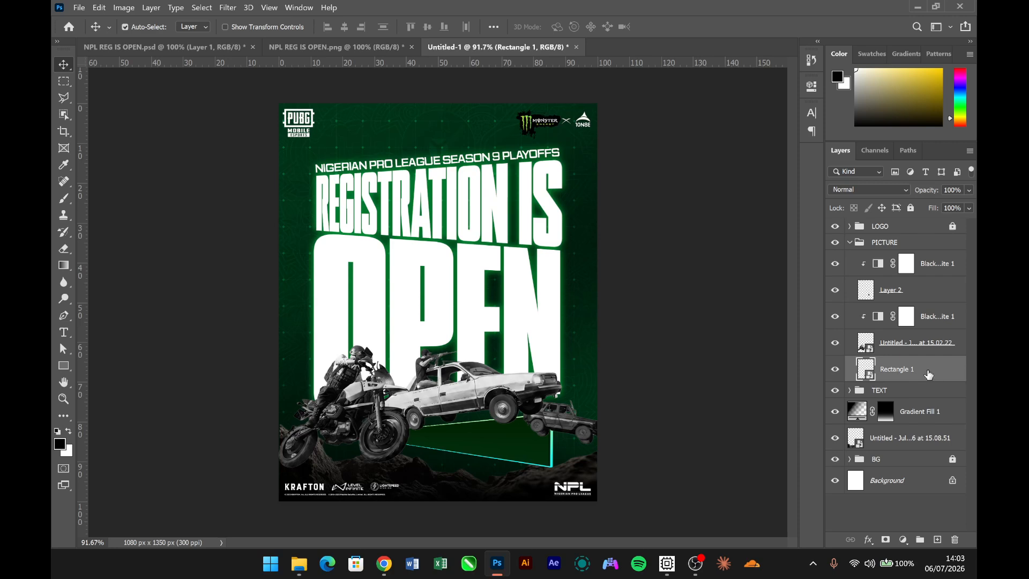
pyautogui.moveTo(929, 375); pyautogui.dragTo(926, 300)
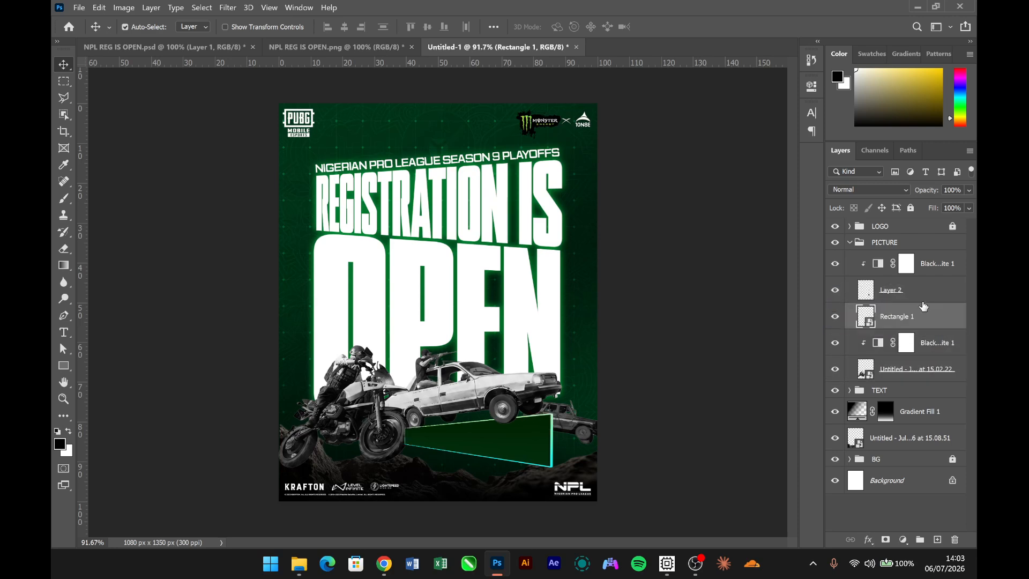
pyautogui.moveTo(527, 449)
pyautogui.mouseDown()
pyautogui.moveTo(538, 444)
pyautogui.moveTo(527, 444)
pyautogui.mouseUp()
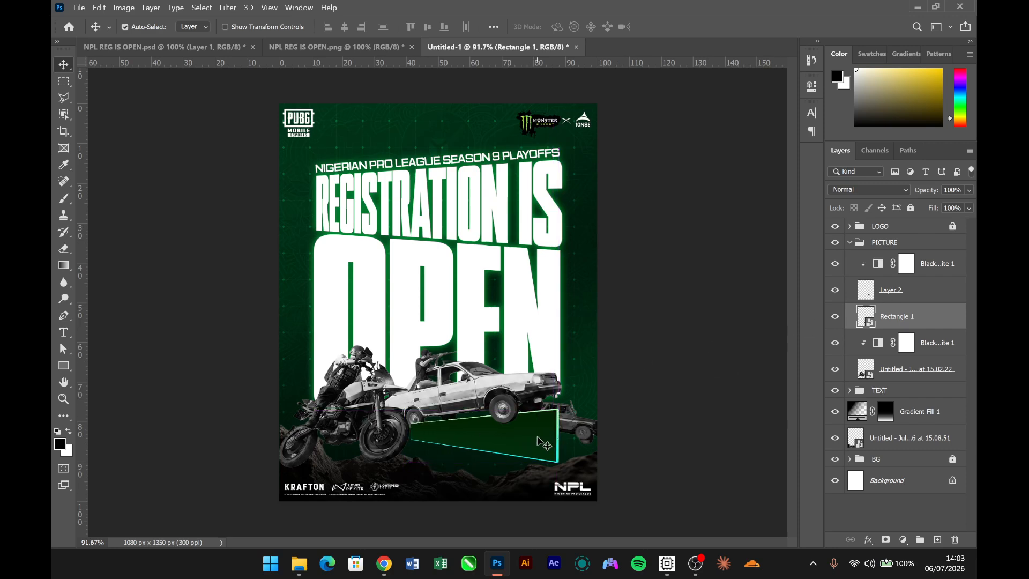
pyautogui.click(600, 381)
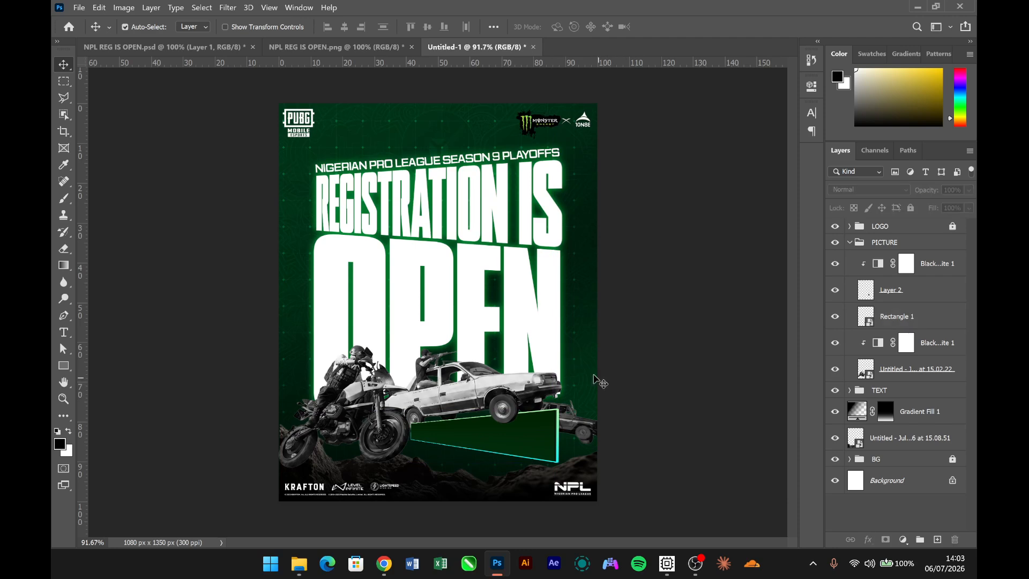
# - After checking the NPL REG IS OPEN.png reference, add a white "REGISTERR NOW!" text above the headline and enlarge it to about 2044%
pyautogui.click(348, 50)
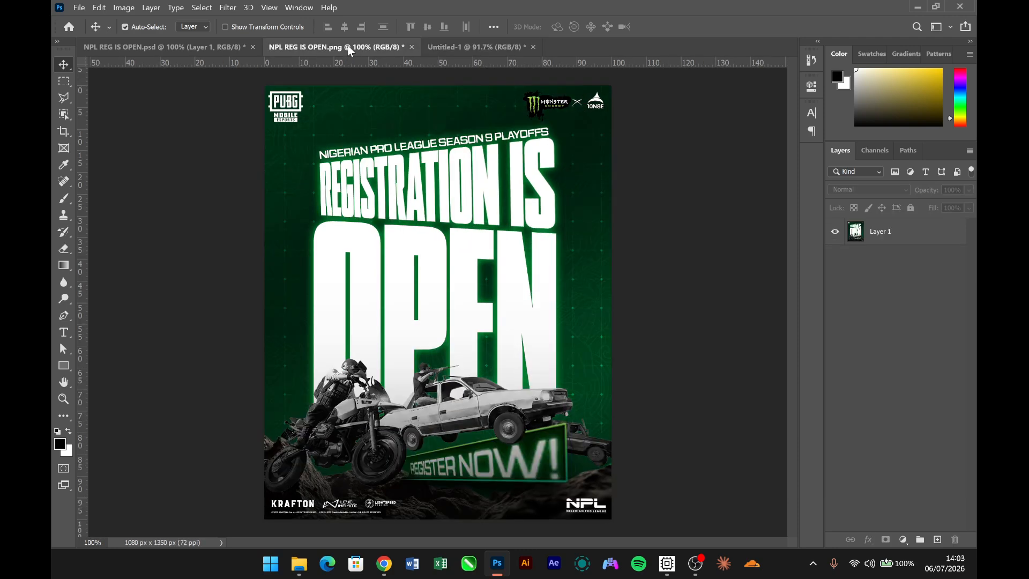
pyautogui.click(462, 47)
pyautogui.press('t')
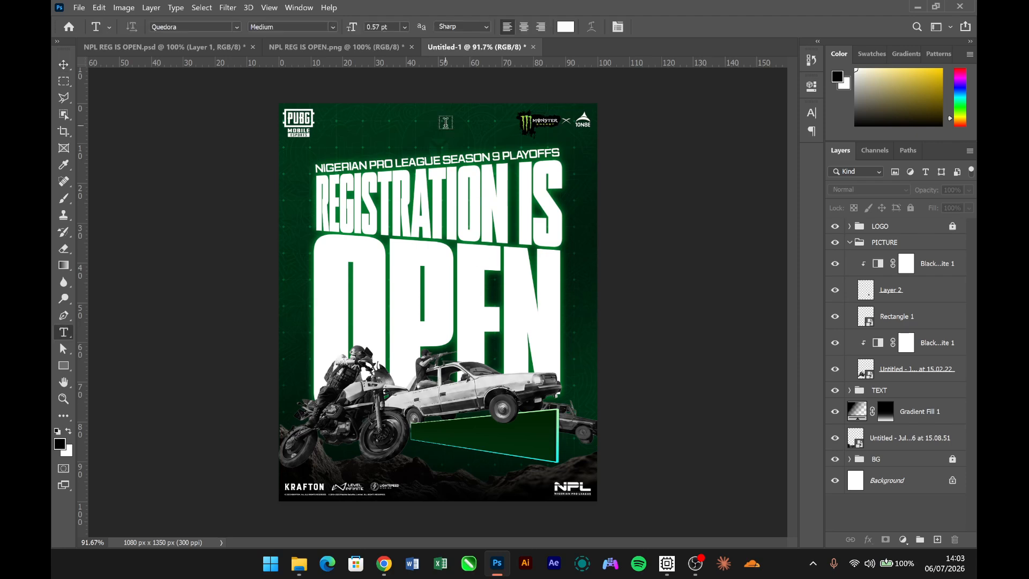
pyautogui.click(408, 131)
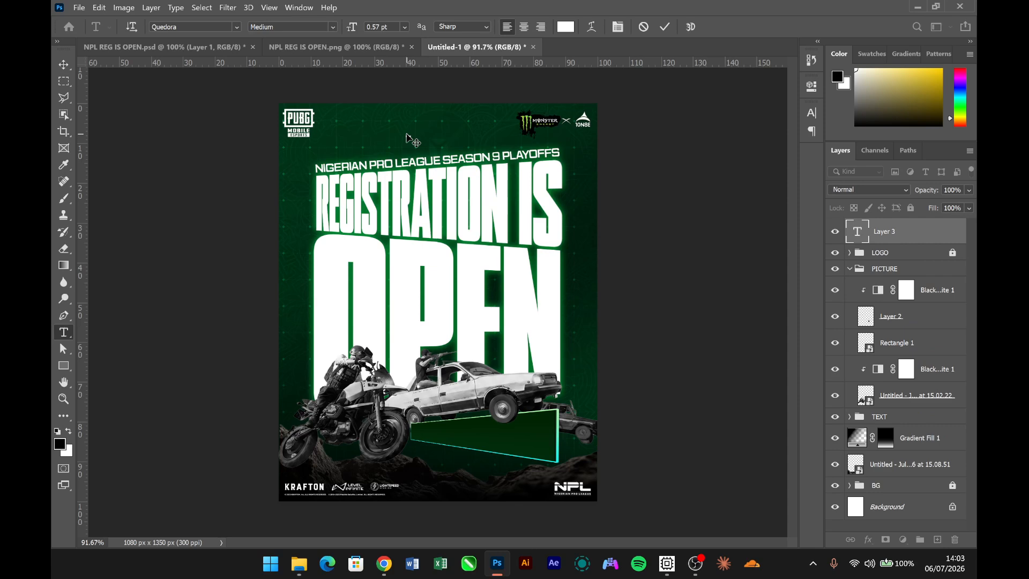
pyautogui.hotkey('ctrl', 'Return')
pyautogui.hotkey('ctrl', 't')
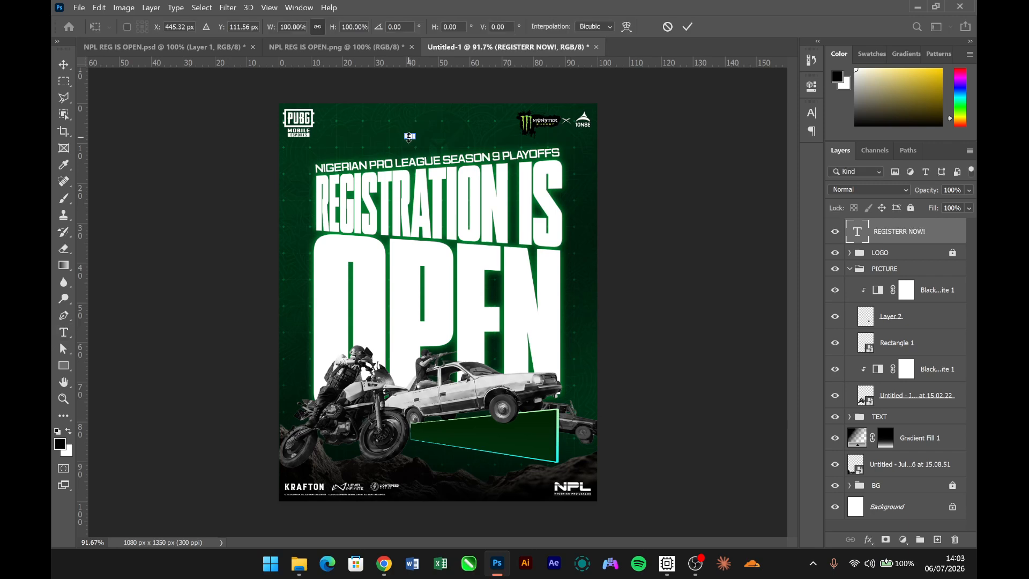
pyautogui.moveTo(416, 139); pyautogui.dragTo(535, 151)
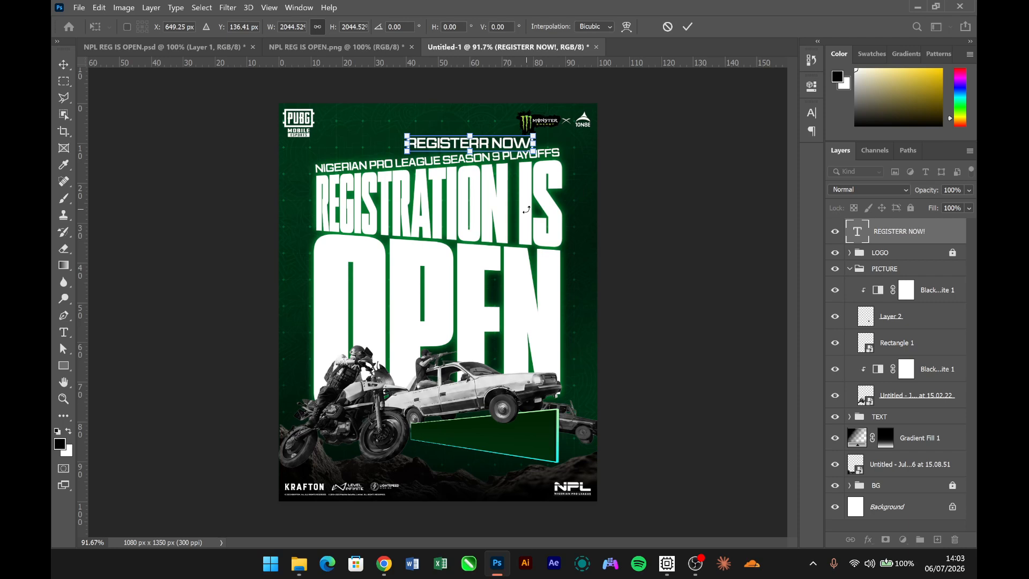
pyautogui.press('Return')
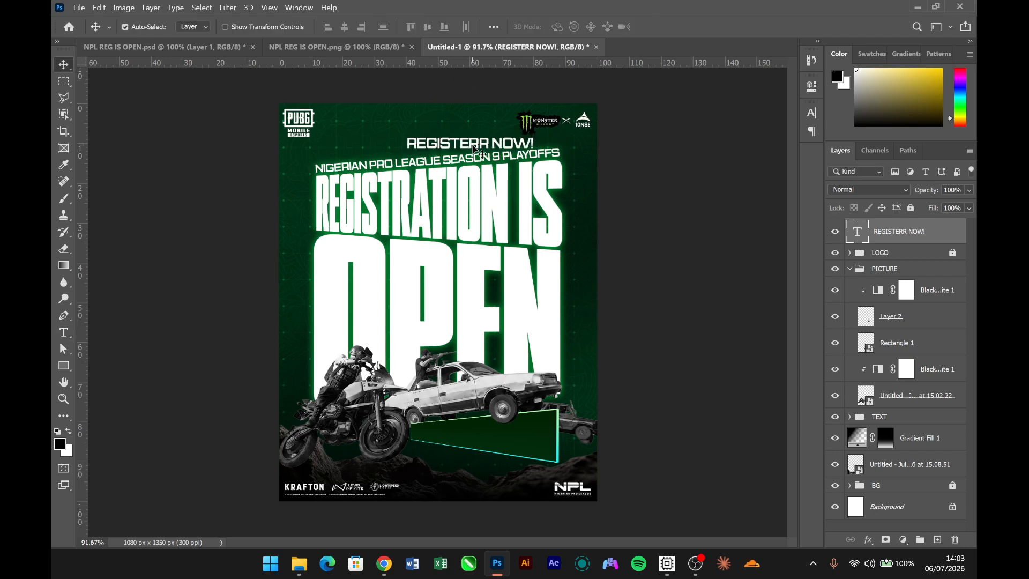
# - Delete the extra R in the new text so that it reads "REGISTER NOW!"
pyautogui.doubleClick(476, 150)
pyautogui.click(491, 152)
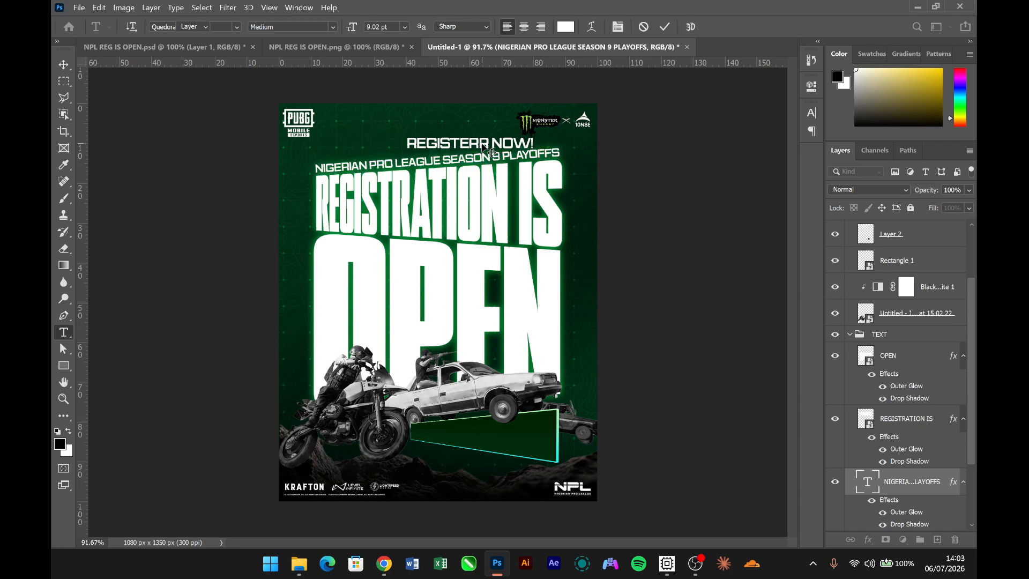
pyautogui.tripleClick(481, 144)
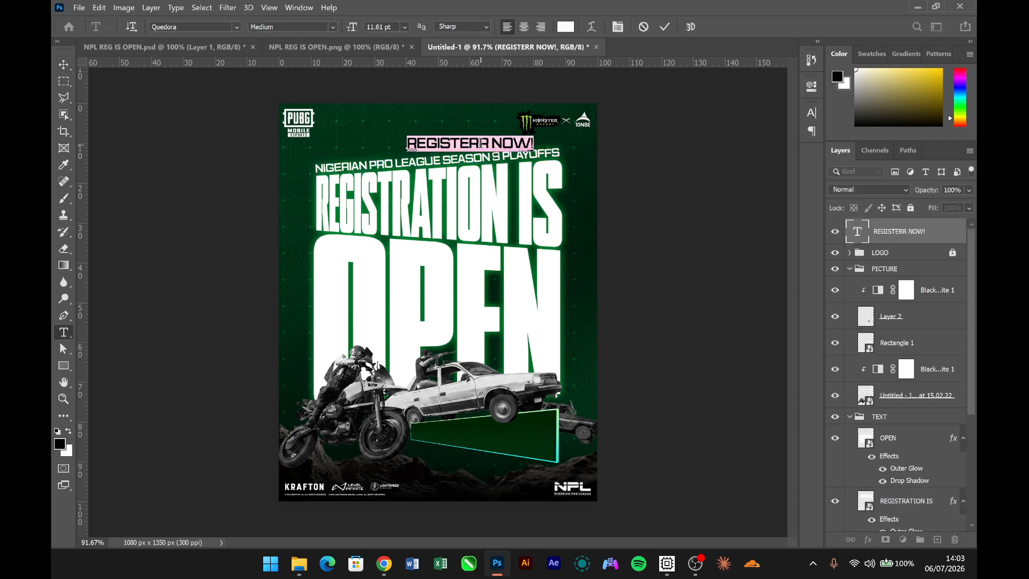
pyautogui.click(479, 143)
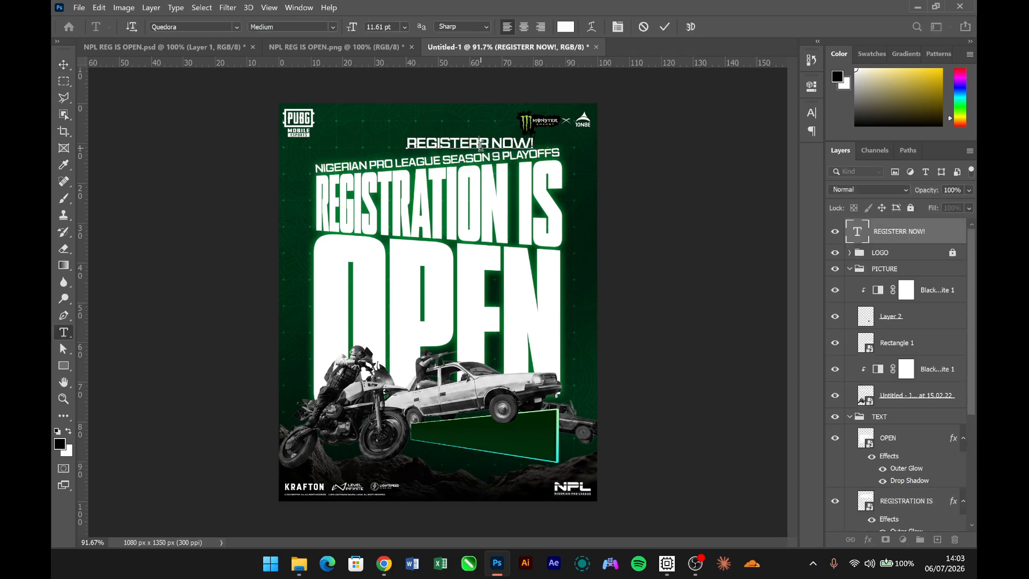
pyautogui.press('Delete')
pyautogui.press('Escape')
pyautogui.press('v')
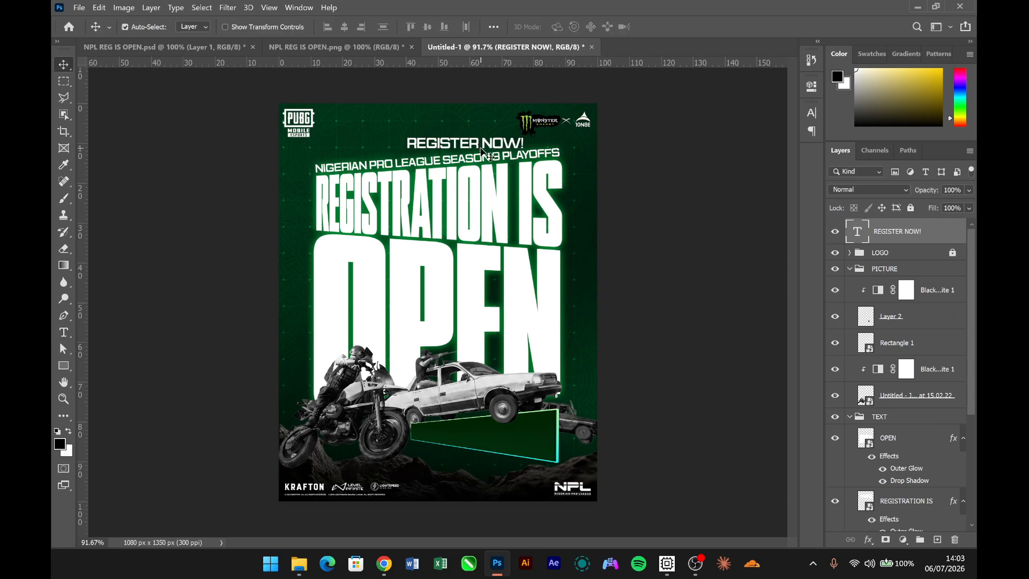
# - Position the REGISTER NOW! text on the green banner and place its layer between Layer 2 and Rectangle 1
pyautogui.moveTo(477, 145); pyautogui.dragTo(514, 432)
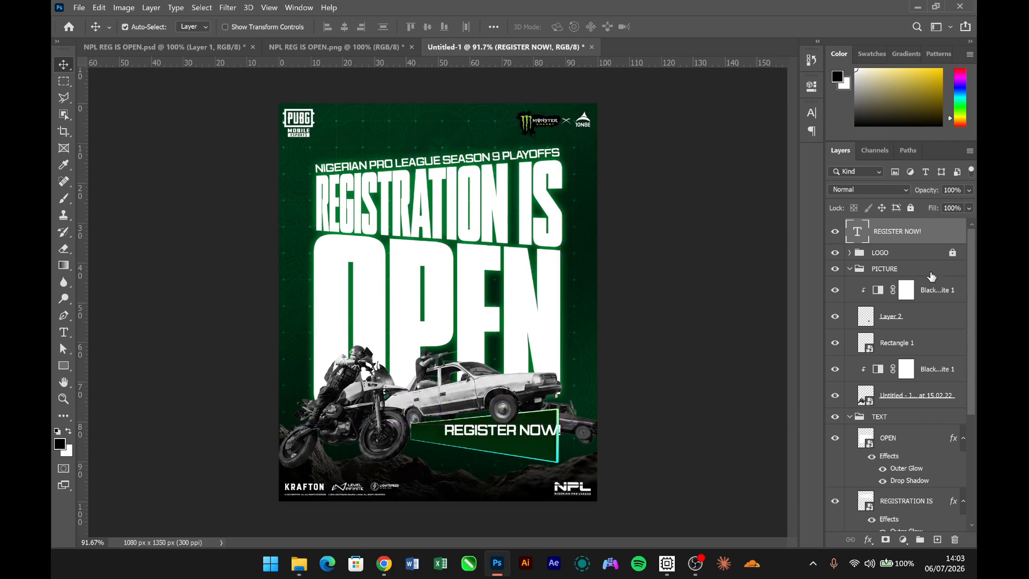
pyautogui.moveTo(905, 231); pyautogui.dragTo(909, 329)
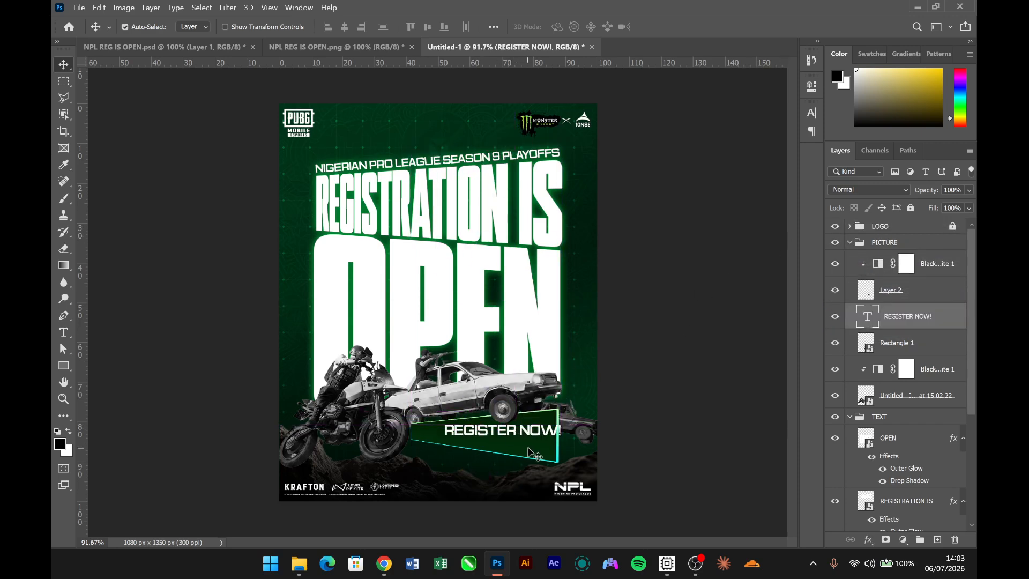
pyautogui.moveTo(552, 435); pyautogui.dragTo(536, 439)
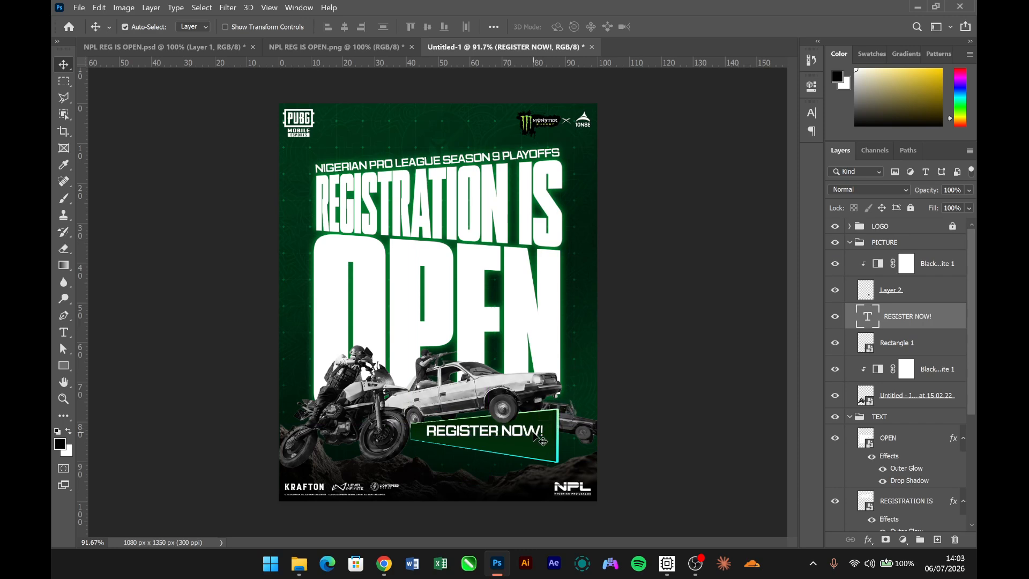
pyautogui.press('Right')
pyautogui.press('Right')
pyautogui.press('Right')
pyautogui.press('Right')
pyautogui.press('Right')
pyautogui.press('Right')
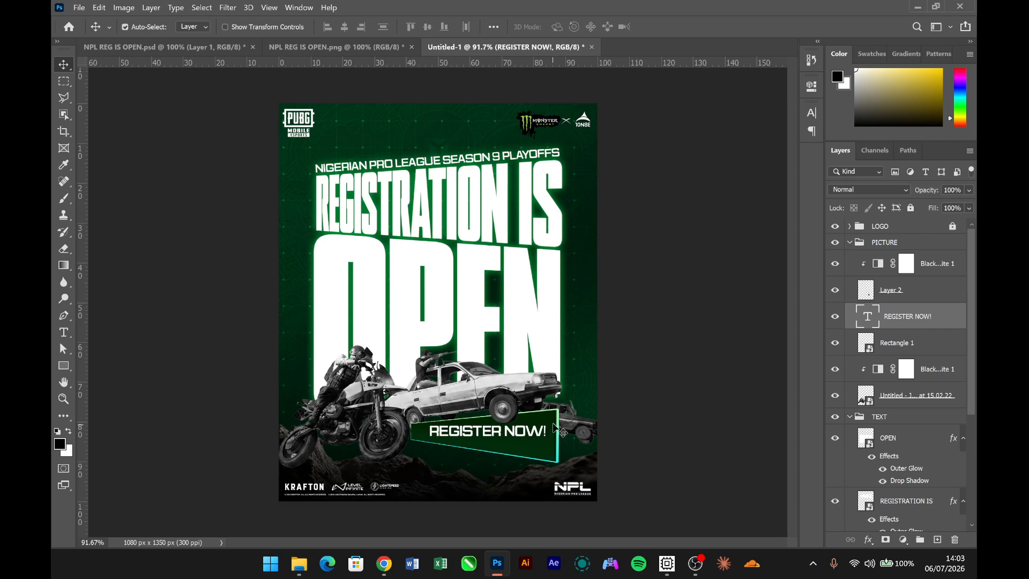
pyautogui.press('Right')
pyautogui.press('Right')
pyautogui.press('Down')
pyautogui.press('Down')
pyautogui.press('Down')
pyautogui.press('Down')
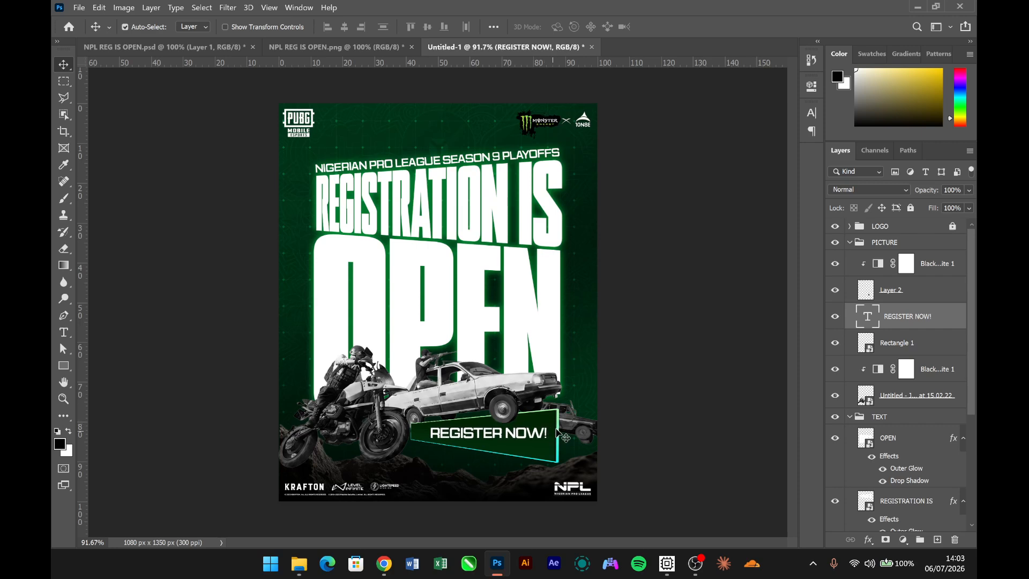
# - Convert the REGISTER NOW! text layer to a smart object and nudge it slightly right
pyautogui.rightClick(937, 332)
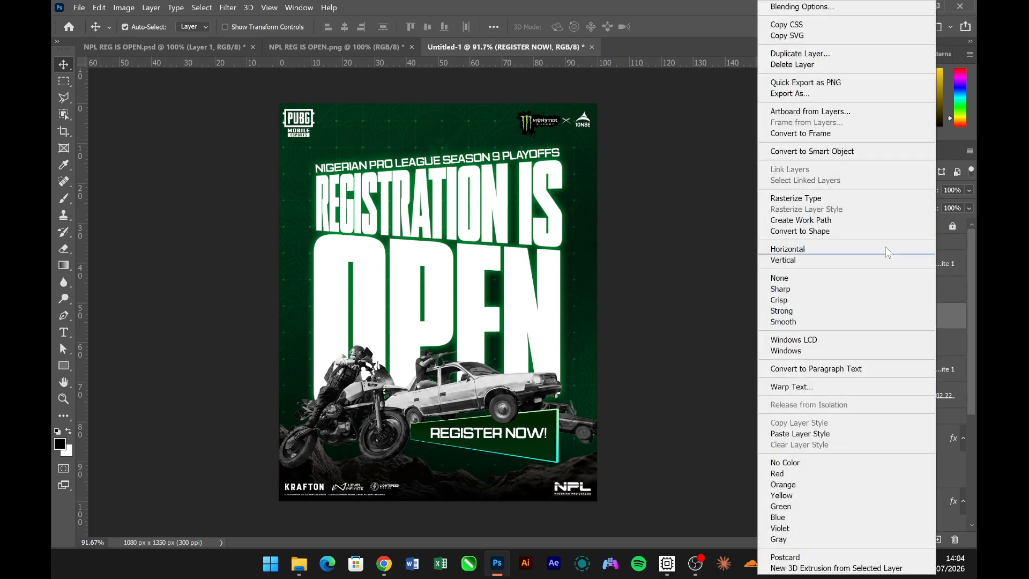
pyautogui.click(835, 154)
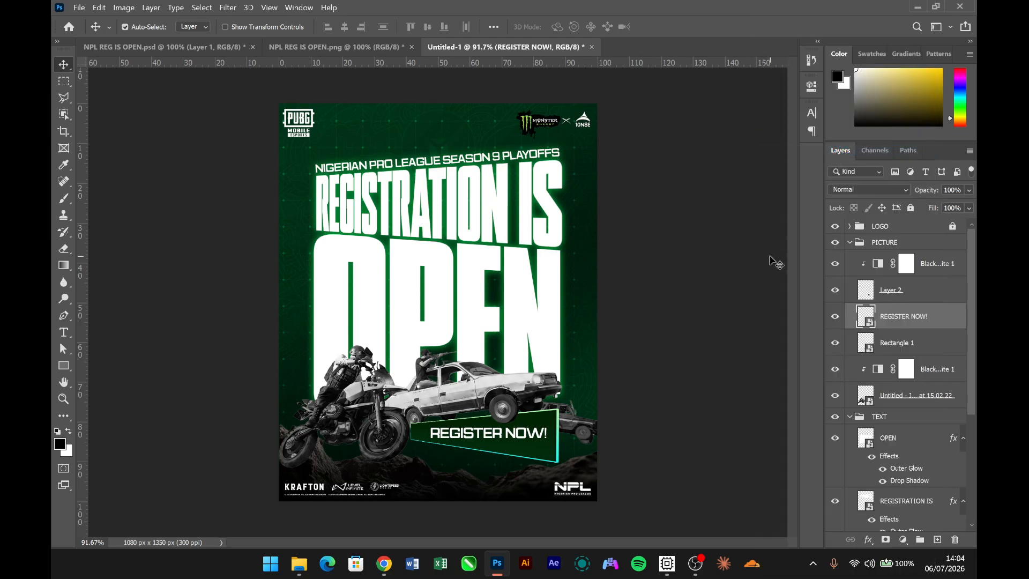
pyautogui.press('Right')
pyautogui.press('Right')
pyautogui.press('Right')
pyautogui.press('Right')
pyautogui.press('Right')
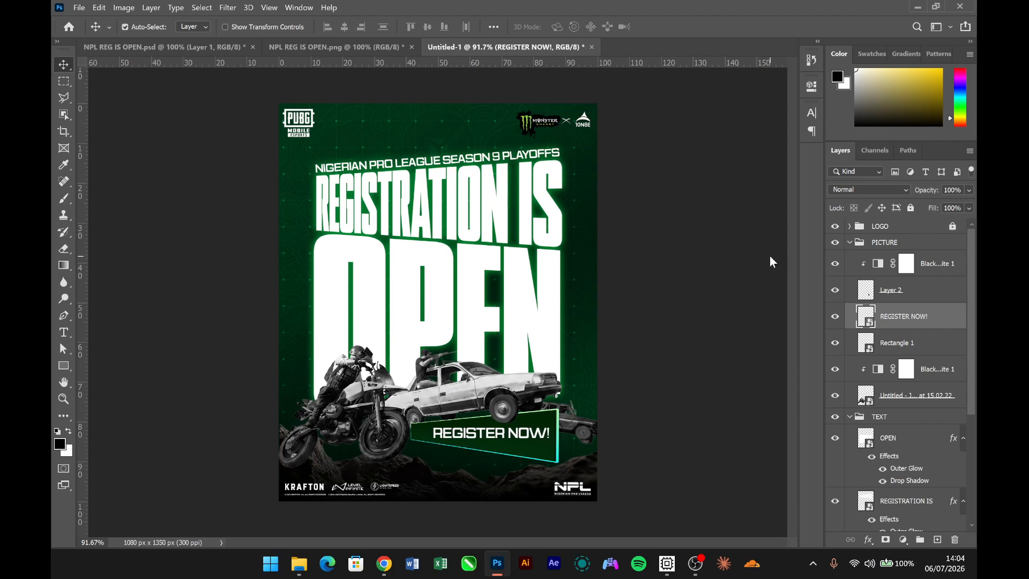
# - Apply a Perspective transform to the REGISTER NOW! text, stretching its right end to about 359% height to follow the banner
pyautogui.hotkey('ctrl', 't')
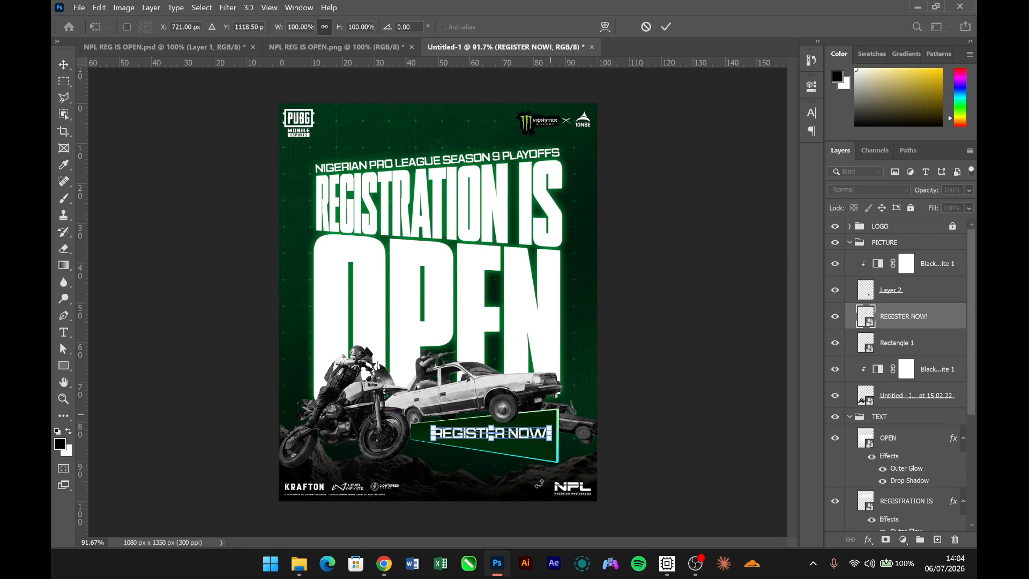
pyautogui.rightClick(534, 440)
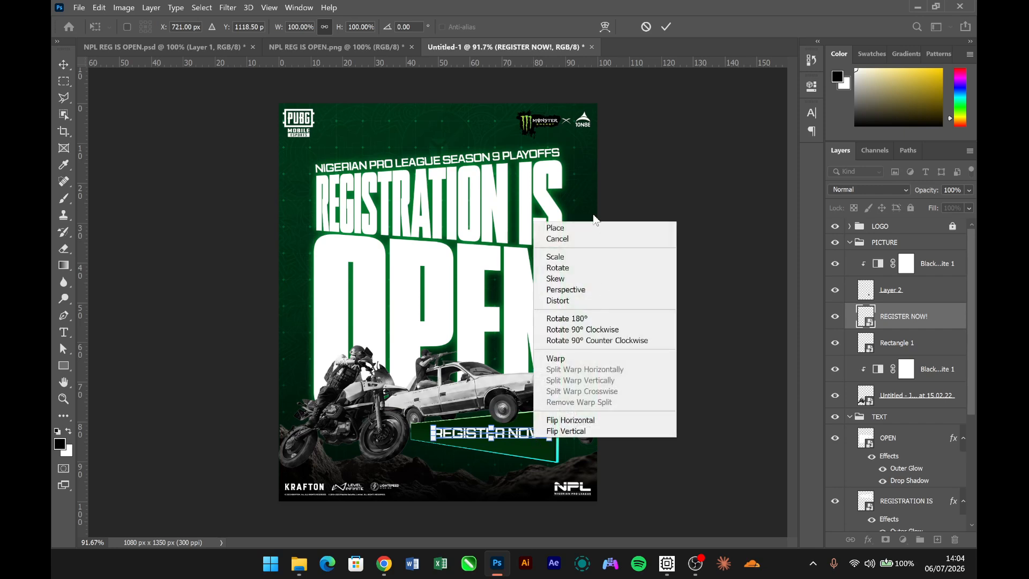
pyautogui.click(587, 289)
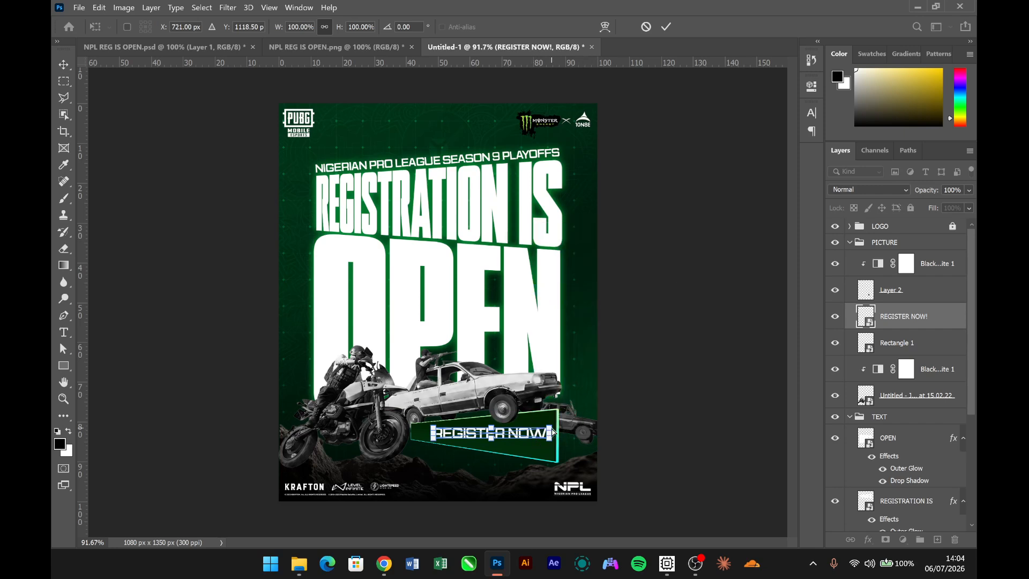
pyautogui.moveTo(551, 427); pyautogui.dragTo(555, 415)
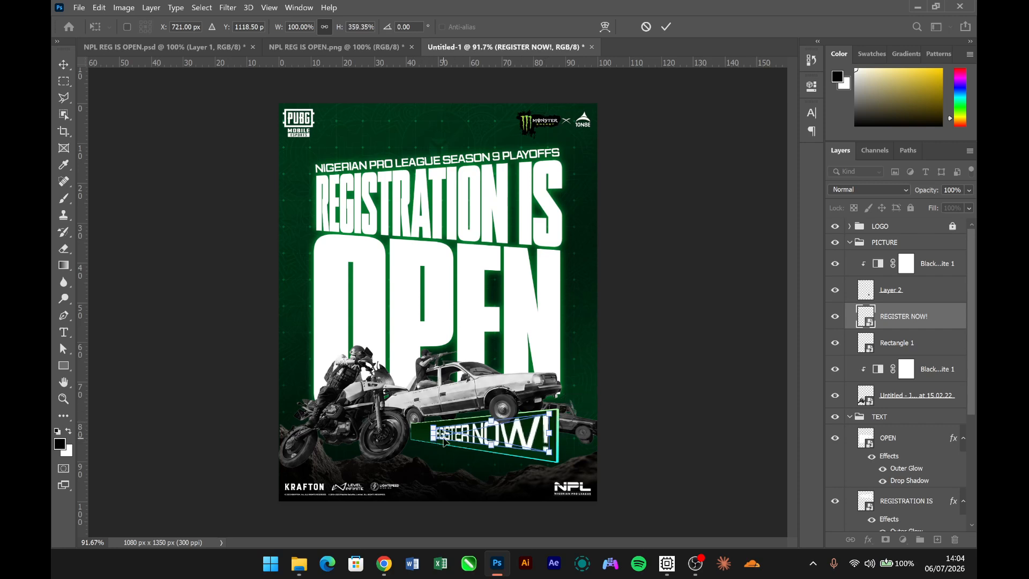
pyautogui.press('Return')
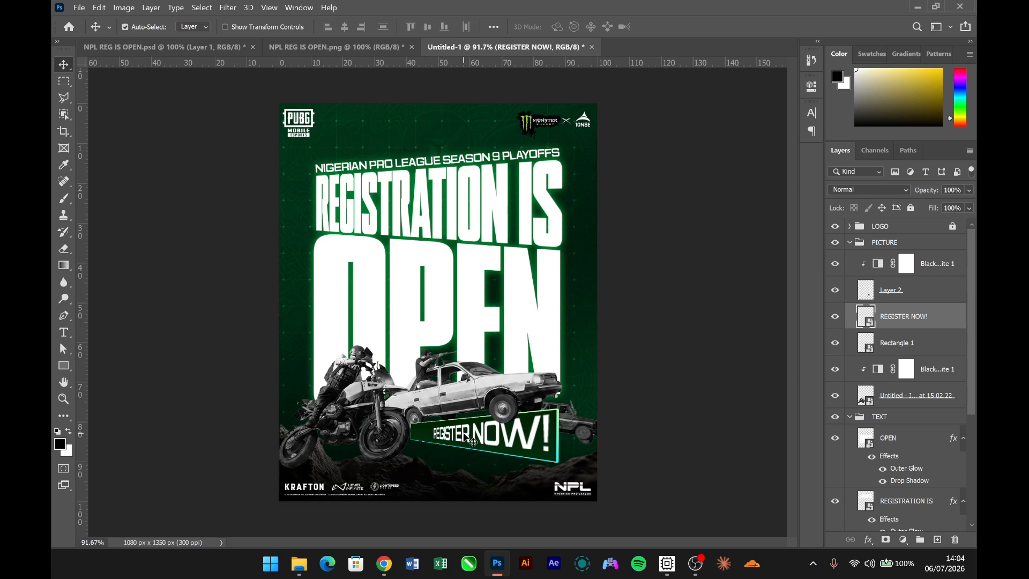
# - Nudge the REGISTER NOW! text right and down within the banner and rotate it very slightly
pyautogui.hotkey('shift', 'Right')
pyautogui.press('Down')
pyautogui.press('Down')
pyautogui.press('Down')
pyautogui.press('Down')
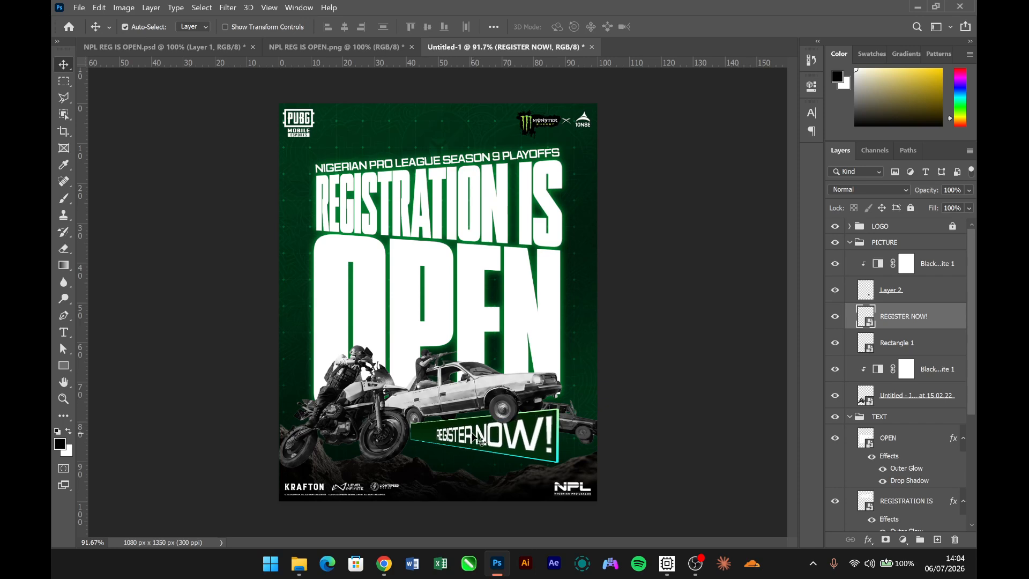
pyautogui.hotkey('ctrl', 't')
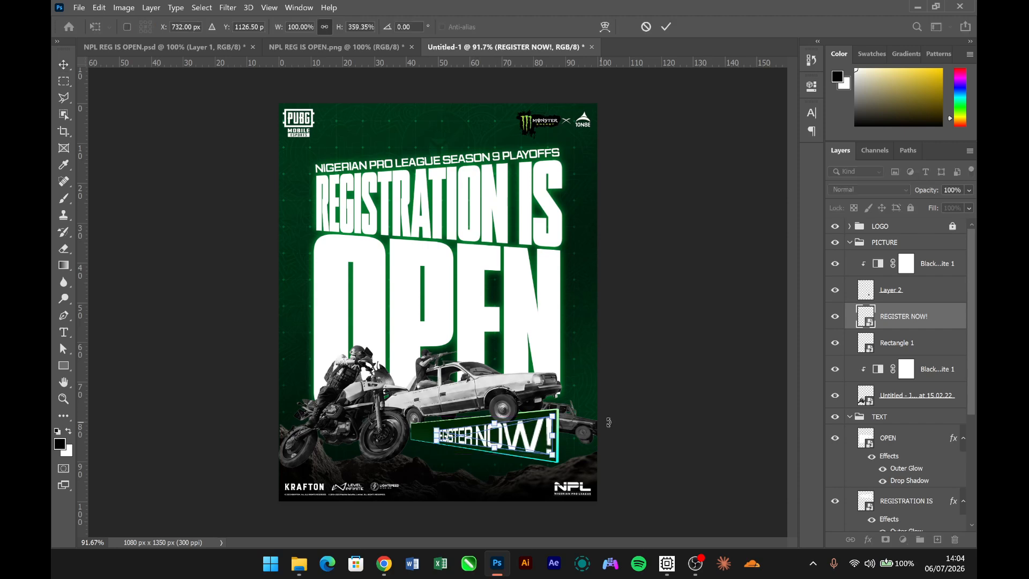
pyautogui.moveTo(619, 420); pyautogui.dragTo(616, 424)
pyautogui.press('Return')
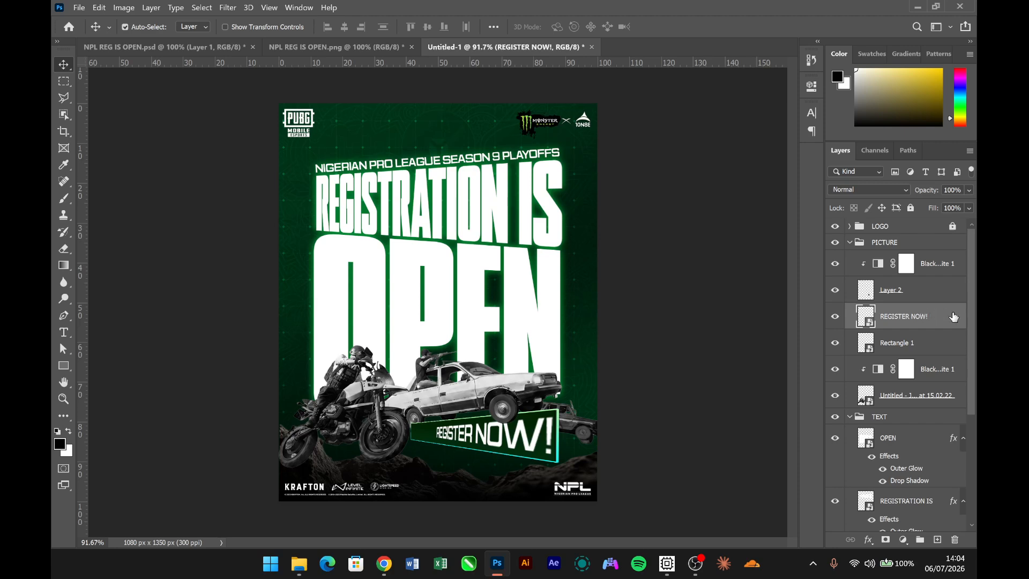
# - Paste the copied layer style with Outer Glow and Drop Shadow onto the REGISTER NOW! layer
pyautogui.rightClick(925, 317)
pyautogui.click(832, 340)
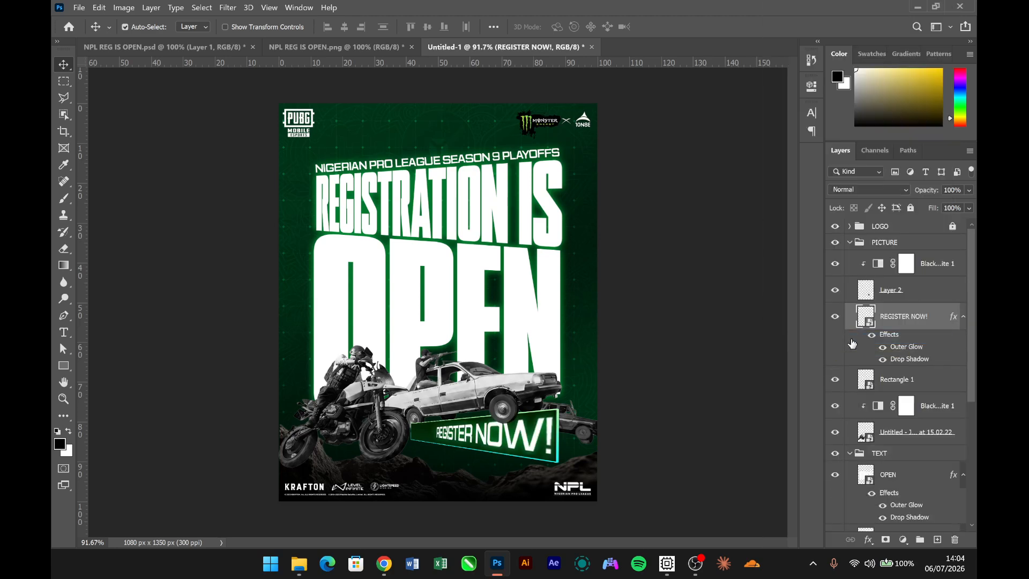
# - Group the REGISTER NOW! text with the Rectangle 1 banner layer and name the group REGISTER
pyautogui.keyDown('ctrl'); pyautogui.click(924, 381); pyautogui.keyUp('ctrl')
pyautogui.hotkey('ctrl', 'g')
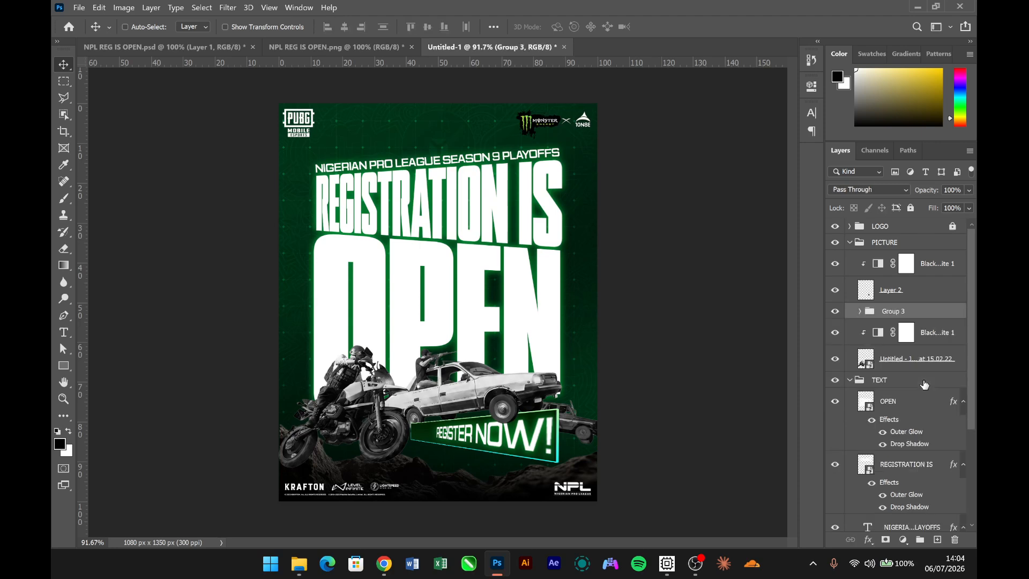
pyautogui.doubleClick(893, 312)
pyautogui.write('REGISTER')
pyautogui.press('Return')
# - Add a layer mask to the REGISTER group and fade the banner's left end behind the motorcycle with a linear black-to-transparent gradient
pyautogui.click(887, 541)
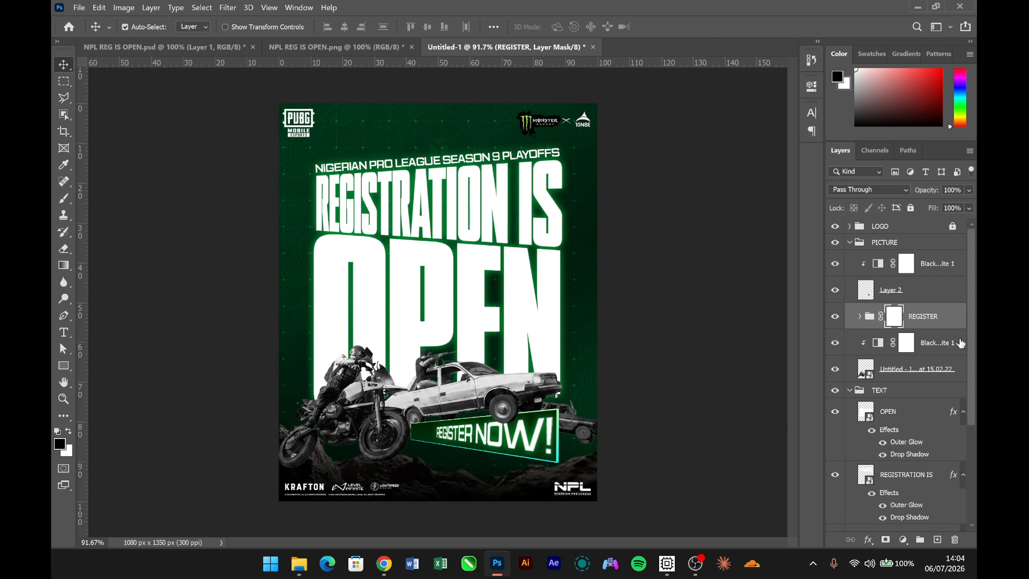
pyautogui.press('g')
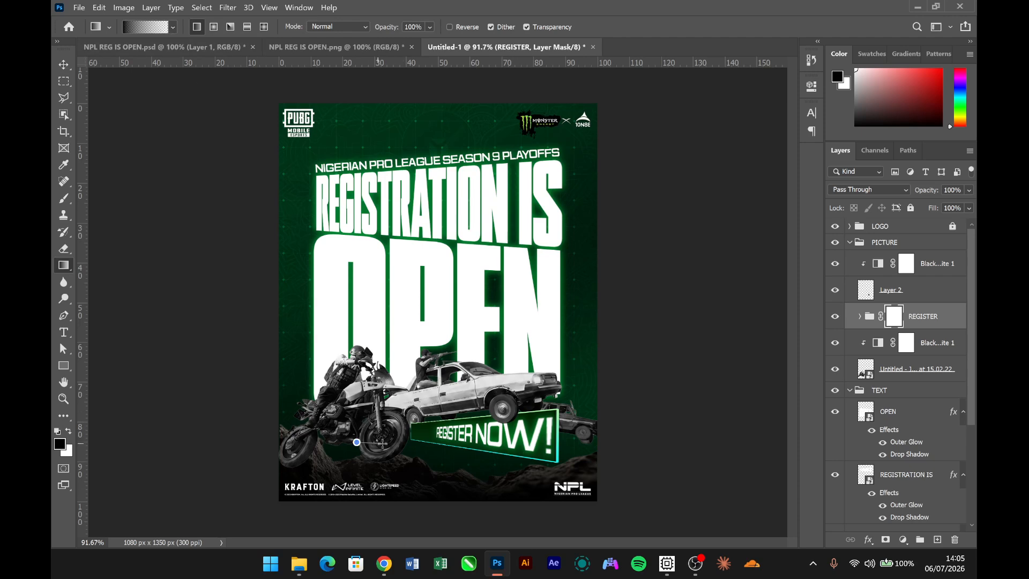
pyautogui.moveTo(382, 444); pyautogui.dragTo(446, 430)
pyautogui.moveTo(363, 440); pyautogui.dragTo(436, 430)
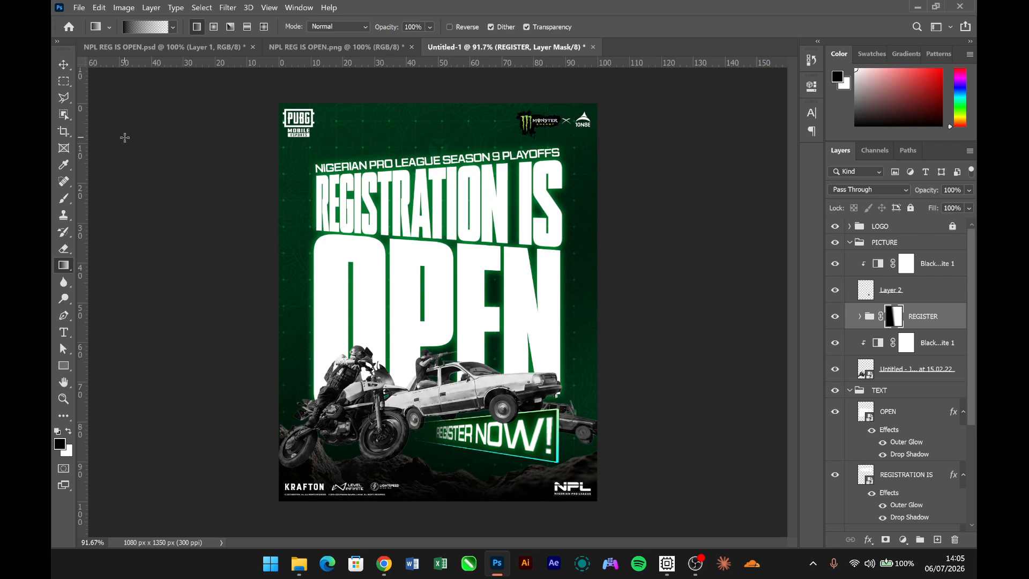
pyautogui.click(62, 60)
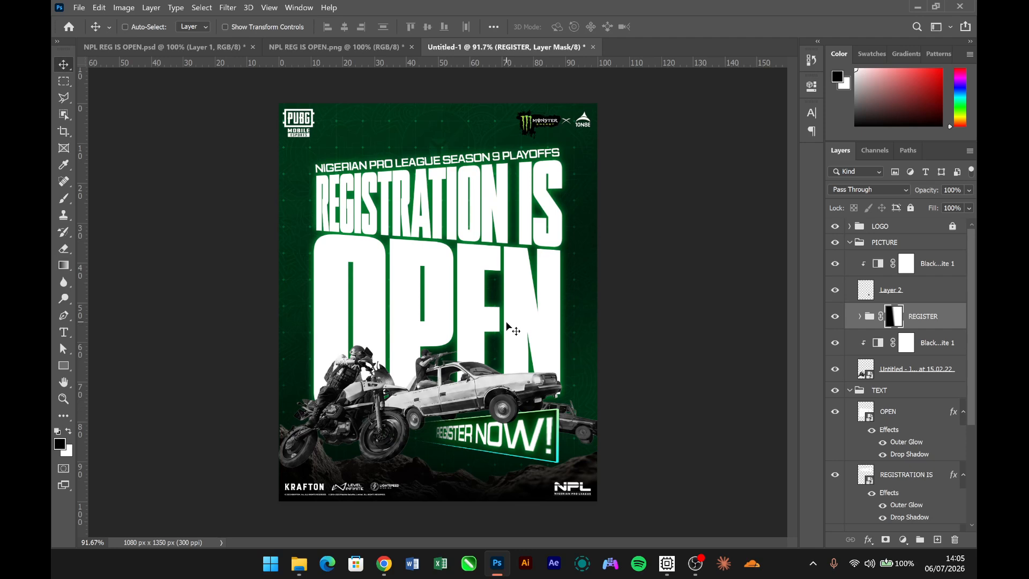
# - Rotate the REGISTER group about -2.16° and move it left and down to about X 408 px, Y 692 px
pyautogui.hotkey('ctrl', 't')
pyautogui.moveTo(582, 445); pyautogui.dragTo(580, 433)
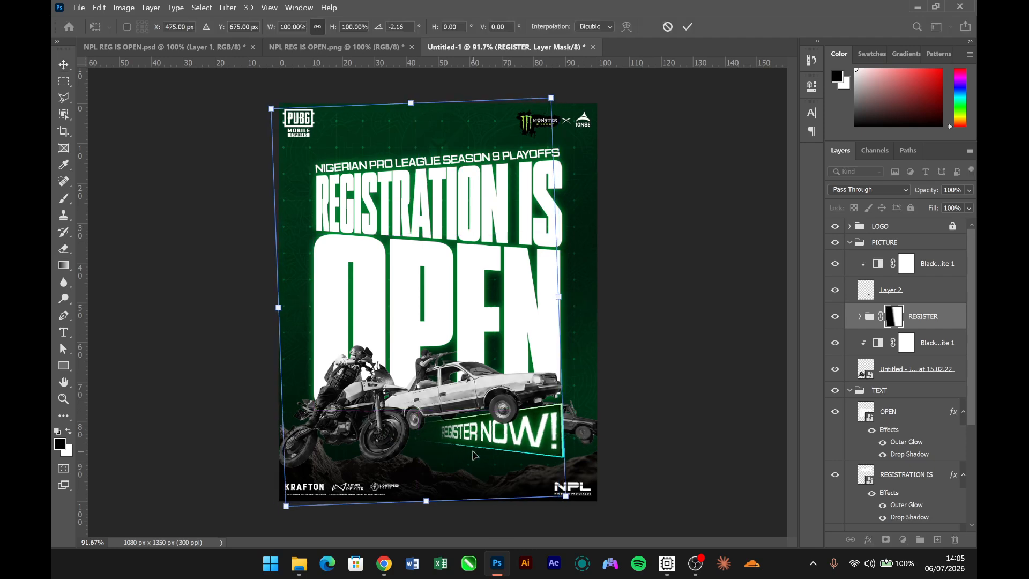
pyautogui.moveTo(490, 440); pyautogui.dragTo(472, 448)
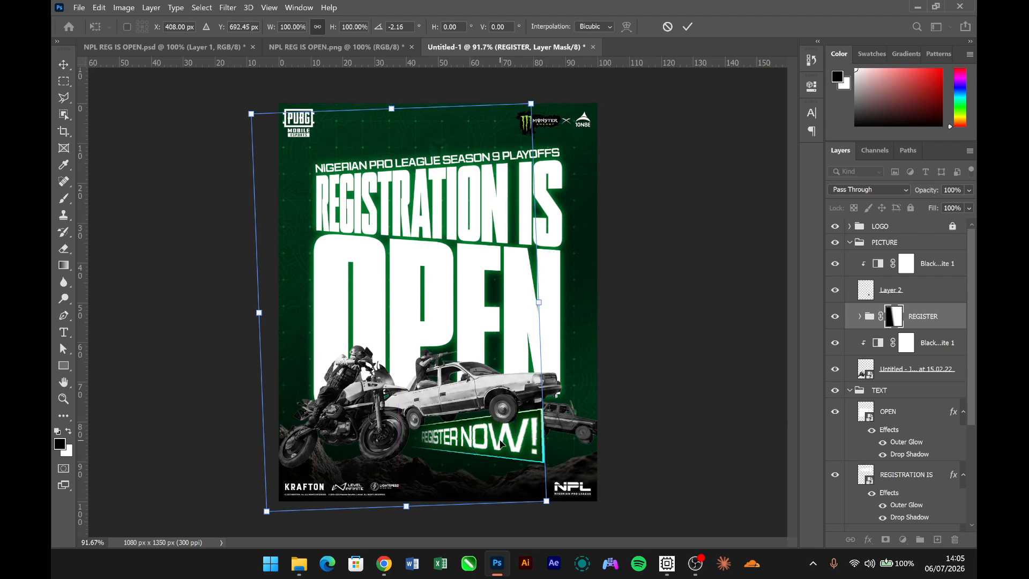
pyautogui.press('Return')
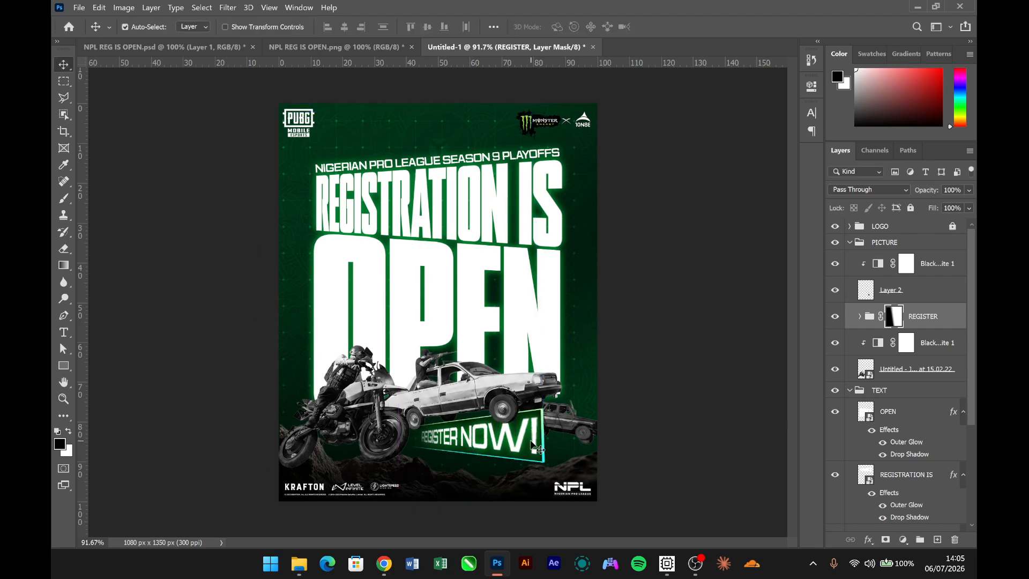
pyautogui.click(672, 379)
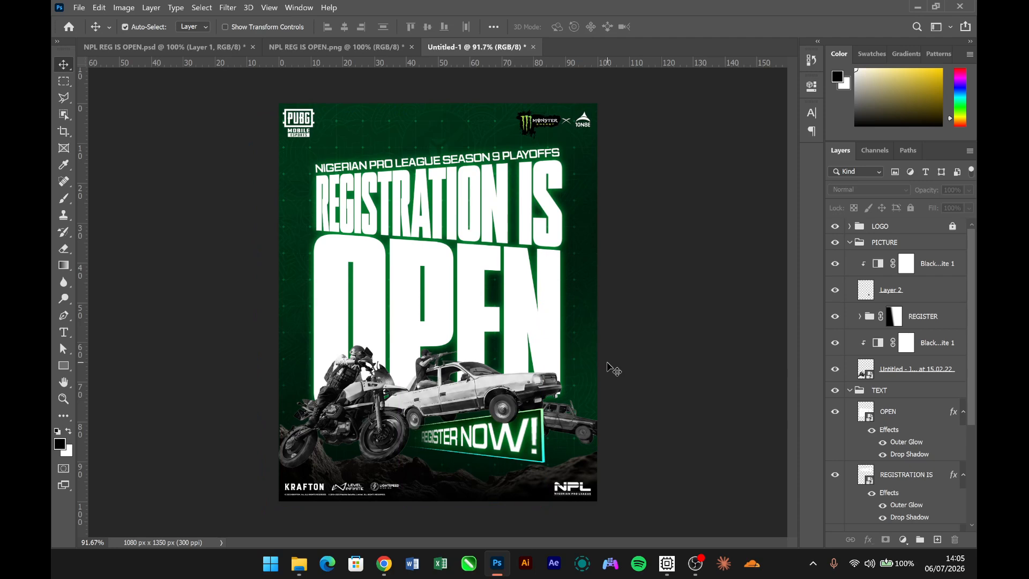
# - Compare the whole poster with the reference design in NPL REG IS OPEN.png and return to the Untitled-1 document
pyautogui.scroll(-2, 594, 361)
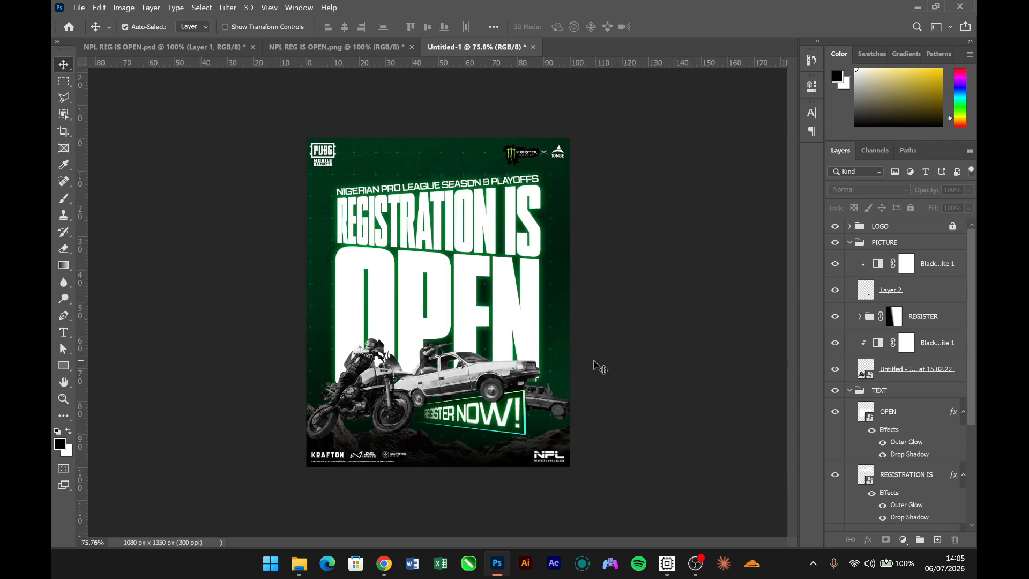
pyautogui.scroll(2, 594, 360)
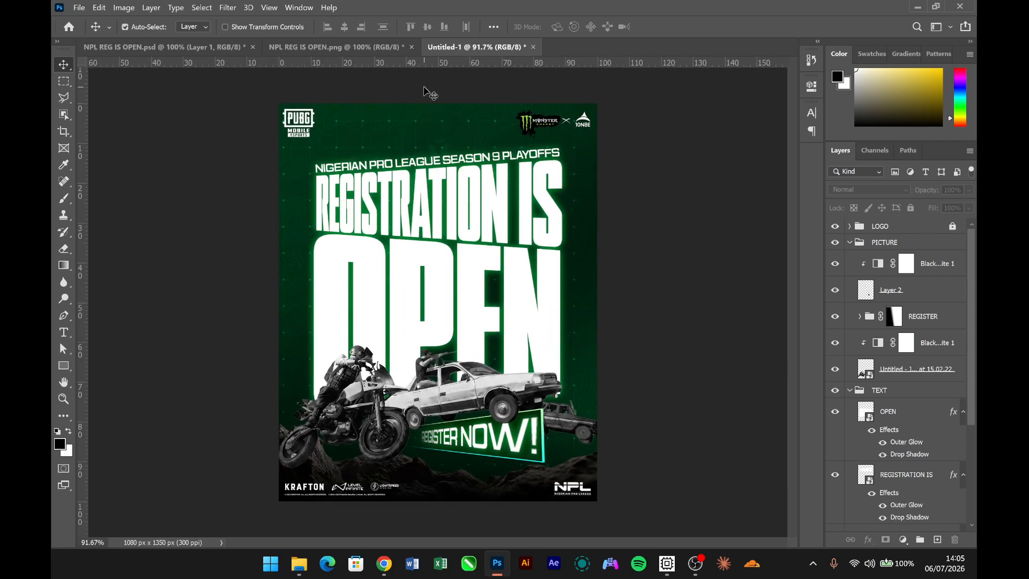
pyautogui.click(367, 44)
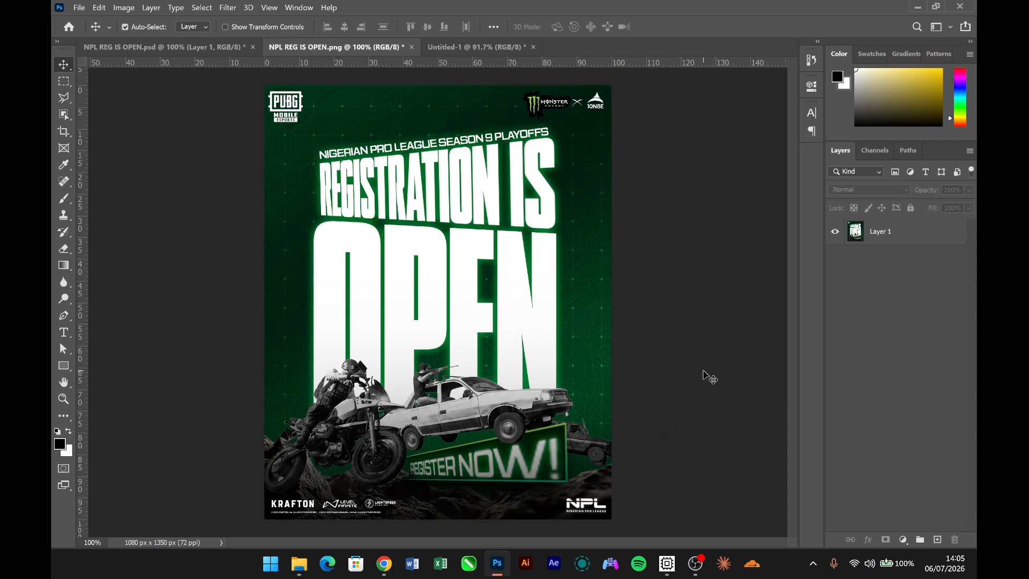
pyautogui.click(480, 49)
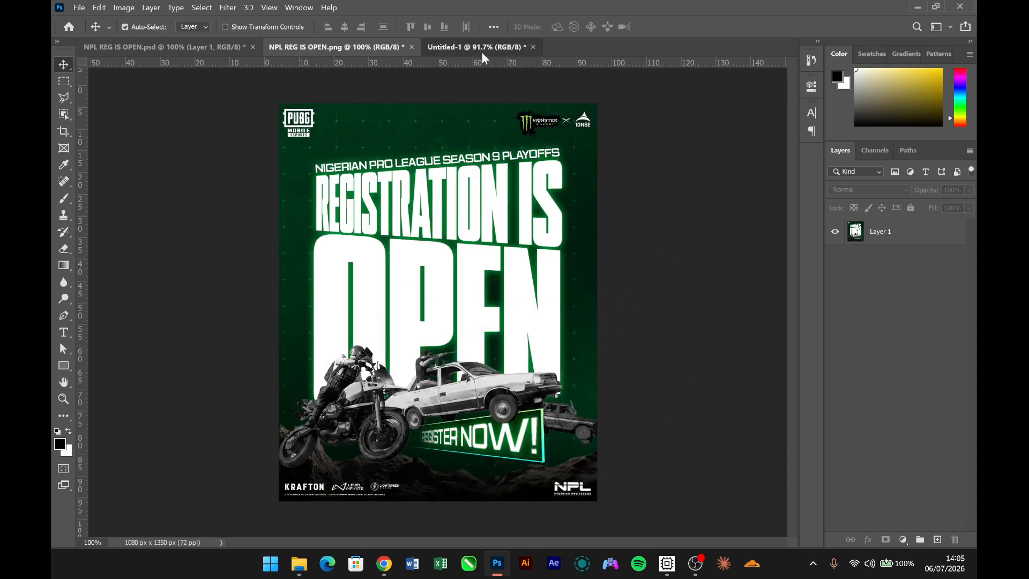